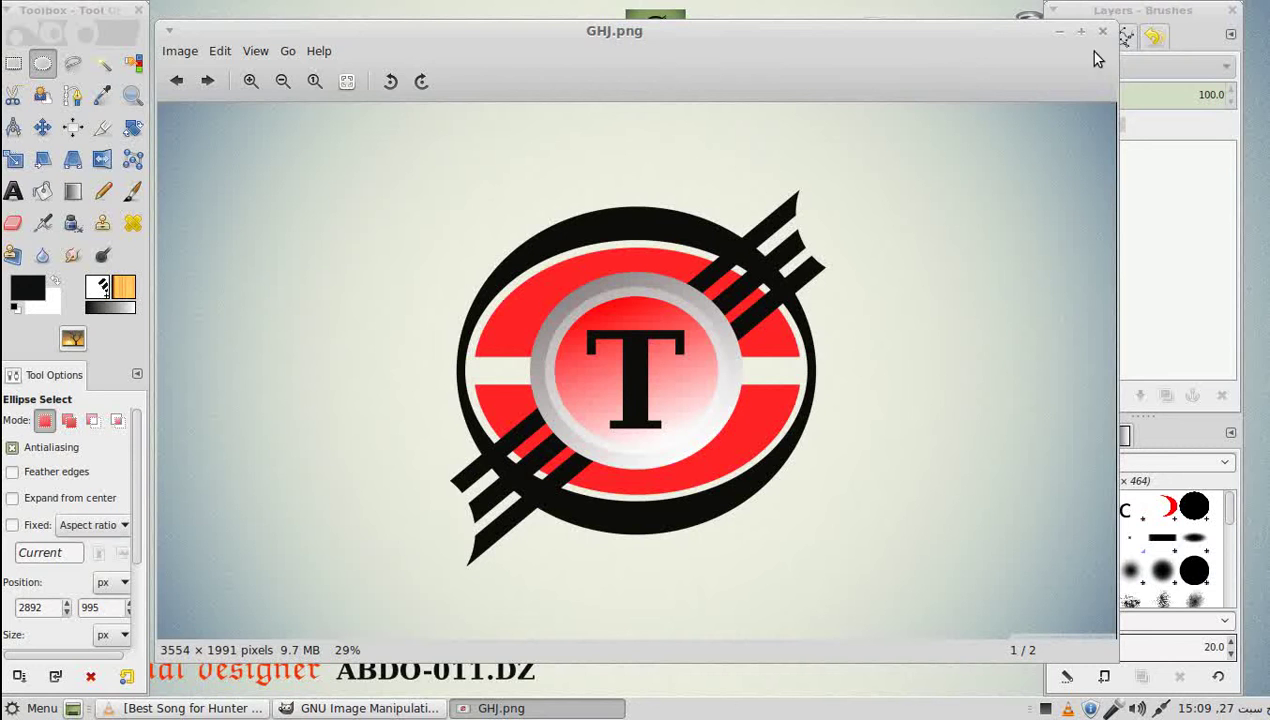
Close the reference logo viewer and create a new blank 3554×1991 px image.
left_click(1105, 37)
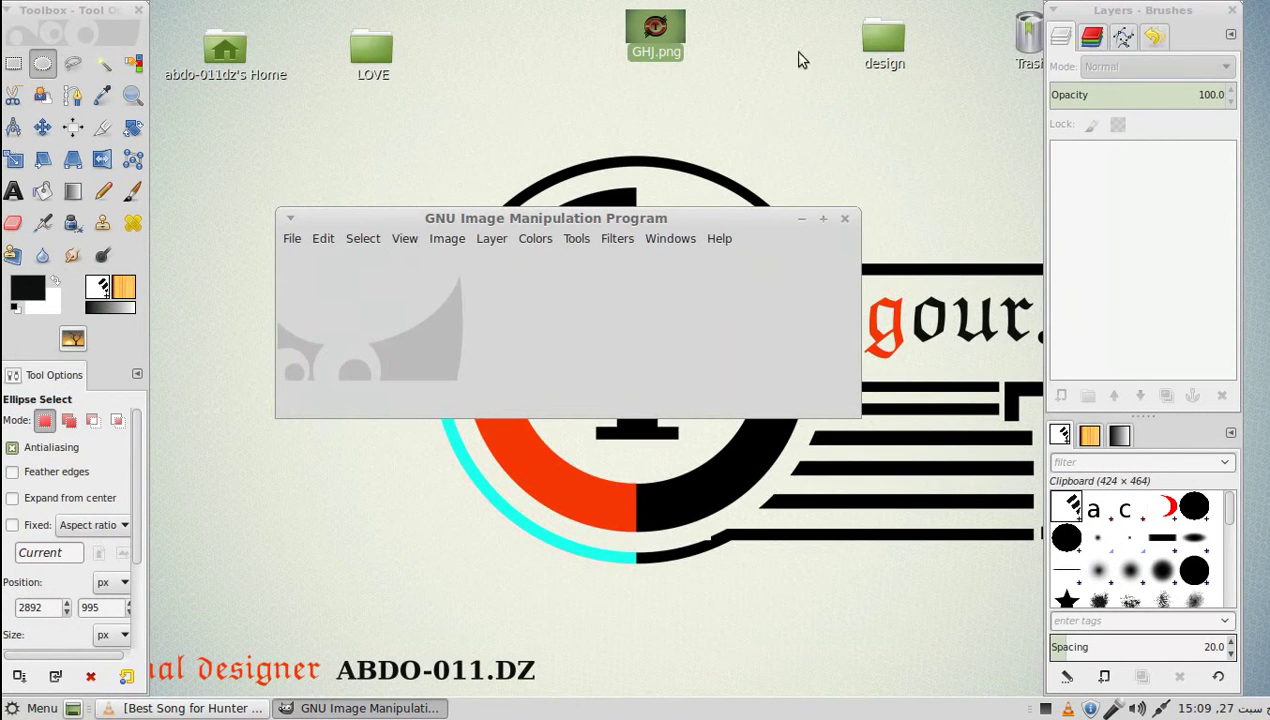
left_click(288, 244)
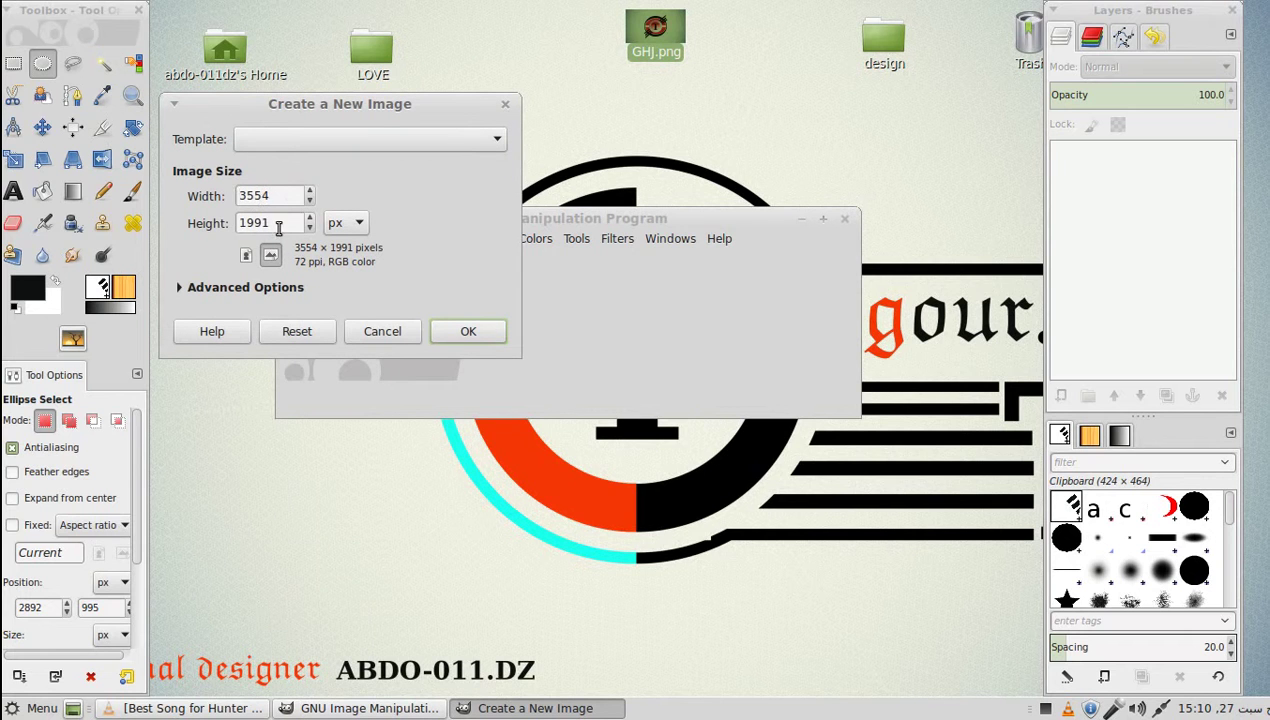
left_click(448, 330)
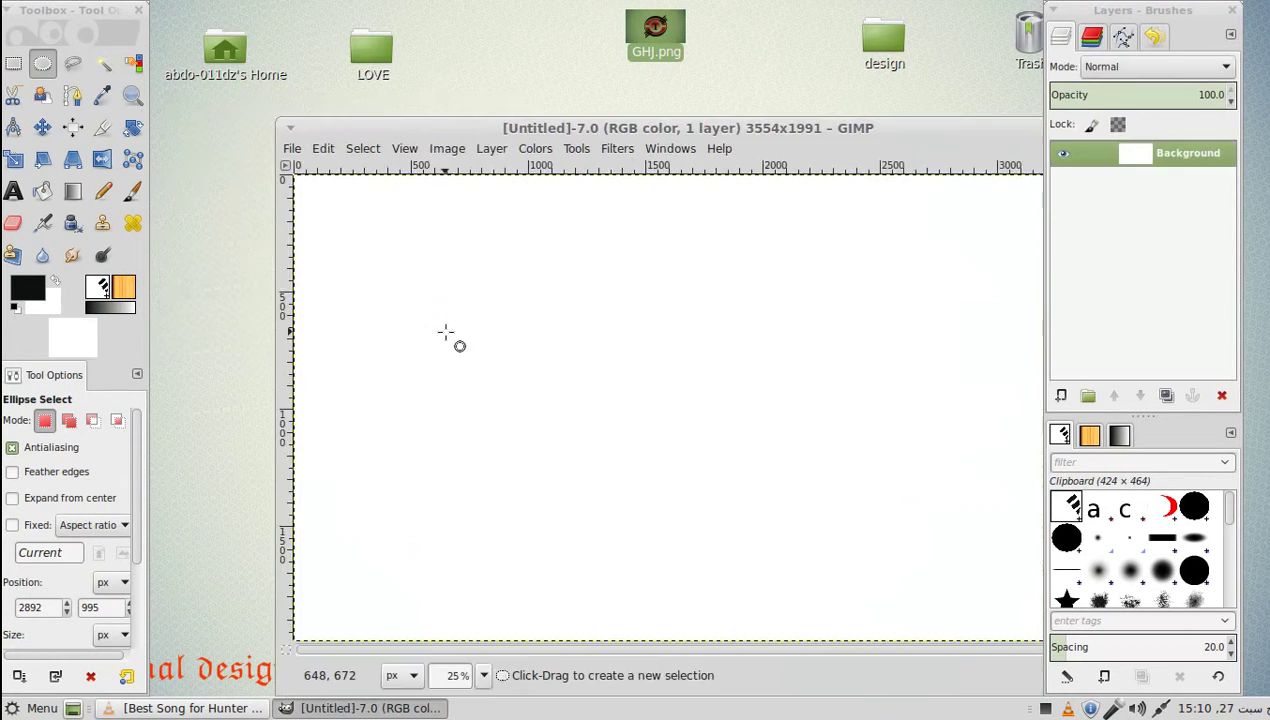
Move the new image window up and to the left.
left_click(576, 125)
left_click(476, 98)
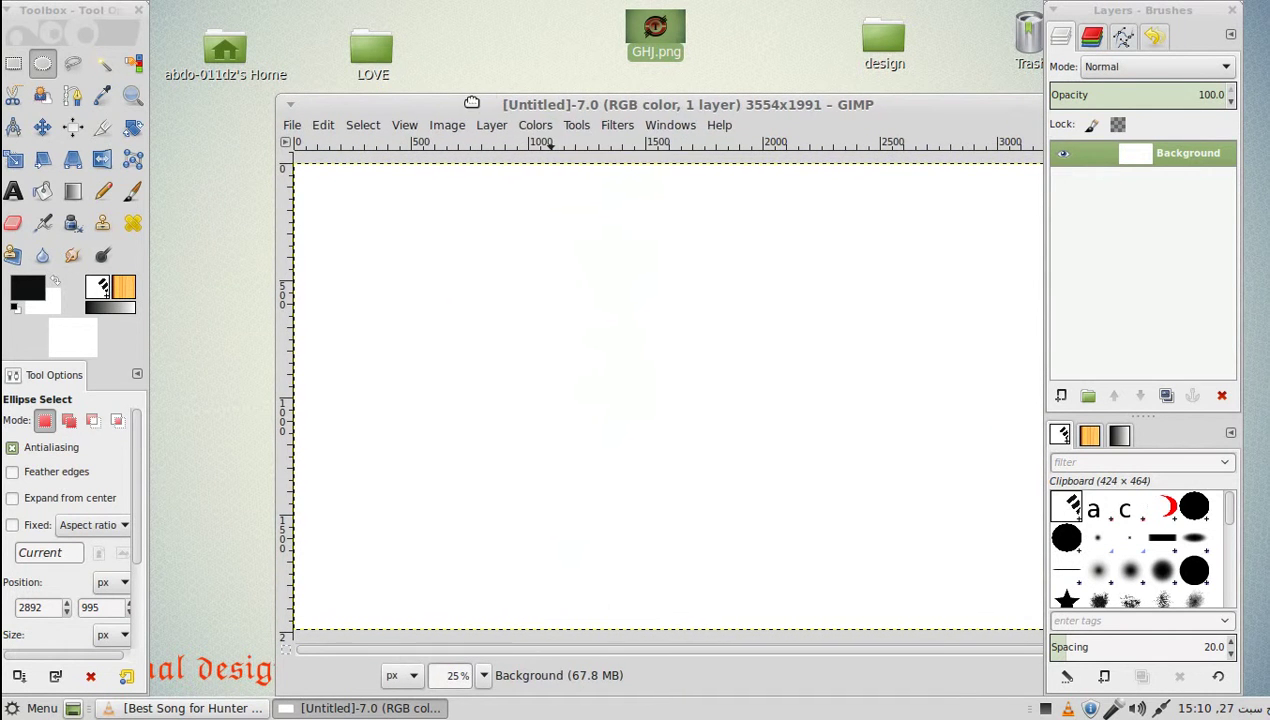
left_click_drag(476, 98, 350, 57)
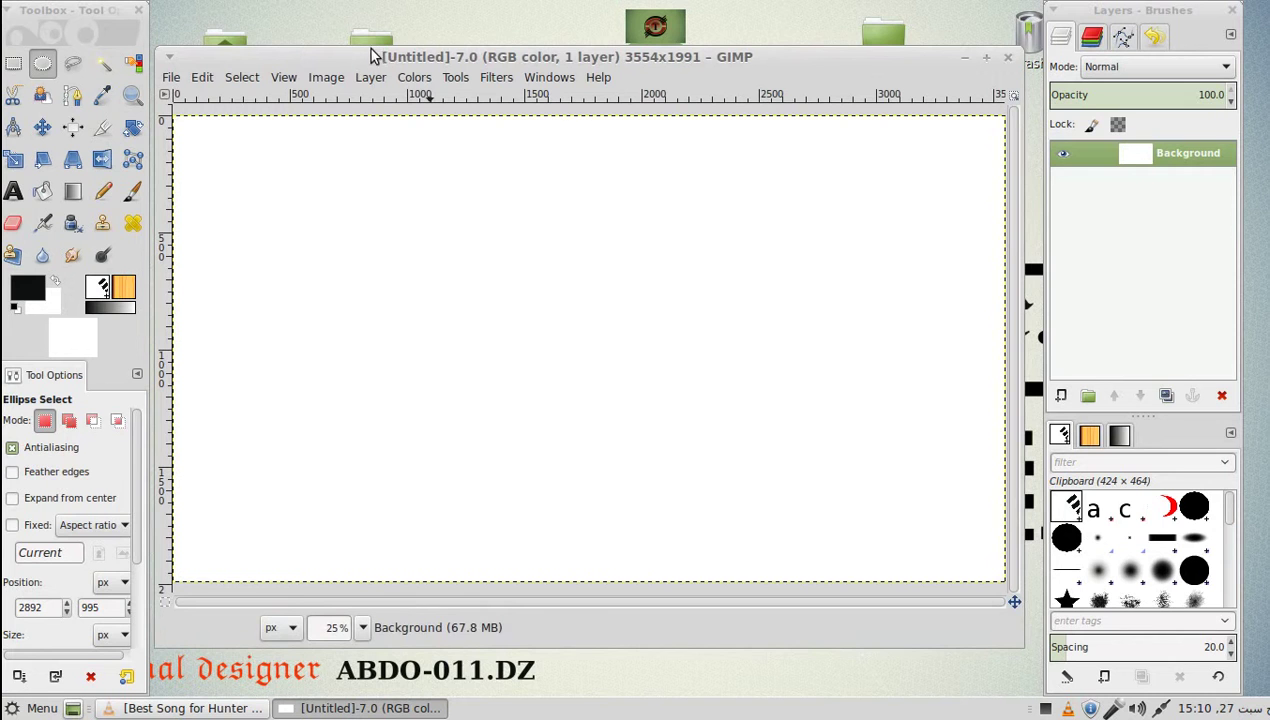
Add a horizontal guide at 50% of the image.
left_click(330, 80)
mouse_move(345, 427)
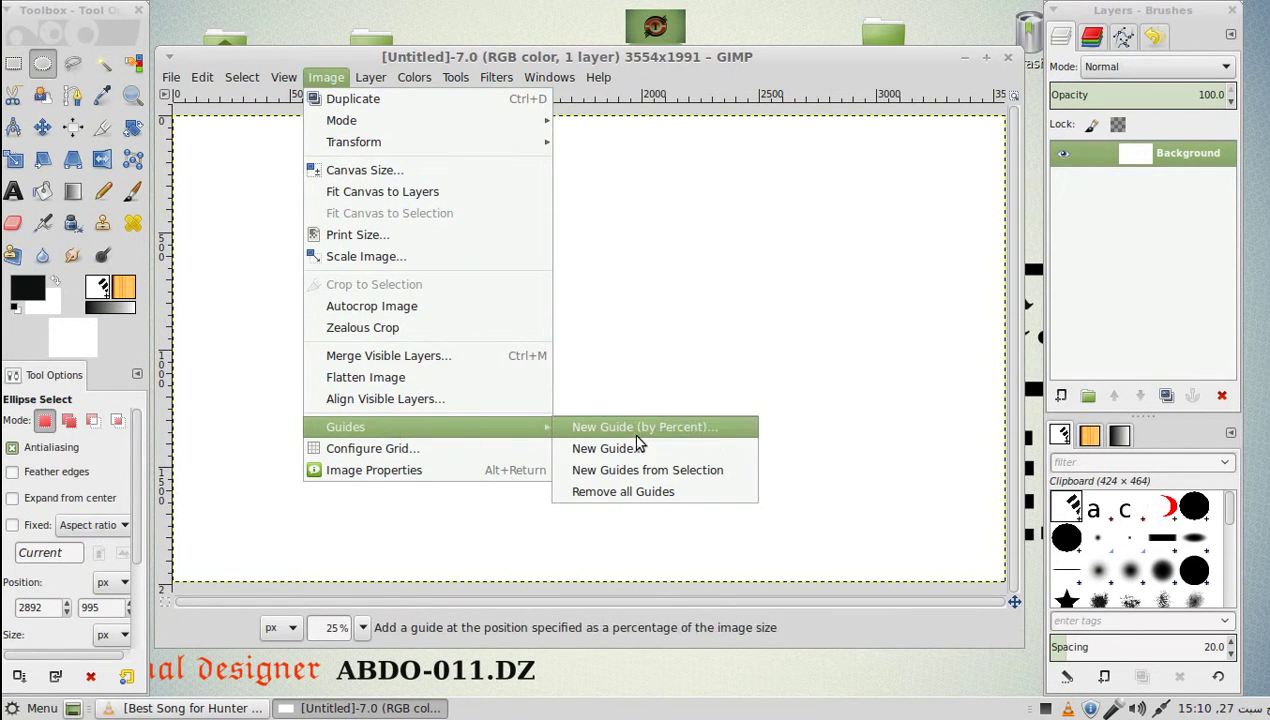
left_click(605, 427)
left_click(718, 378)
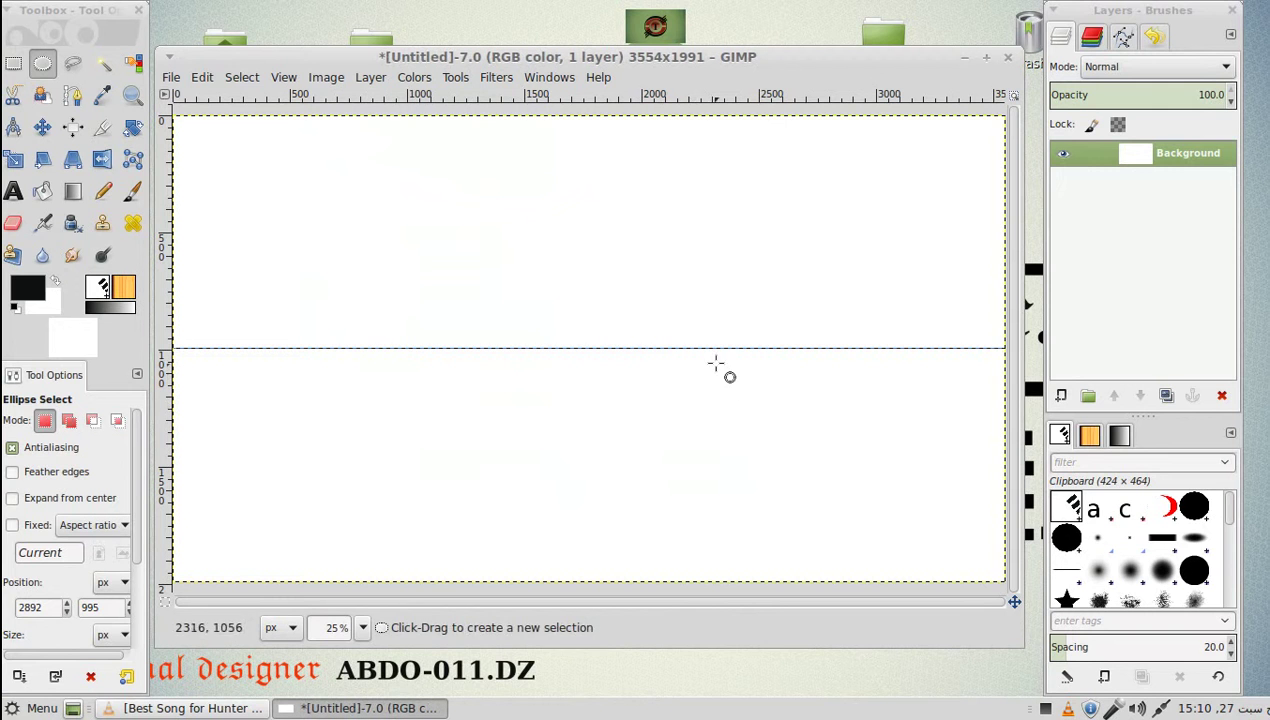
Add a vertical guide at 50%, then move the image and toolbox windows aside.
left_click(326, 77)
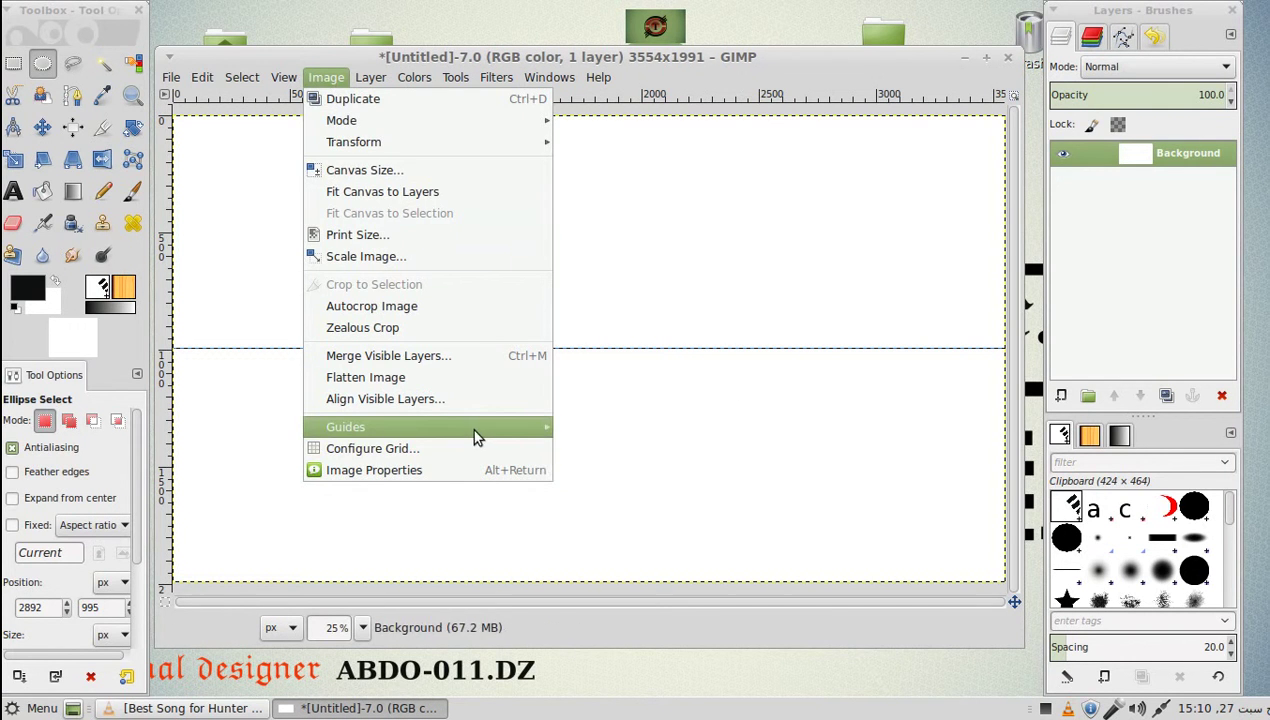
left_click(585, 428)
left_click(745, 247)
left_click(722, 277)
left_click(716, 377)
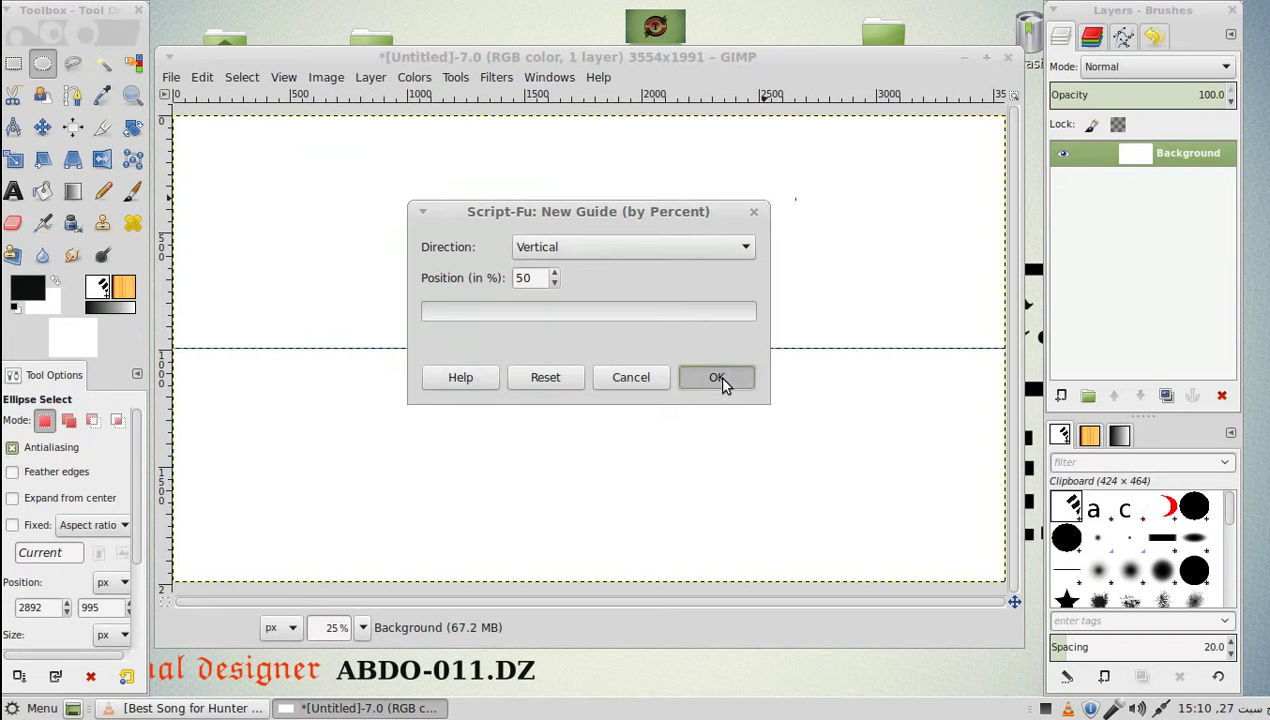
left_click_drag(563, 61, 650, 28)
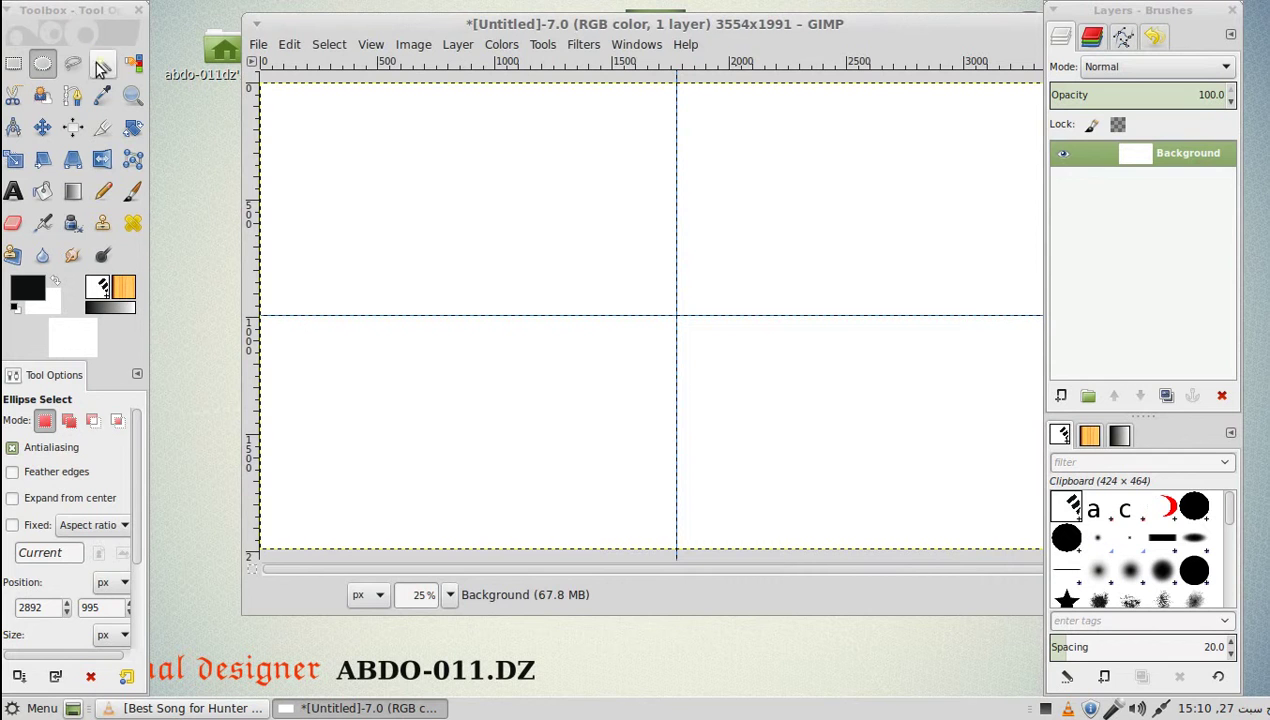
left_click_drag(50, 10, 171, 10)
Drop the light_background wallpaper onto the canvas as a layer and add a transparent layer named Layer.
left_click(73, 332)
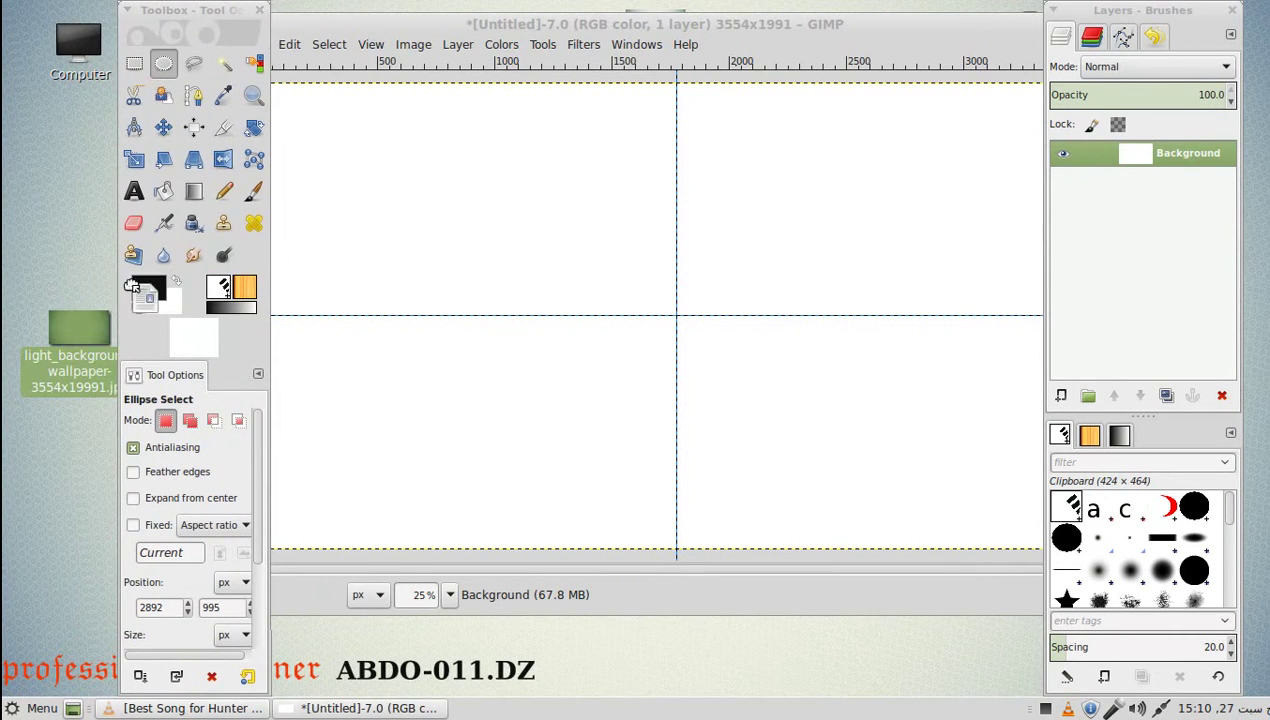
left_click_drag(130, 287, 524, 255)
left_click_drag(177, 12, 88, 16)
left_click_drag(658, 34, 581, 65)
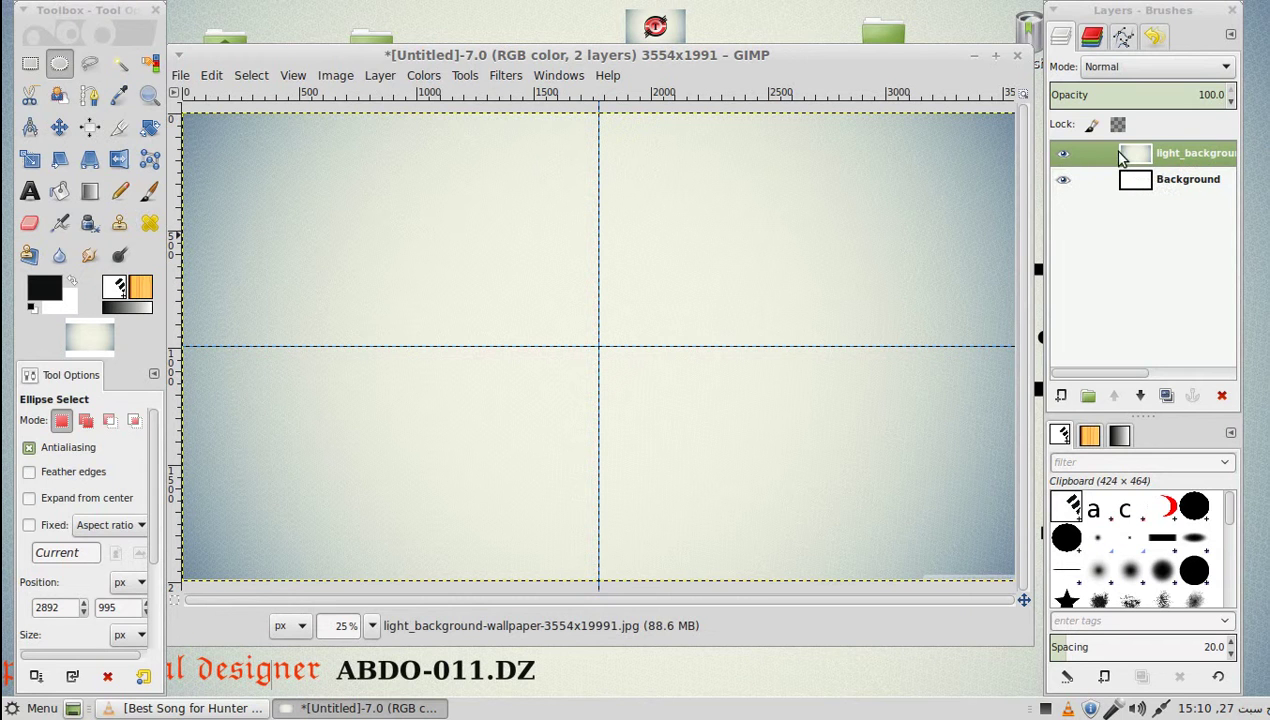
left_click(1063, 397)
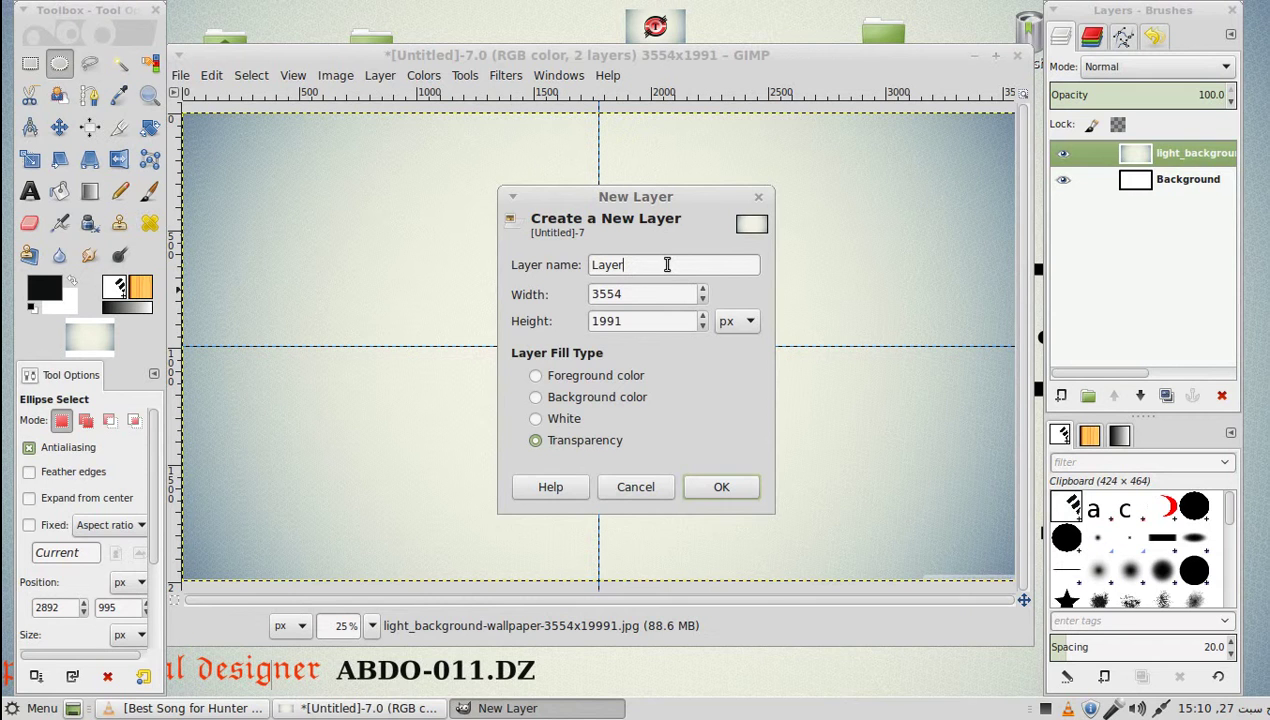
key("Return")
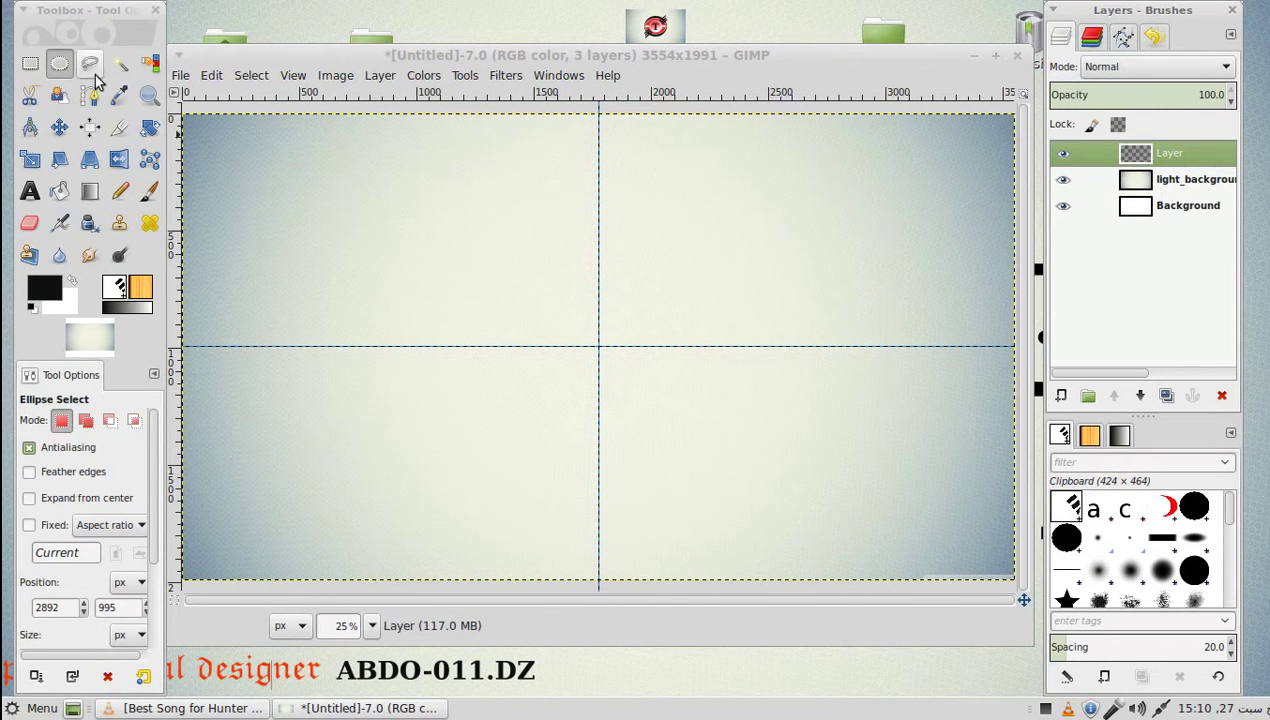
Fill a circular selection centred on the guides with black, then deselect.
mouse_move(442, 207)
left_mouse_down()
mouse_move(532, 394)
mouse_move(729, 470)
mouse_move(745, 498)
left_mouse_up()
left_click_drag(655, 437, 663, 417)
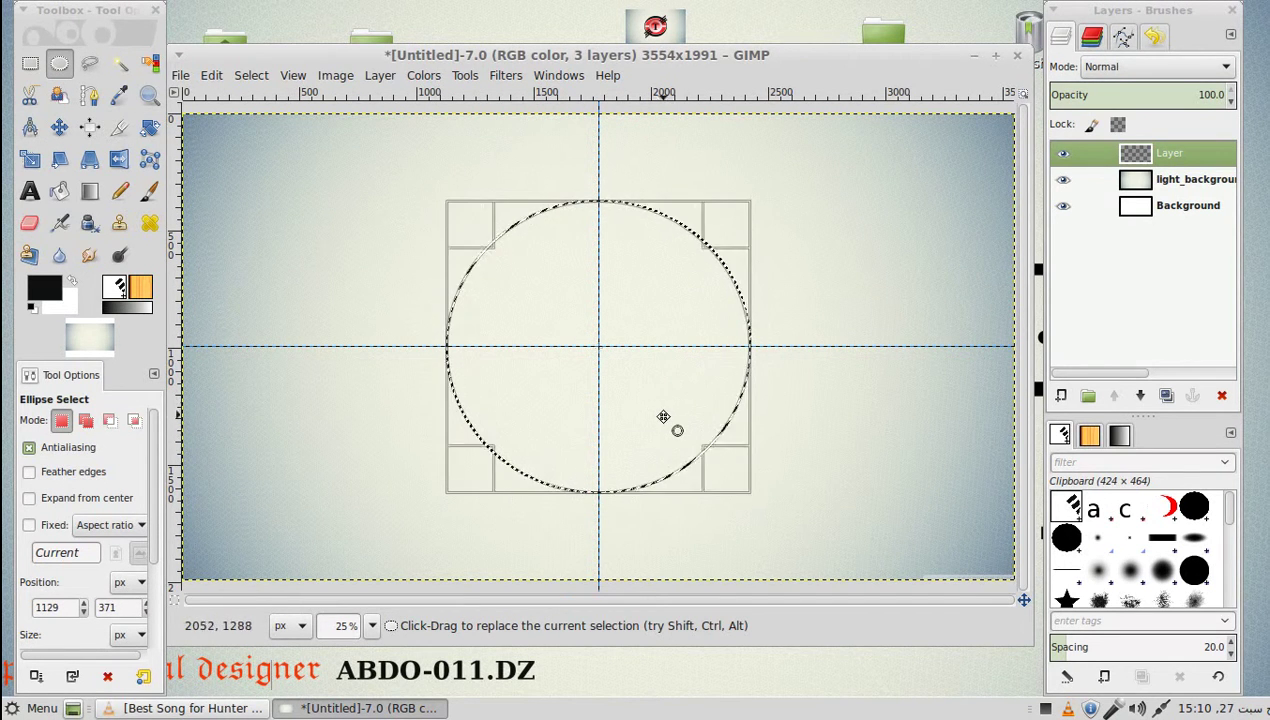
right_click(616, 325)
mouse_move(649, 371)
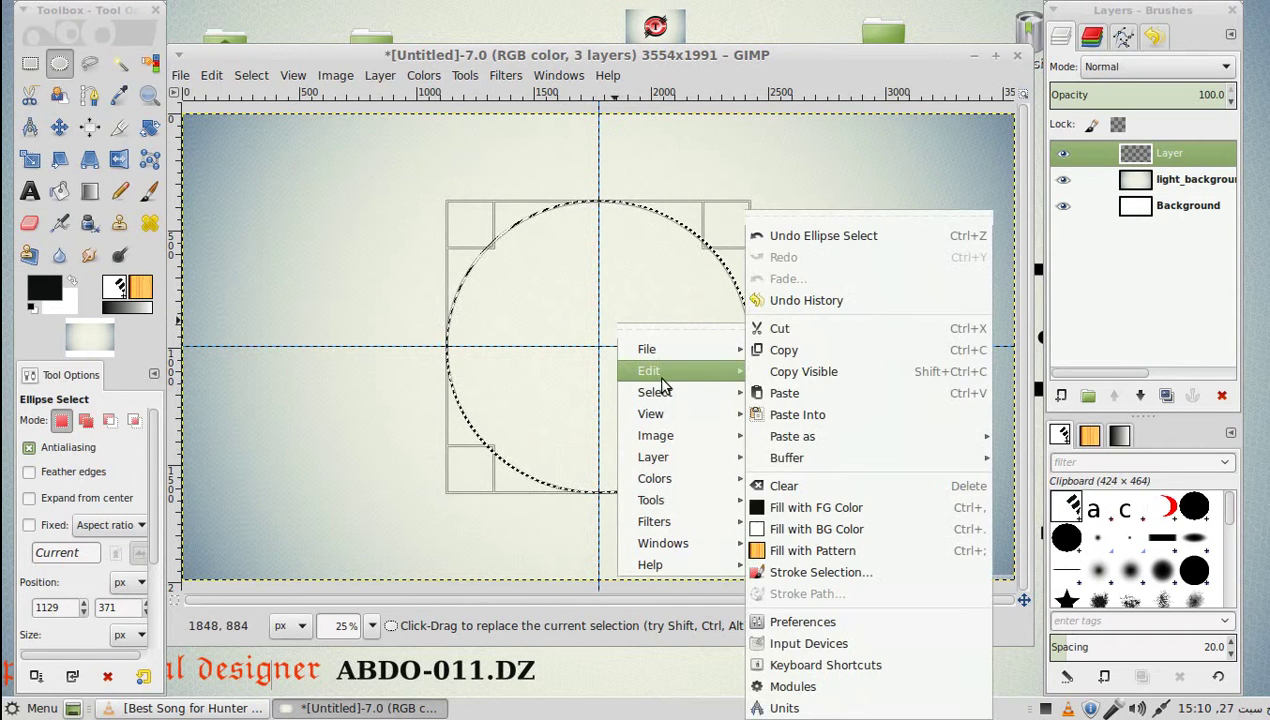
left_click(790, 507)
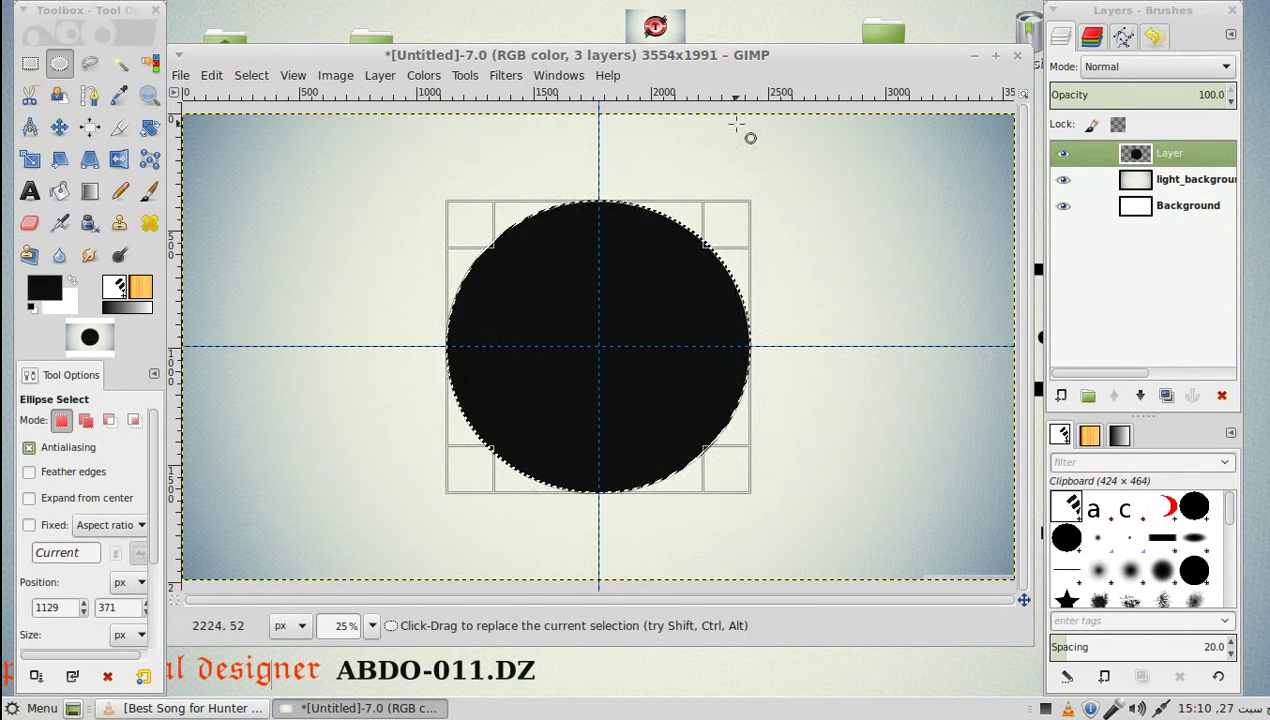
left_click(251, 75)
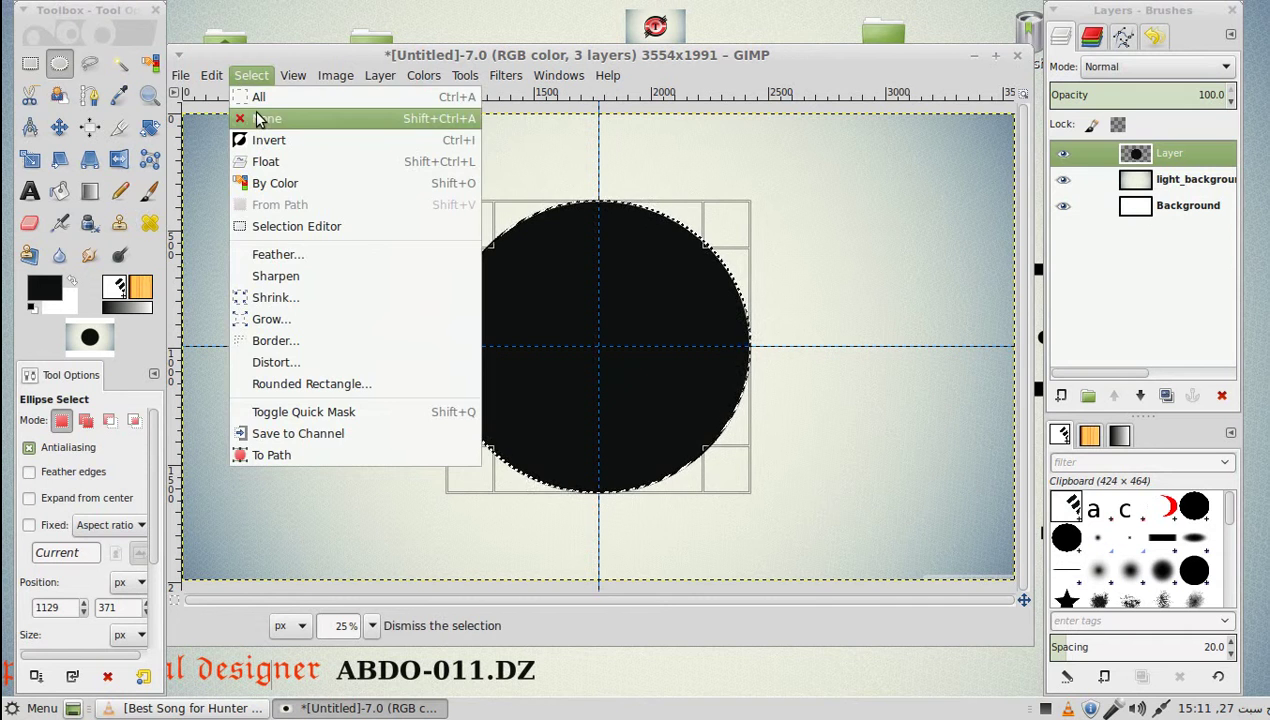
left_click(258, 115)
Cut a smaller centred ellipse out of the black disc to leave a ring, then deselect.
left_click_drag(514, 254, 802, 488)
left_click_drag(668, 392, 608, 373)
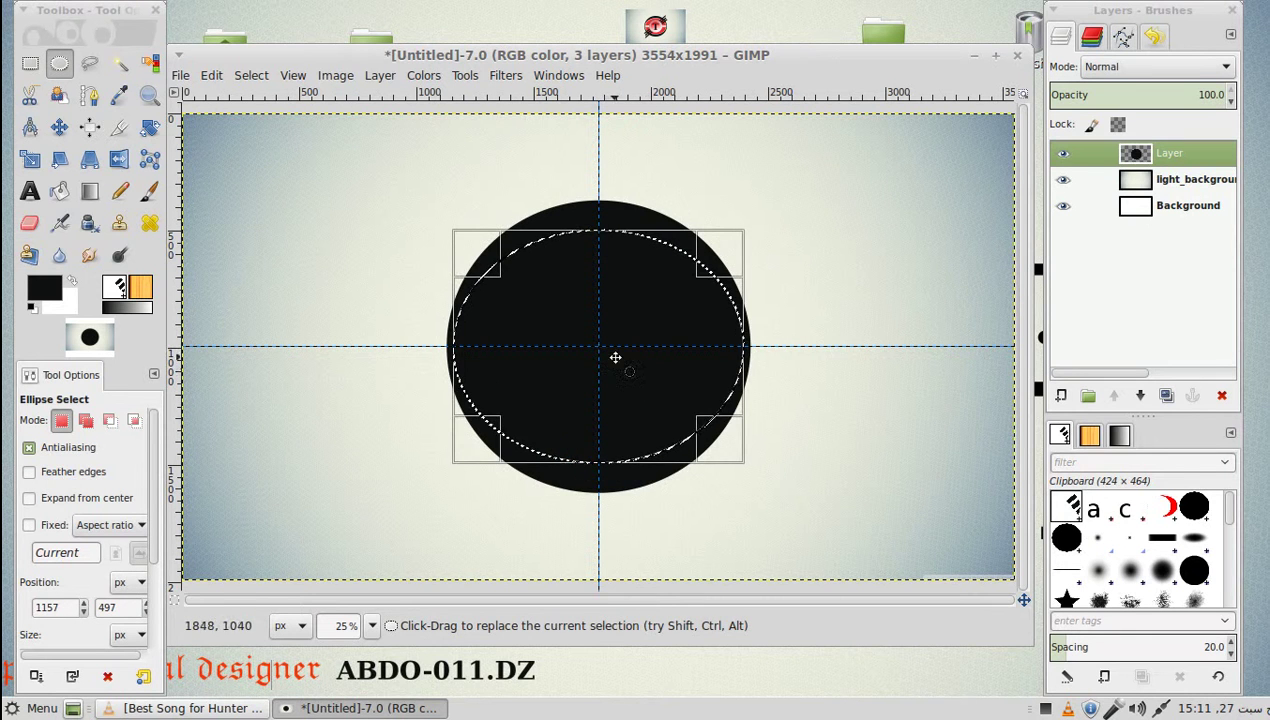
left_click_drag(604, 270, 604, 264)
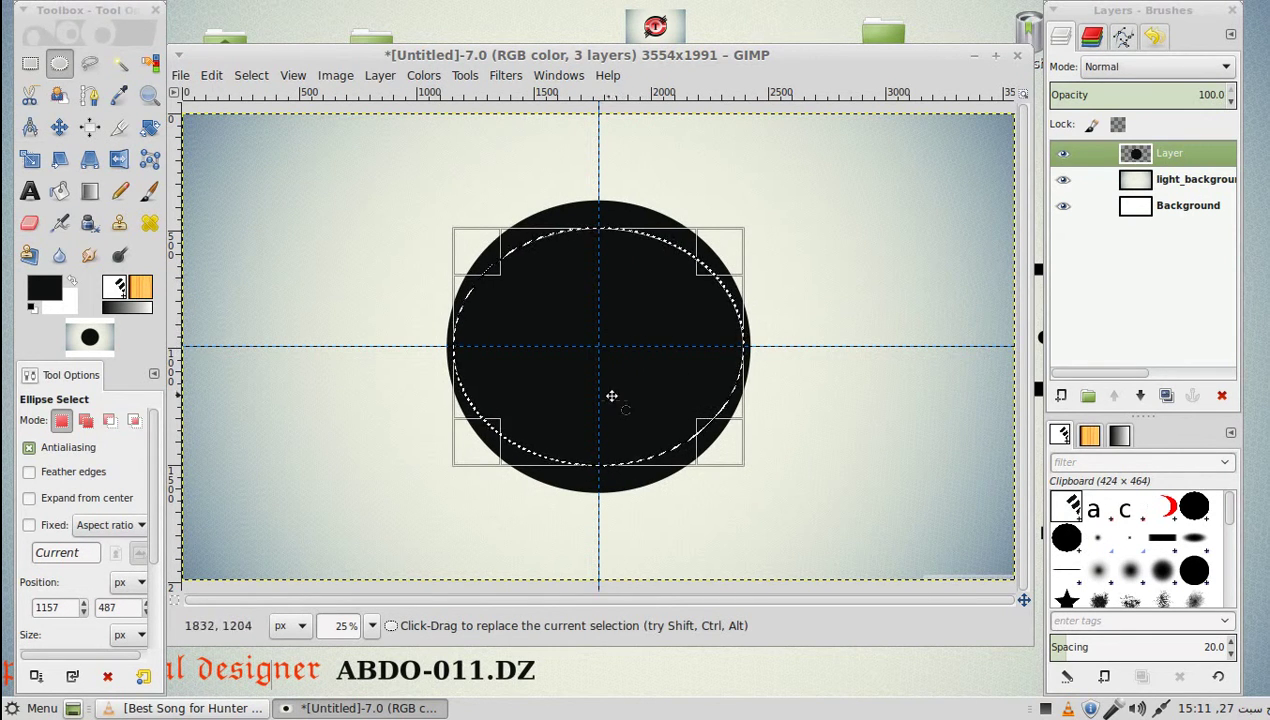
right_click(639, 348)
mouse_move(671, 395)
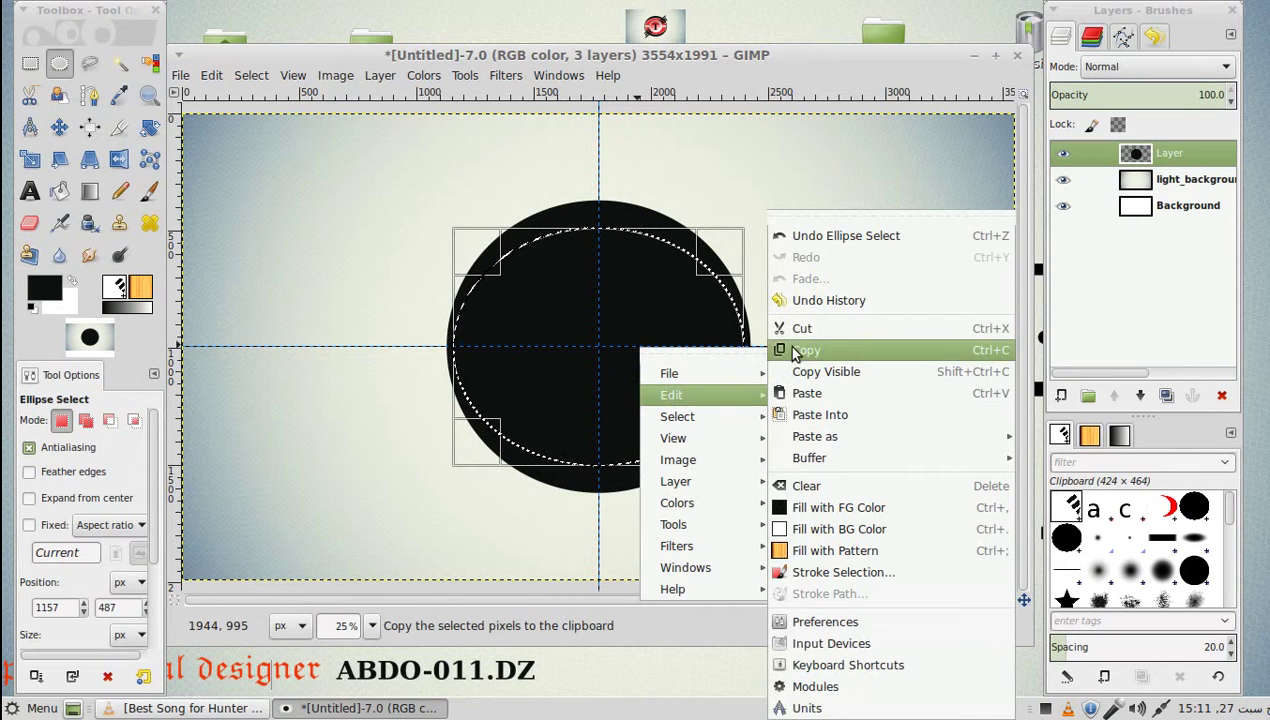
left_click(790, 326)
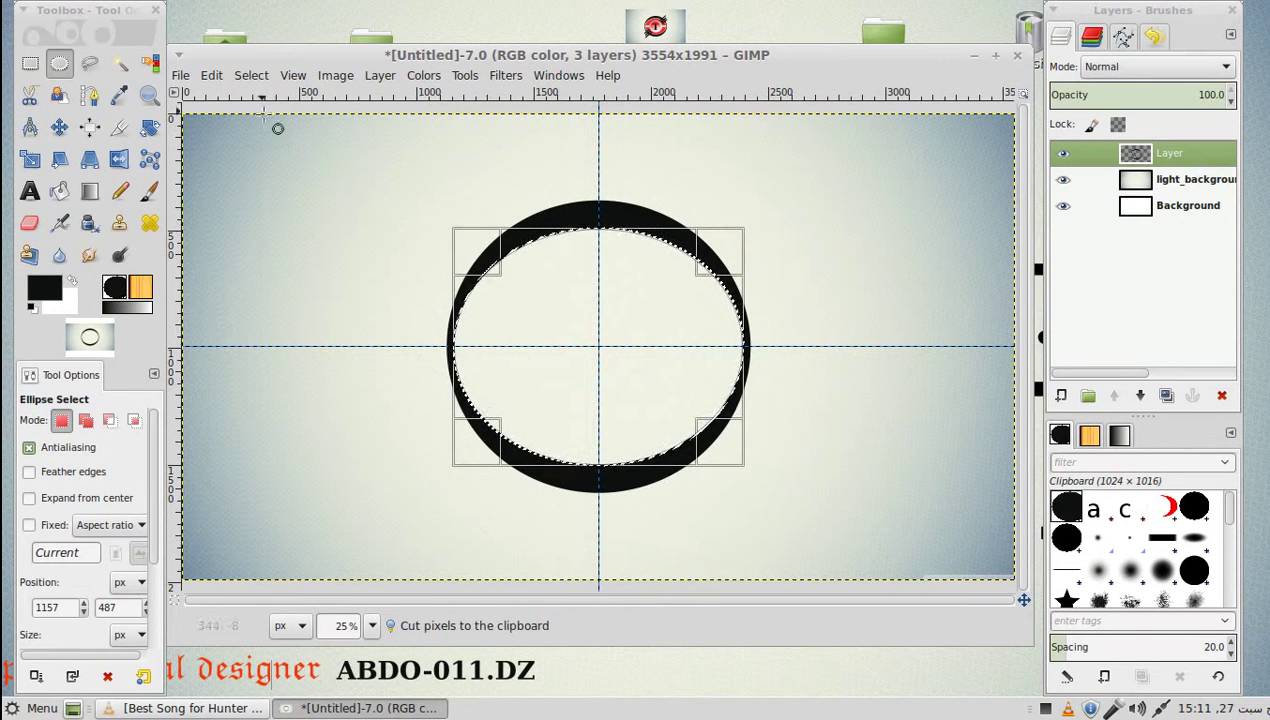
left_click(251, 75)
left_click(254, 118)
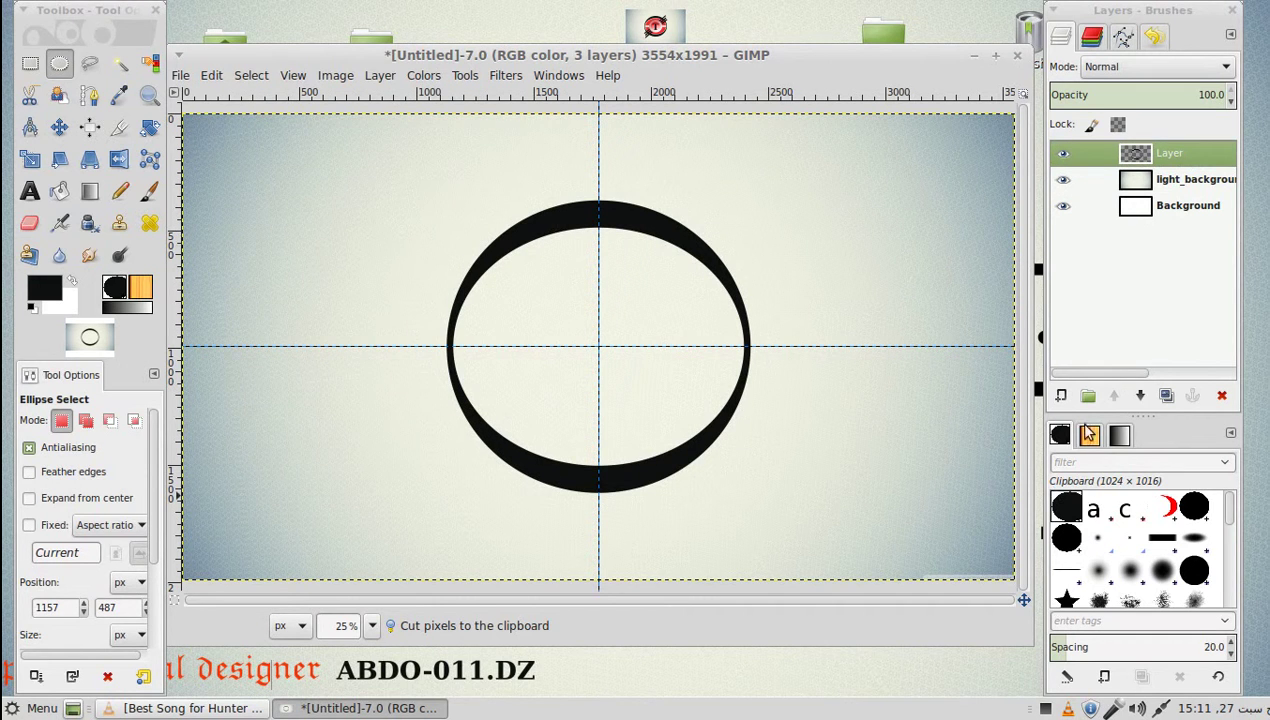
left_click(1060, 396)
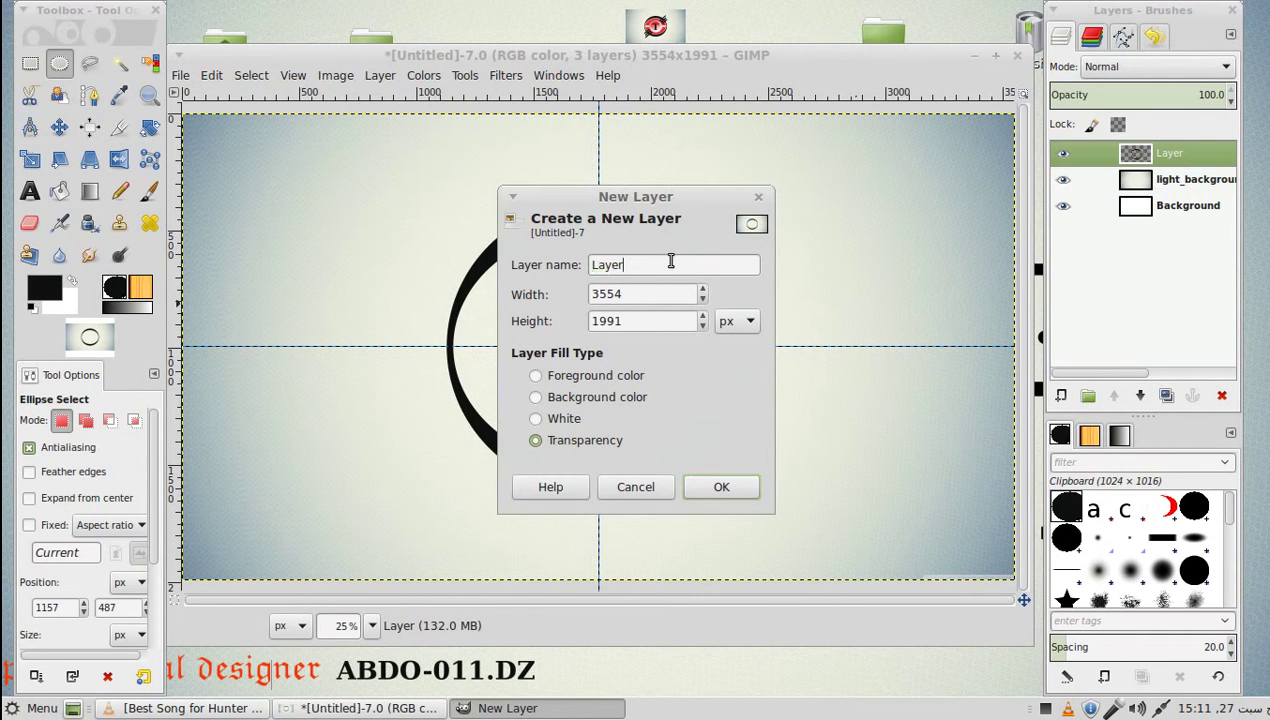
Create Layer1 and select an ellipse just inside the black ring.
left_click(721, 487)
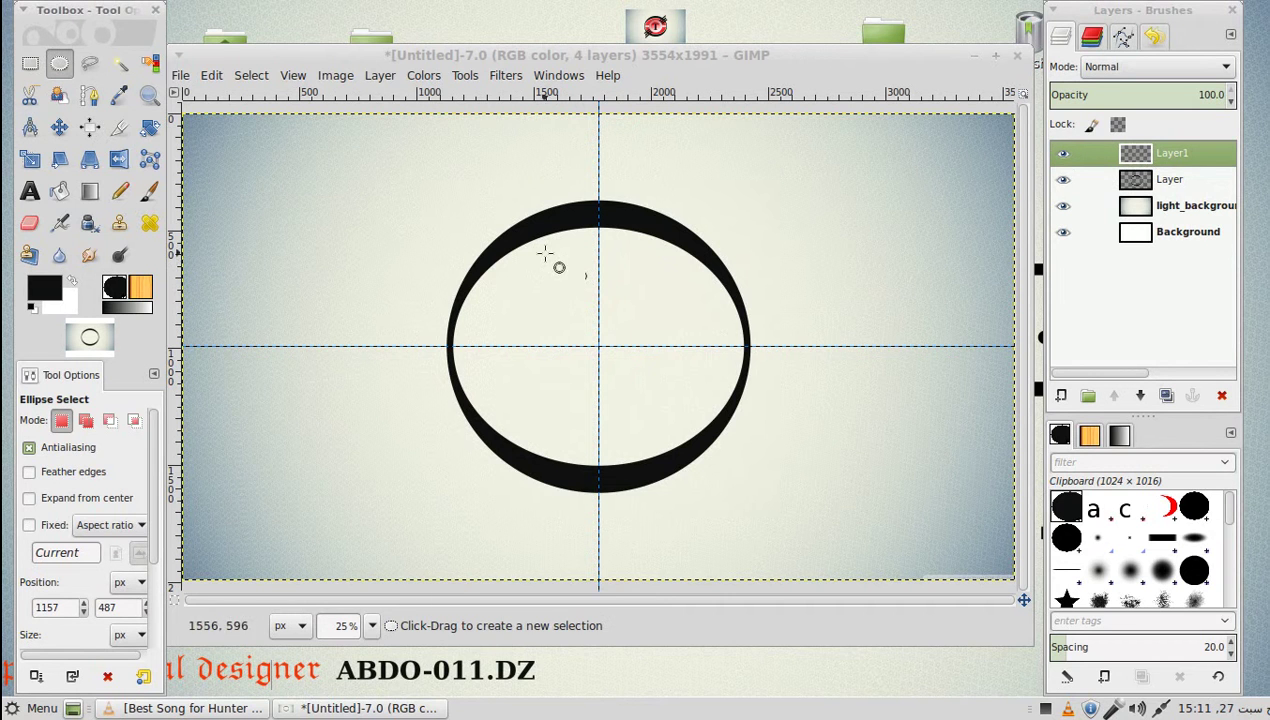
left_click_drag(523, 262, 785, 476)
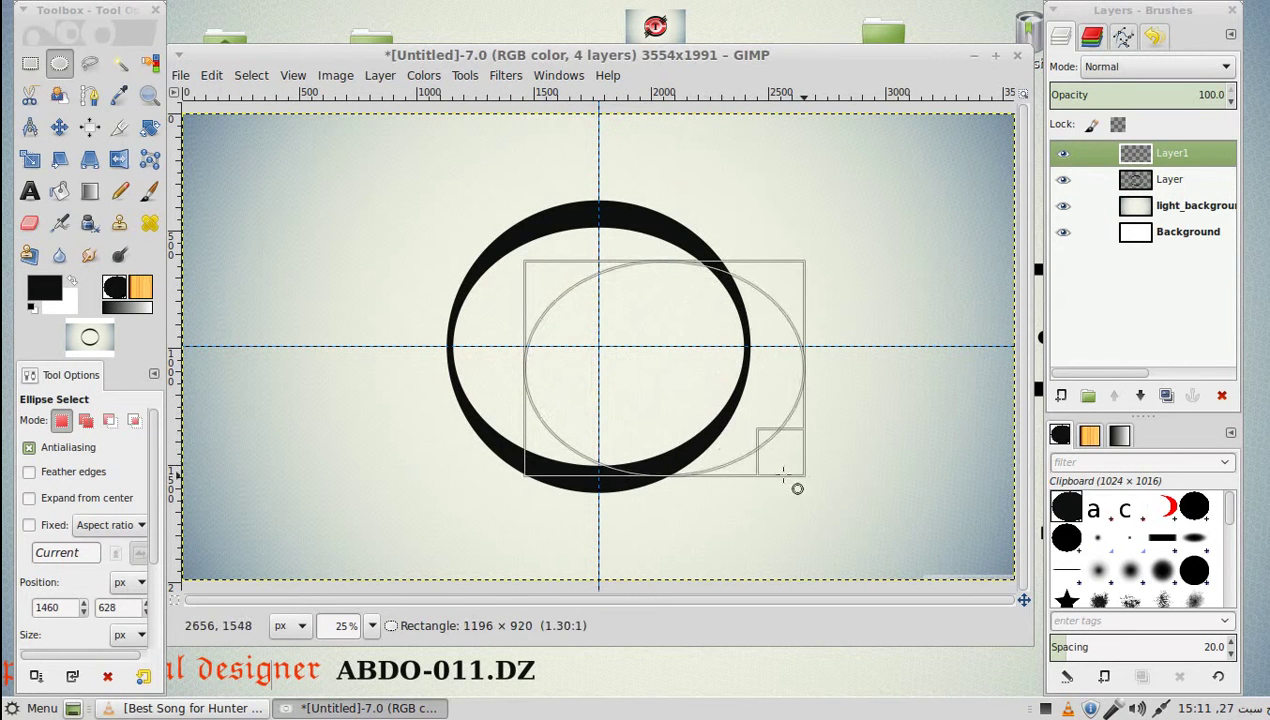
left_click_drag(681, 402, 616, 379)
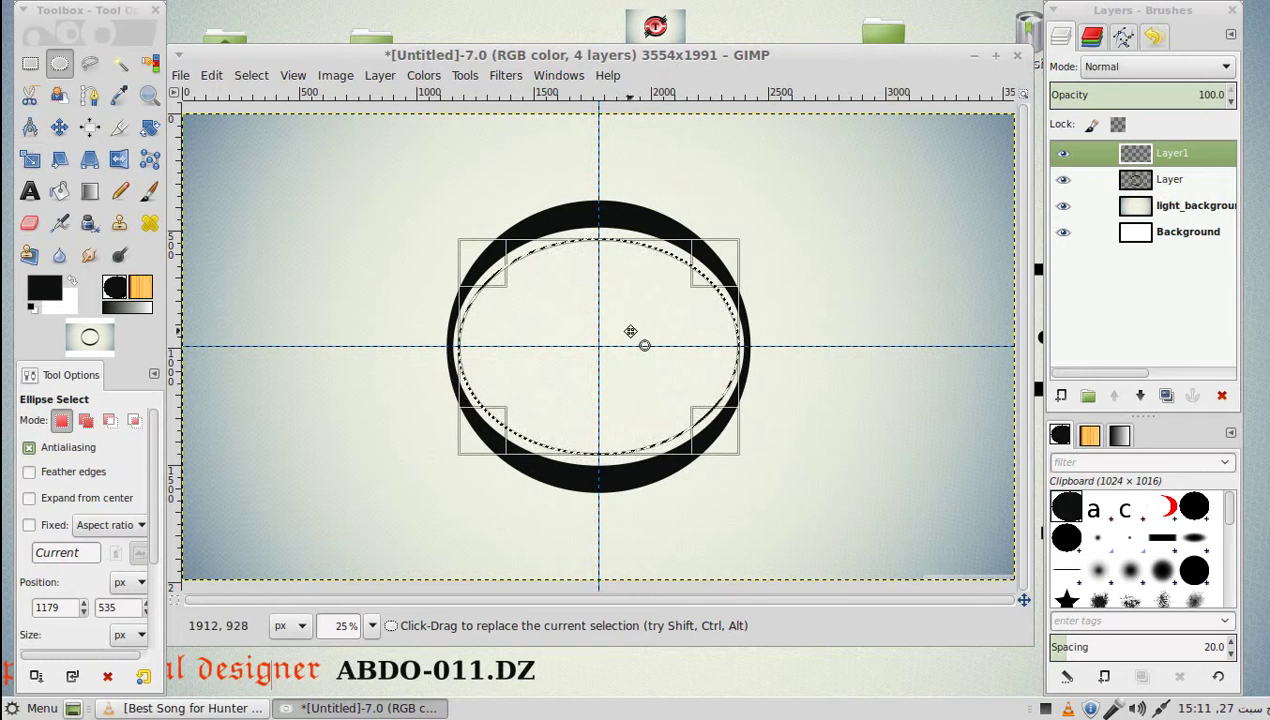
left_click_drag(620, 285, 606, 273)
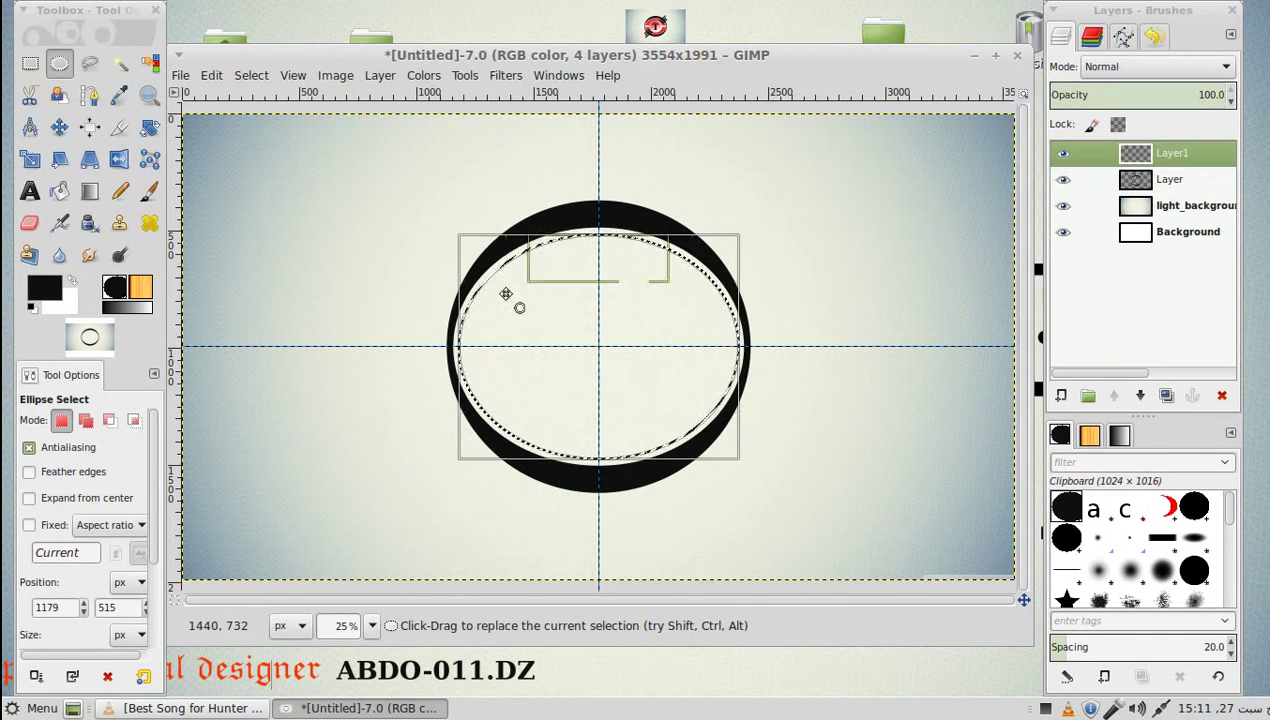
right_click(590, 341)
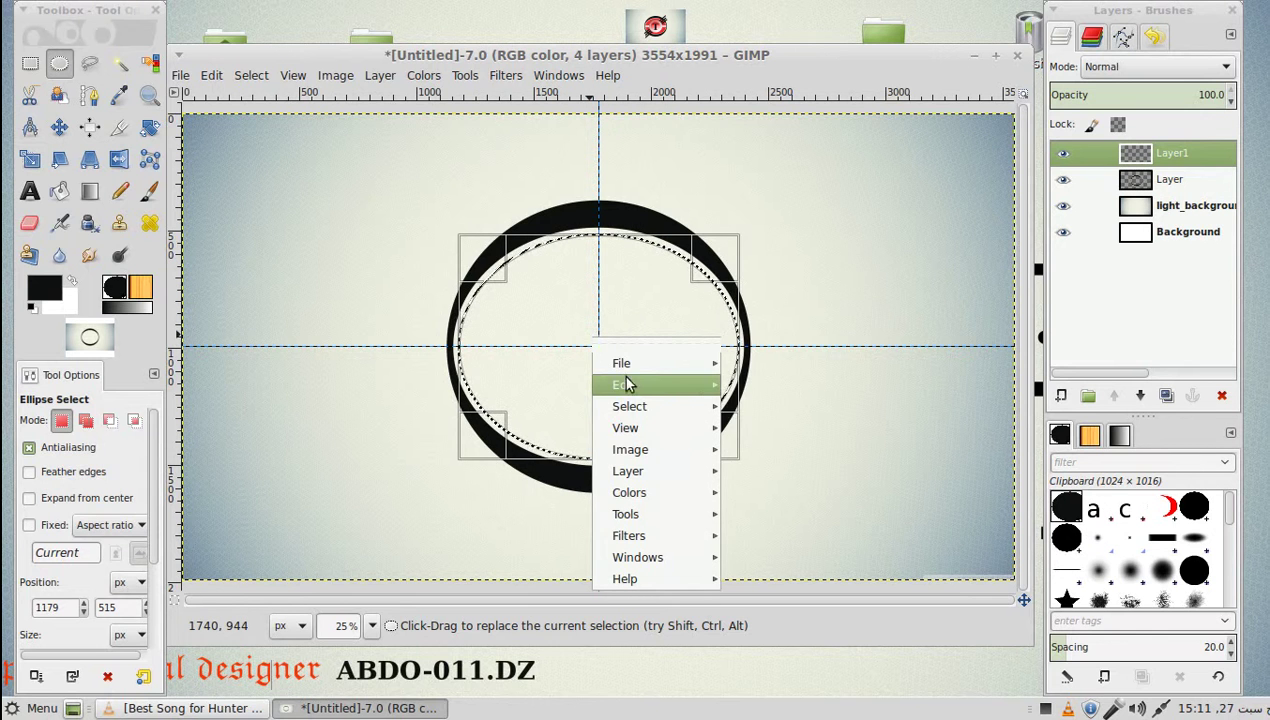
left_click(34, 298)
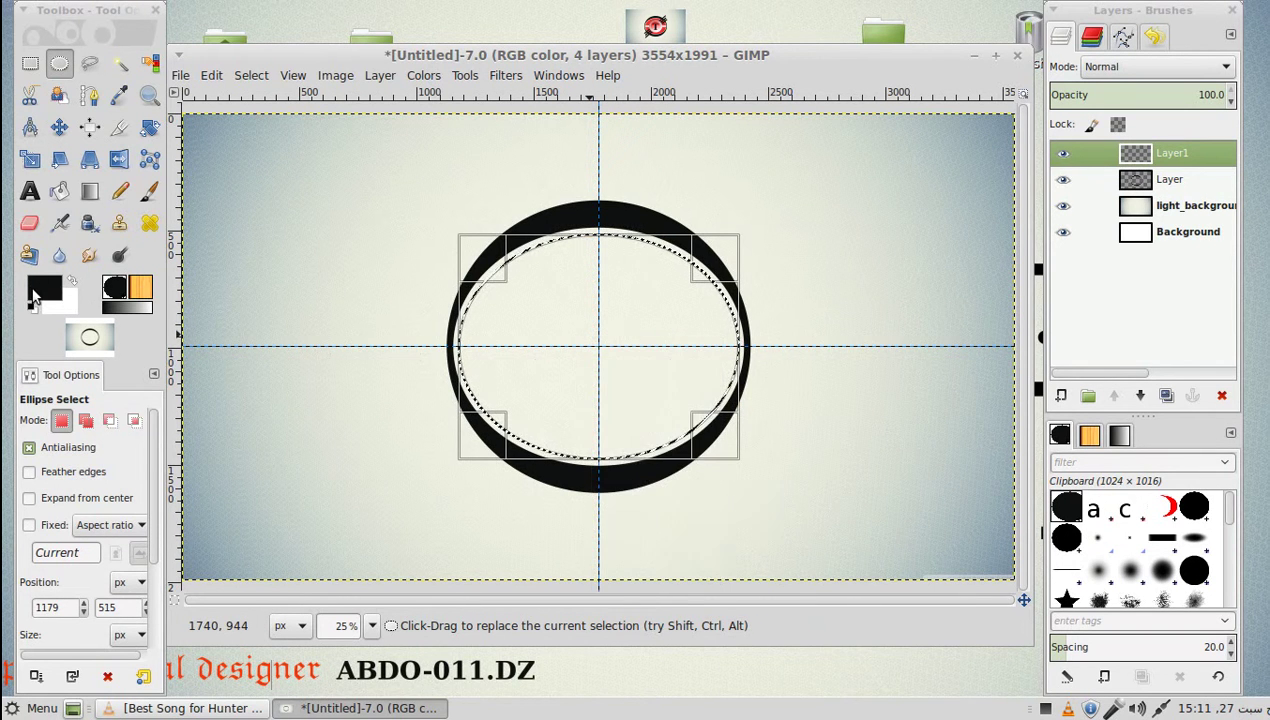
Fill the ellipse with red ff2121 and clear the selection.
left_click(34, 287)
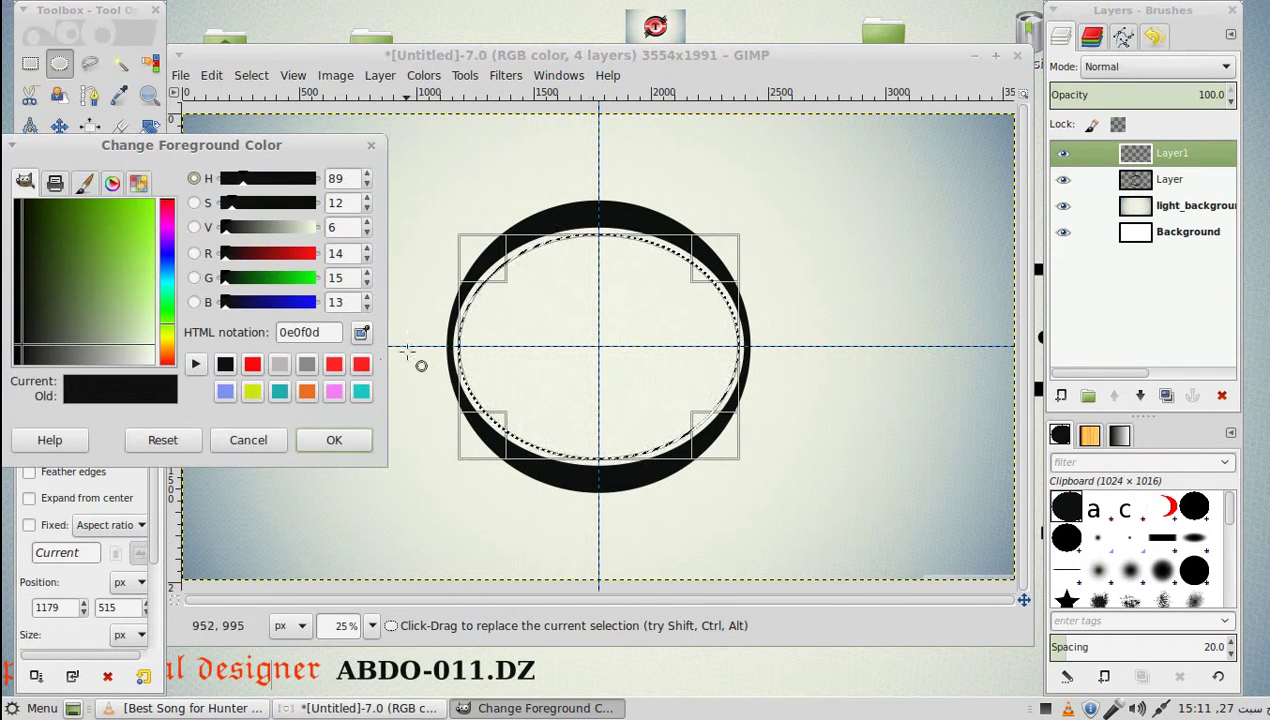
left_click(361, 366)
left_click(340, 440)
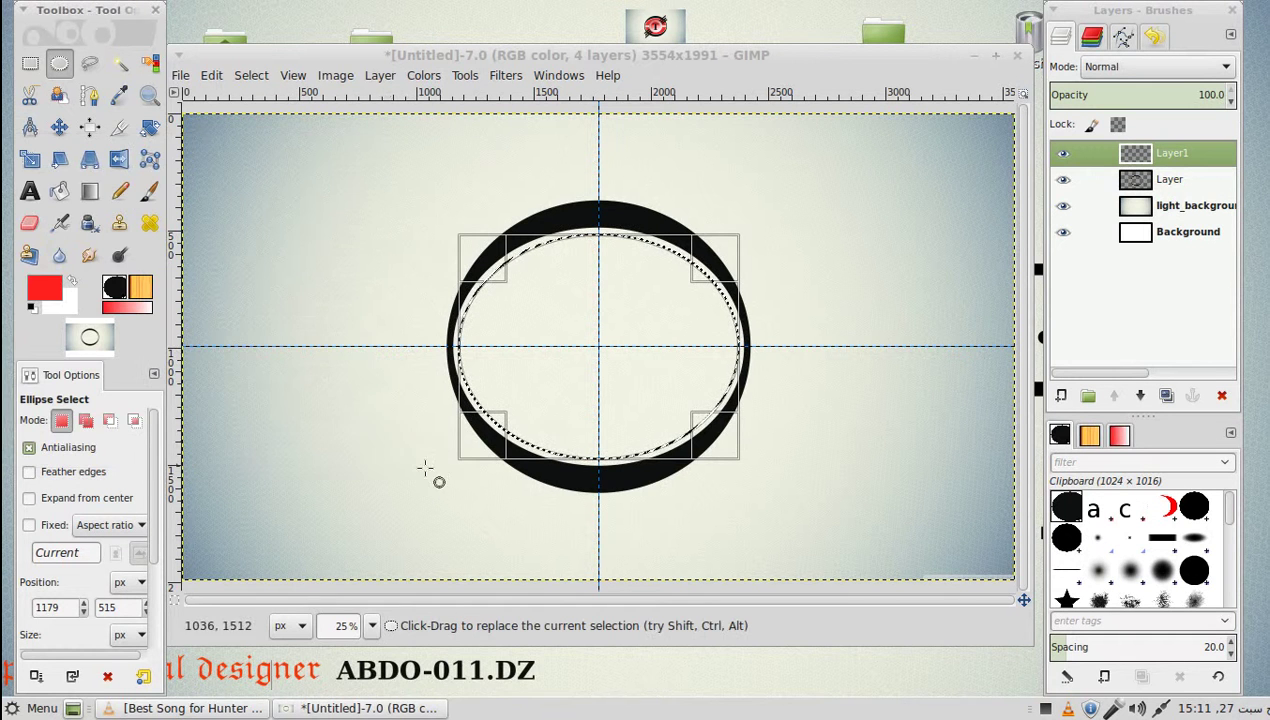
right_click(600, 322)
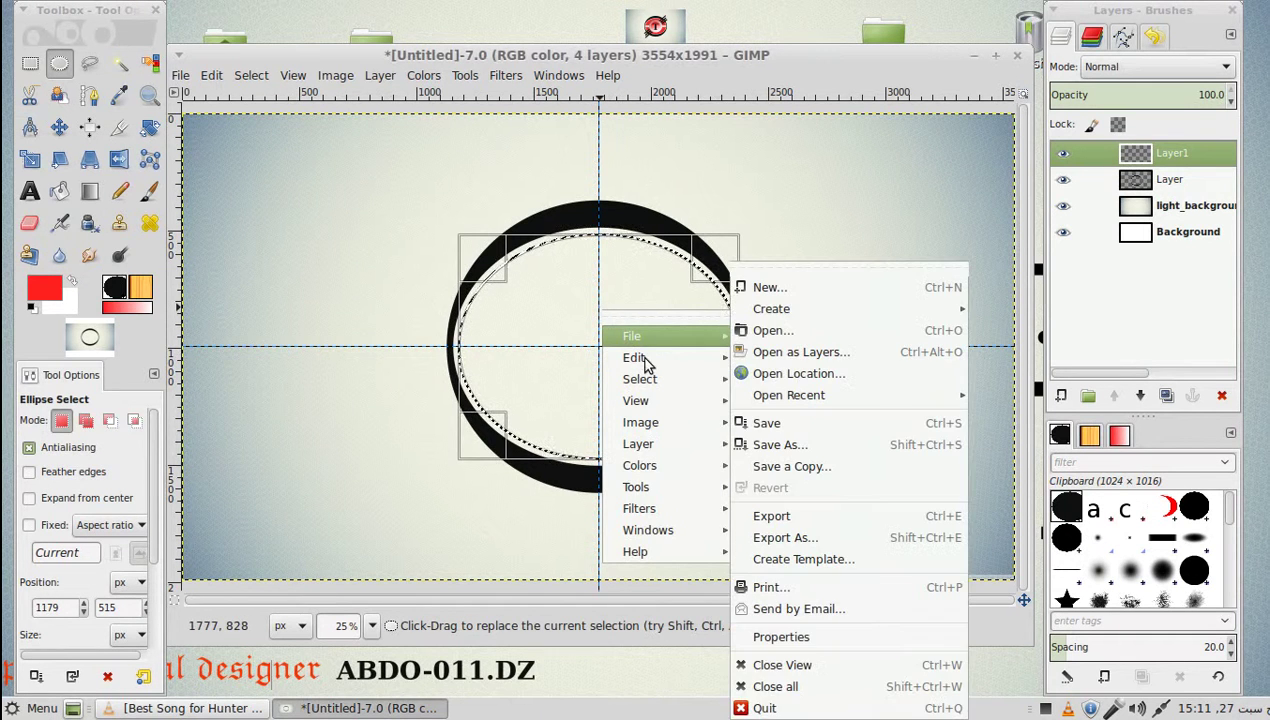
mouse_move(634, 357)
left_click(816, 506)
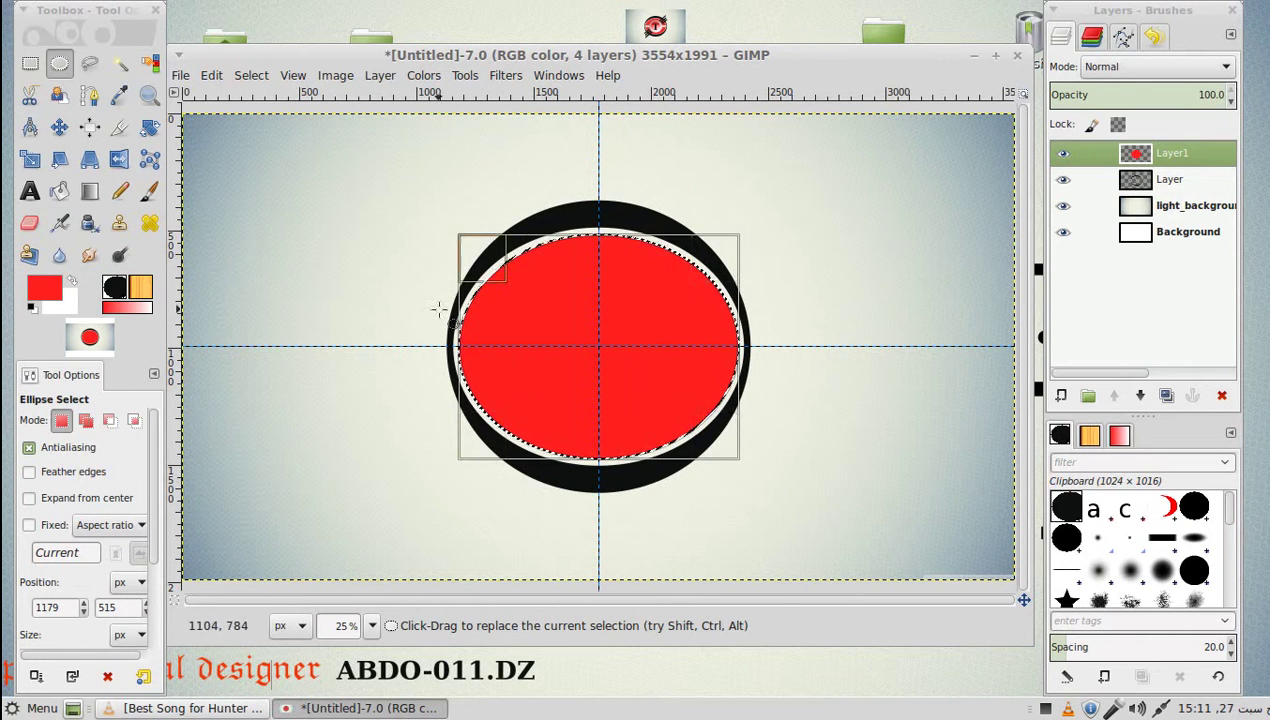
left_click(251, 75)
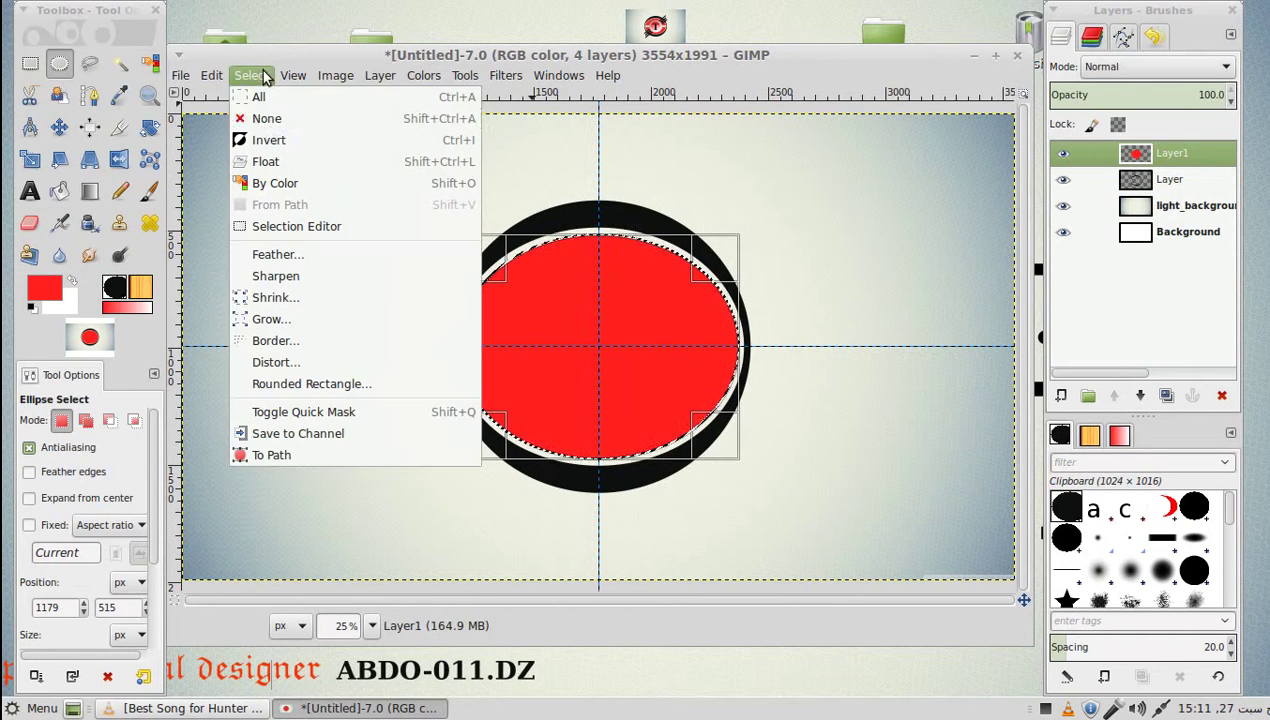
left_click(267, 124)
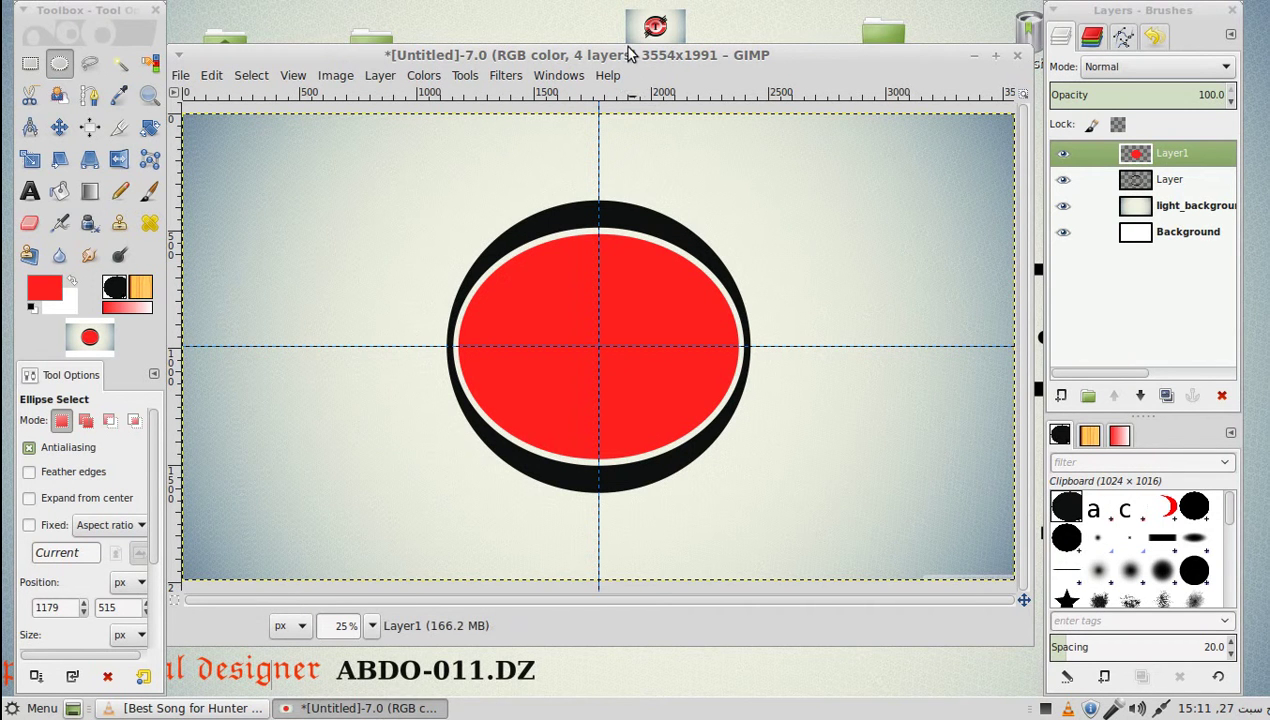
View the GHJ.png reference logo in Image Viewer, minimize it, and begin a new GIMP layer.
double_click(672, 22)
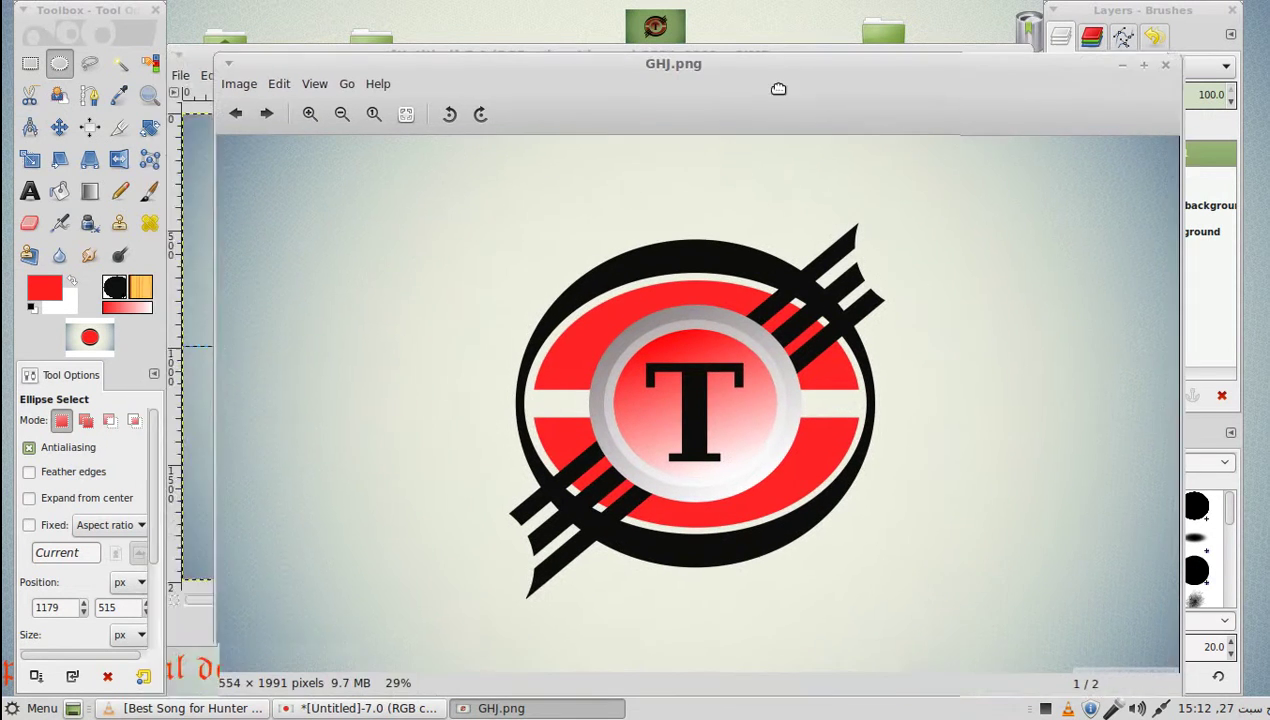
left_click_drag(718, 86, 686, 88)
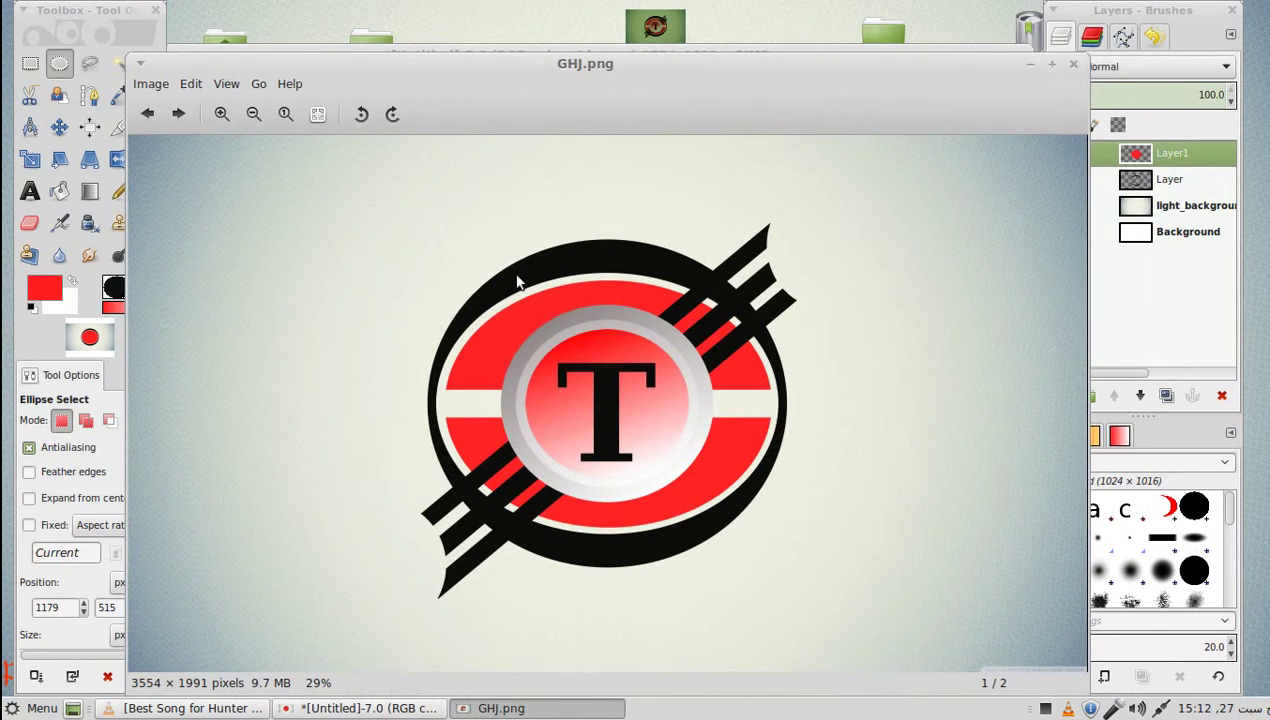
left_click(1033, 64)
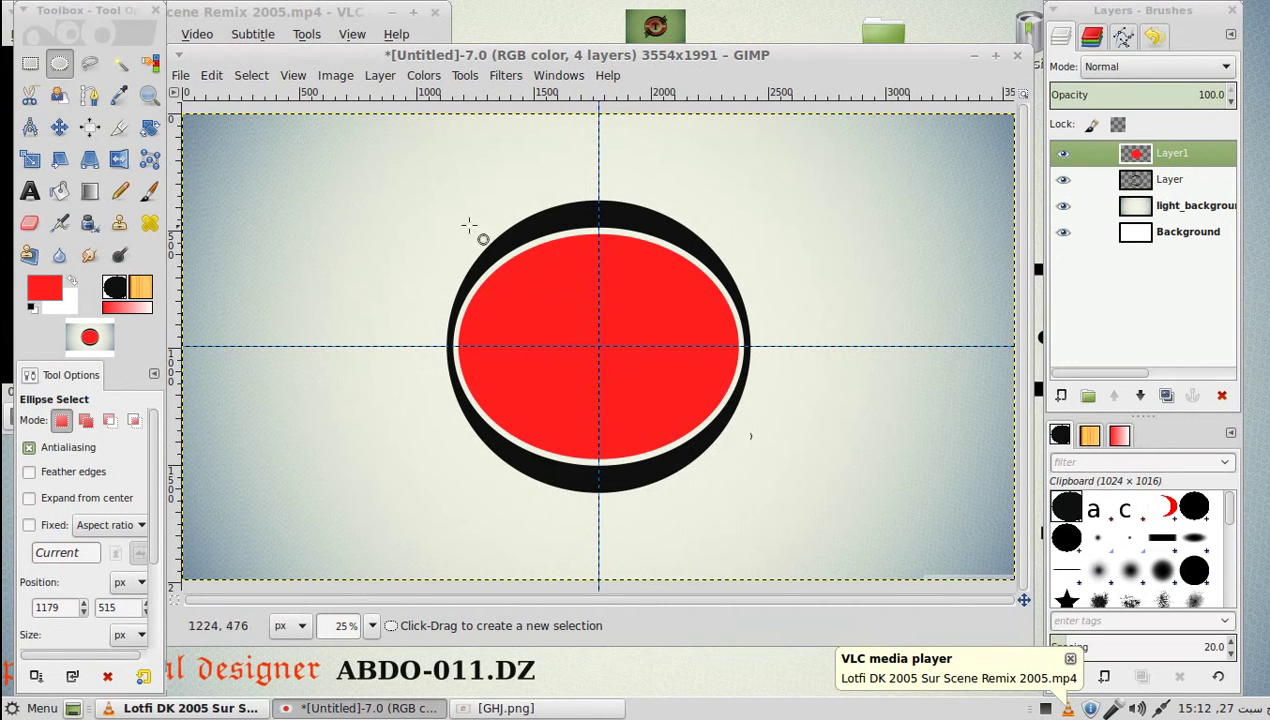
left_click(1061, 395)
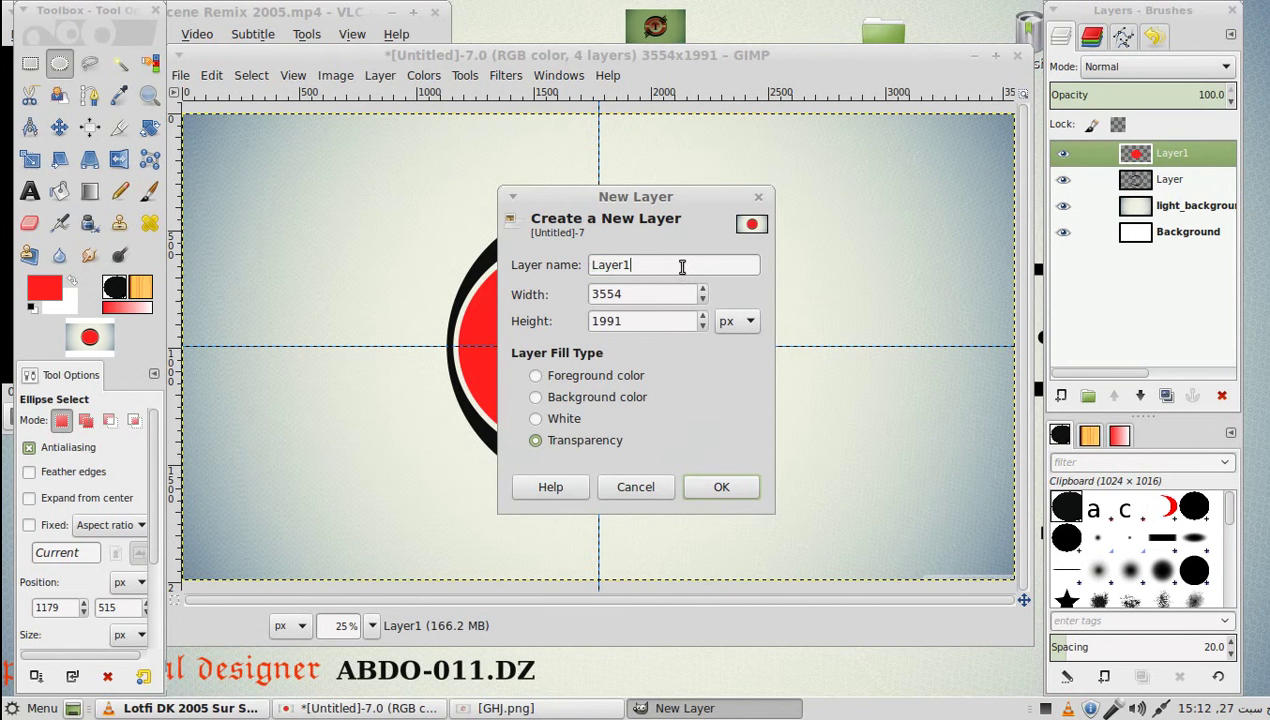
Create Layer2 and select a circle centred in the red ellipse.
key("Return")
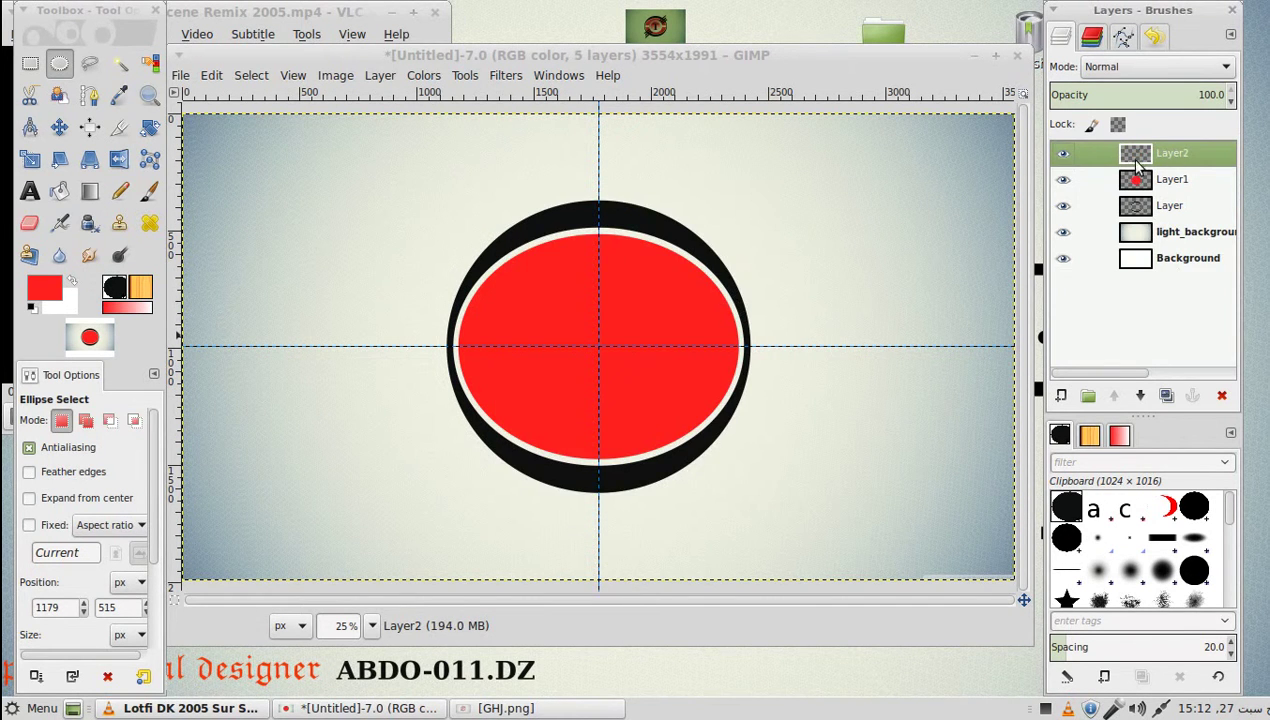
left_click_drag(537, 275, 704, 444)
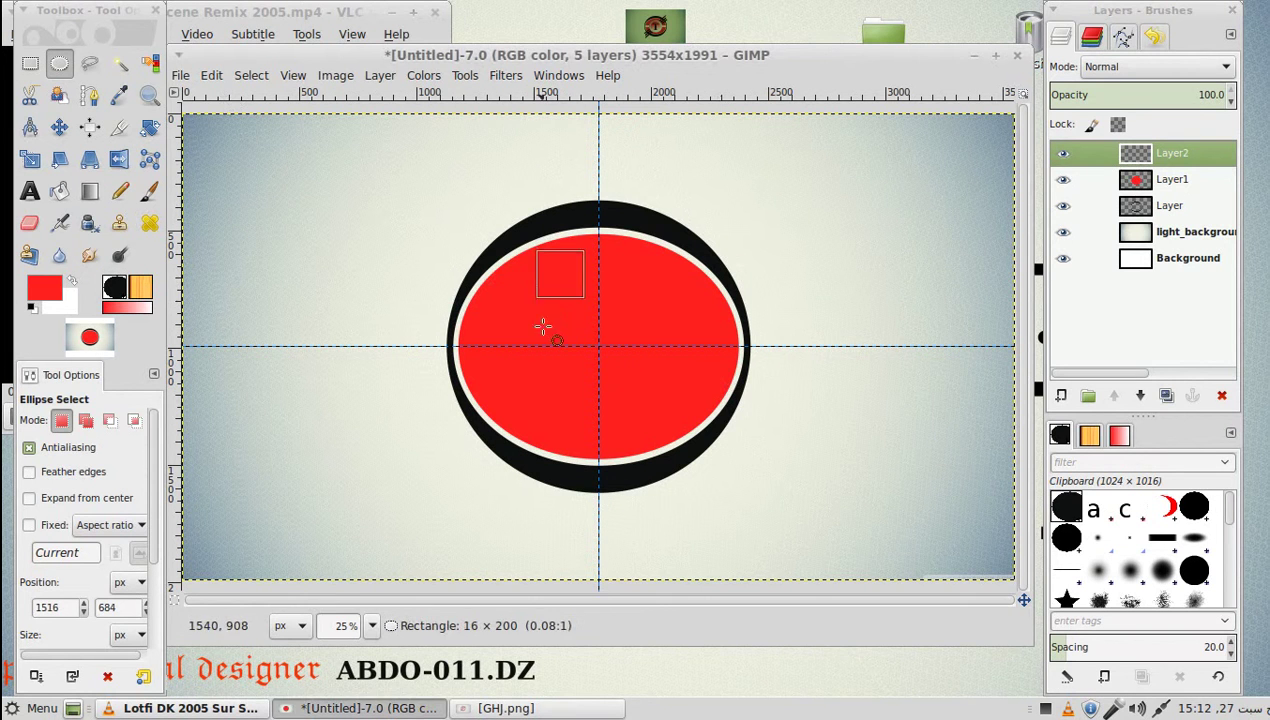
left_click_drag(660, 397, 637, 384)
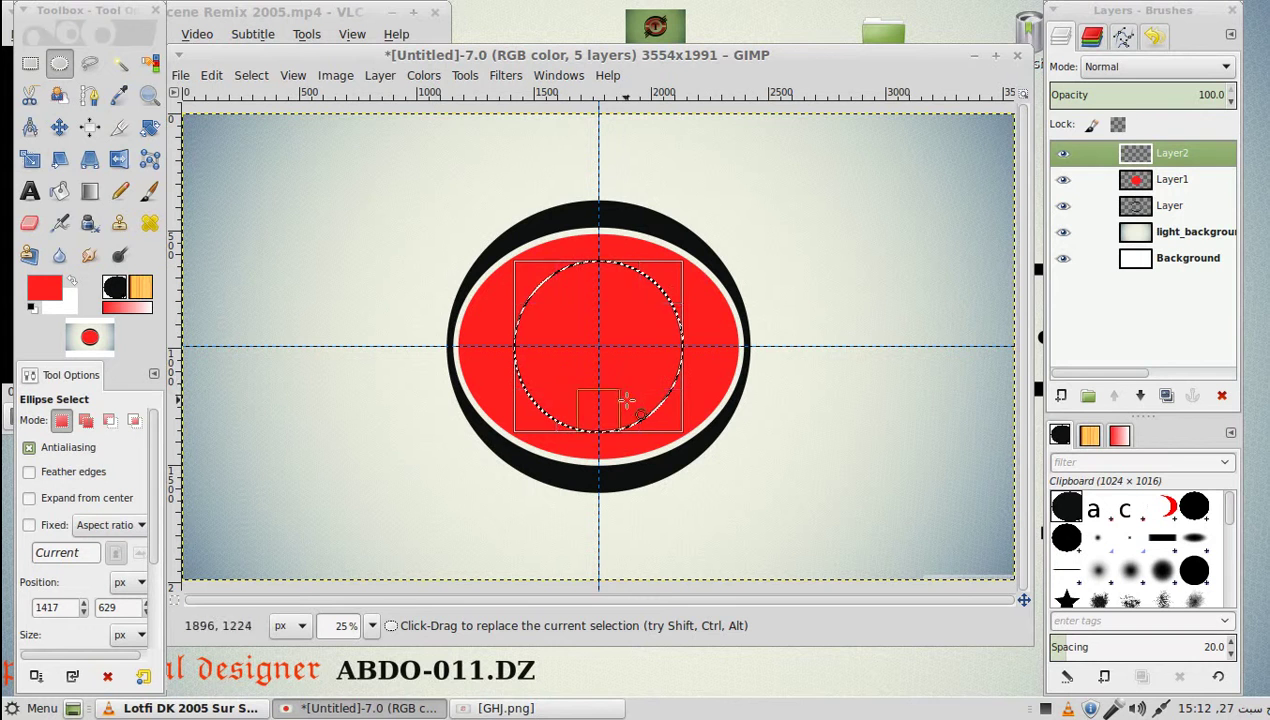
Set the foreground colour to dark grey 5c5252.
left_click(45, 290)
mouse_move(68, 301)
left_mouse_down()
mouse_move(42, 345)
mouse_move(65, 347)
left_mouse_up()
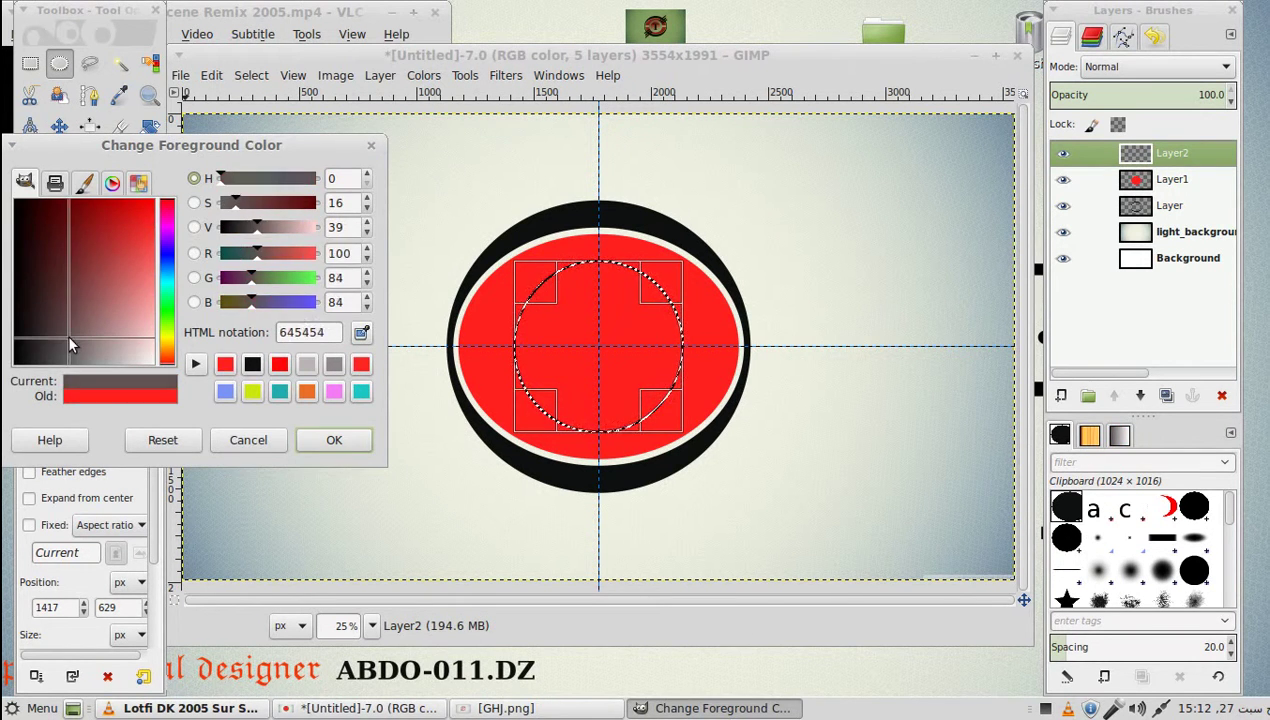
left_click(320, 442)
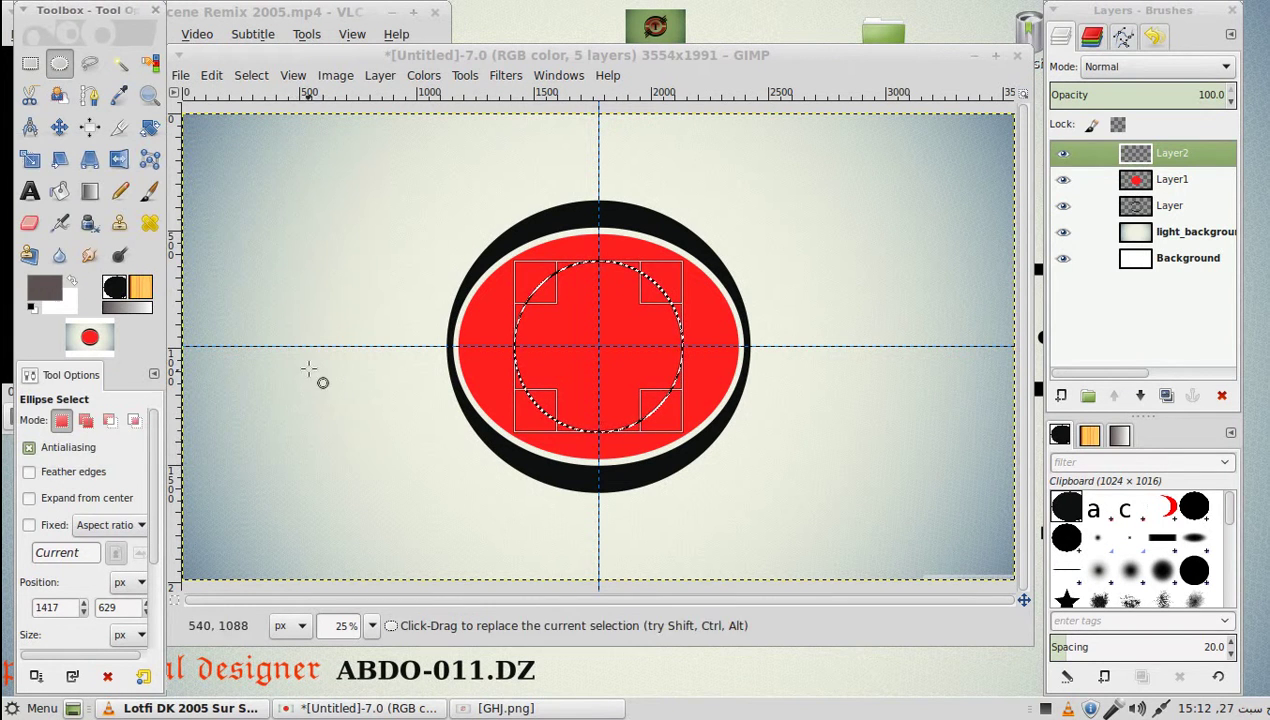
Fill the circle with a diagonal Linear blend using the Untitled black-to-white gradient.
left_click(90, 193)
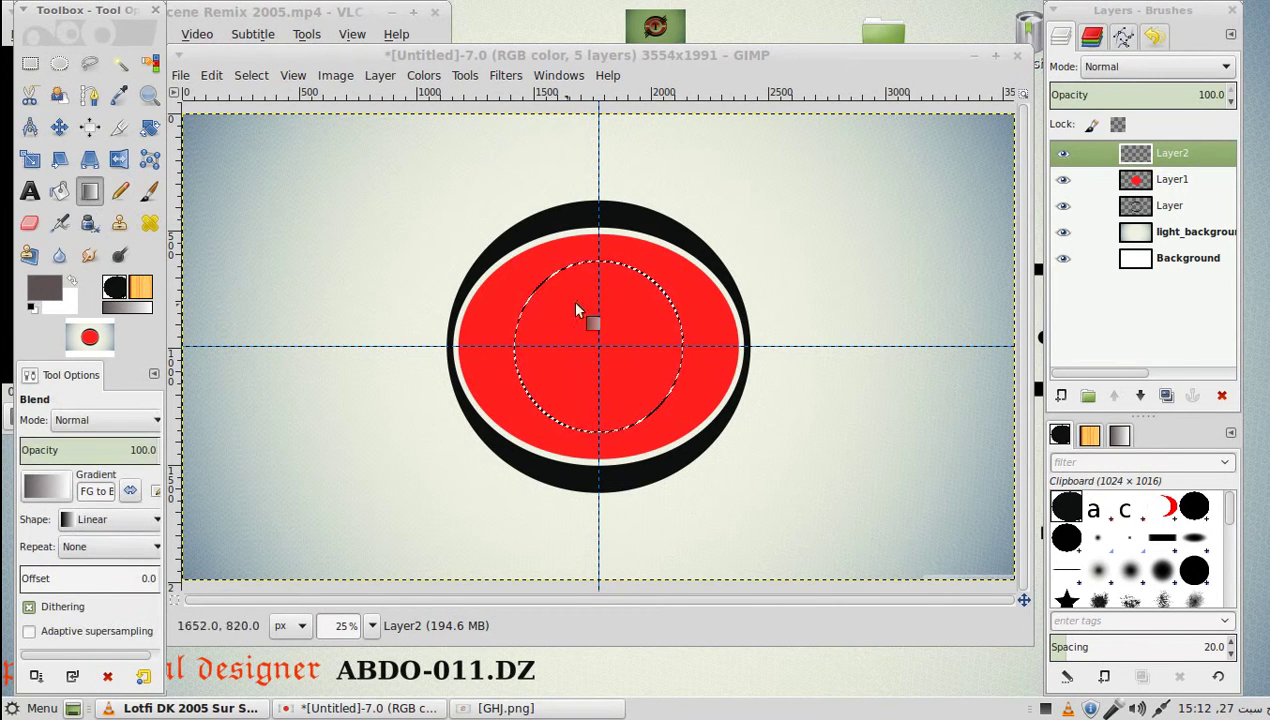
left_click(110, 519)
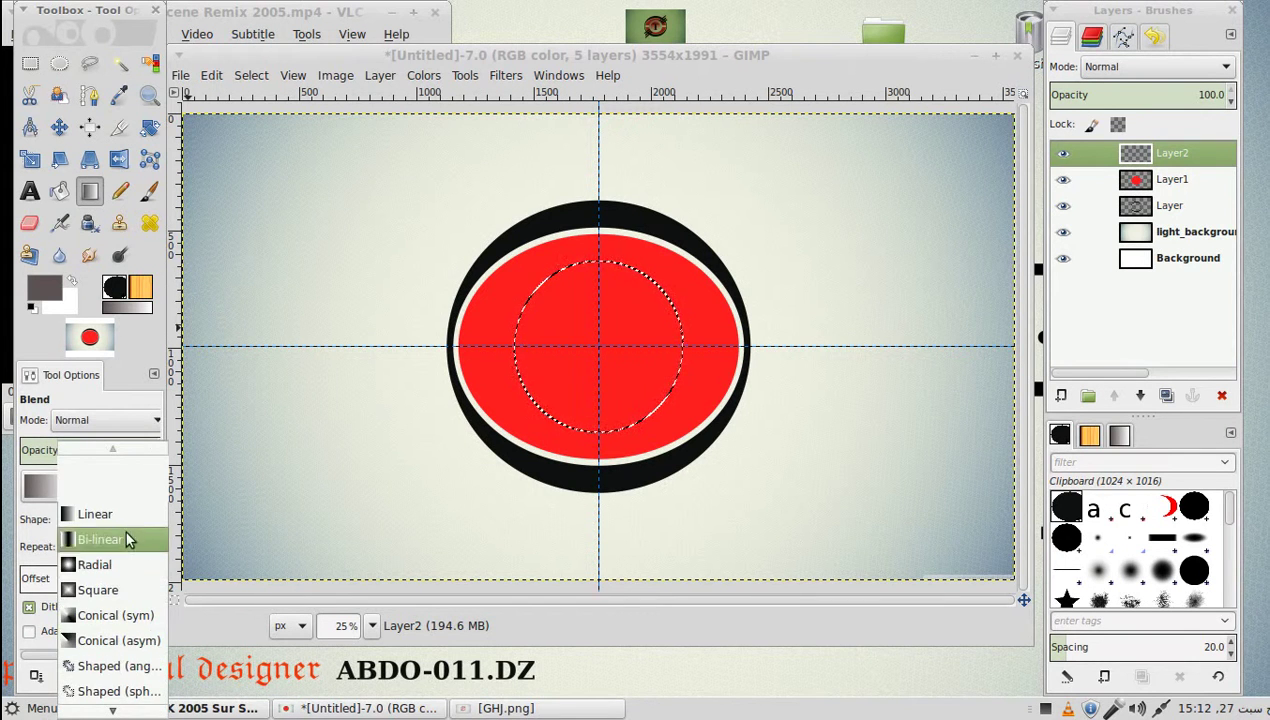
left_click(126, 514)
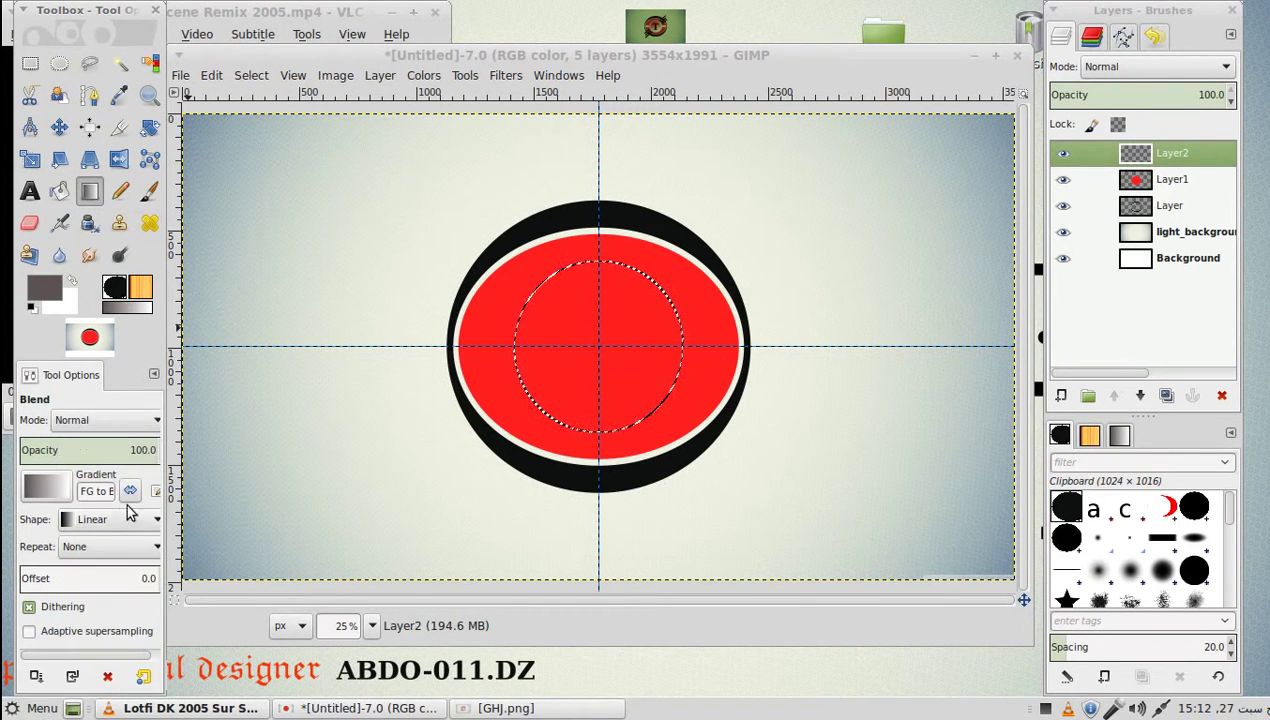
left_click(46, 488)
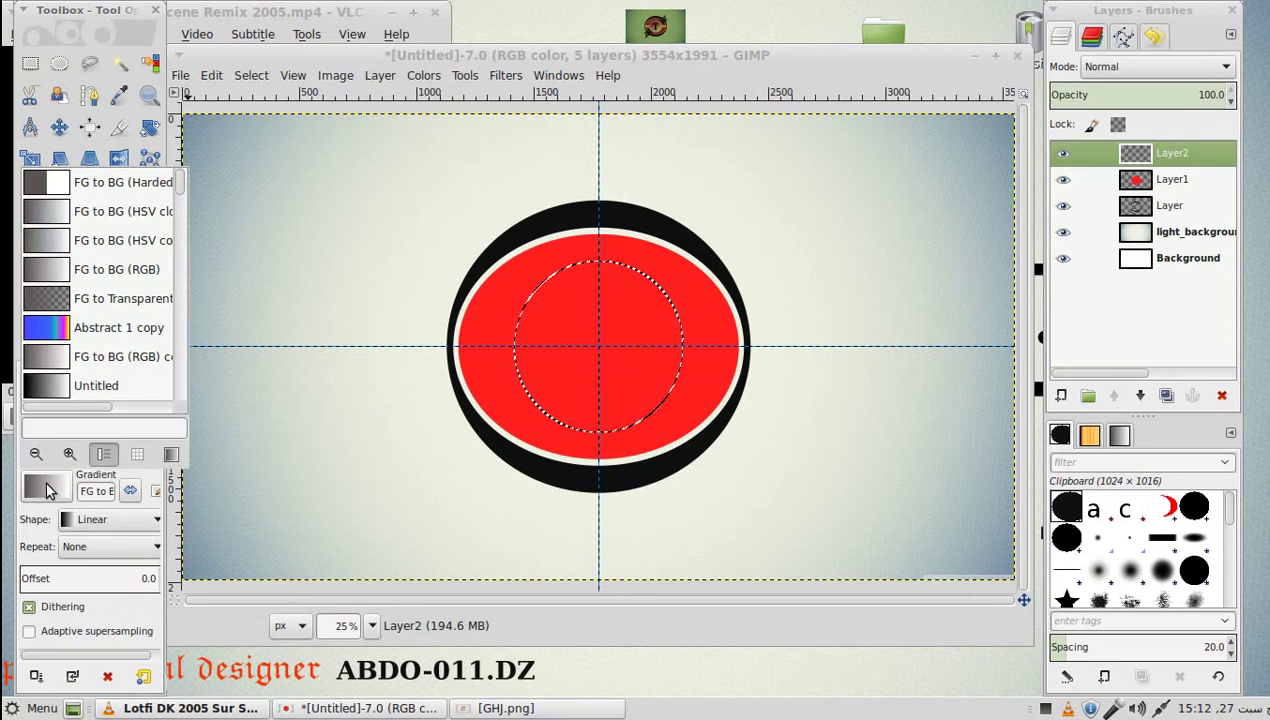
left_click(42, 385)
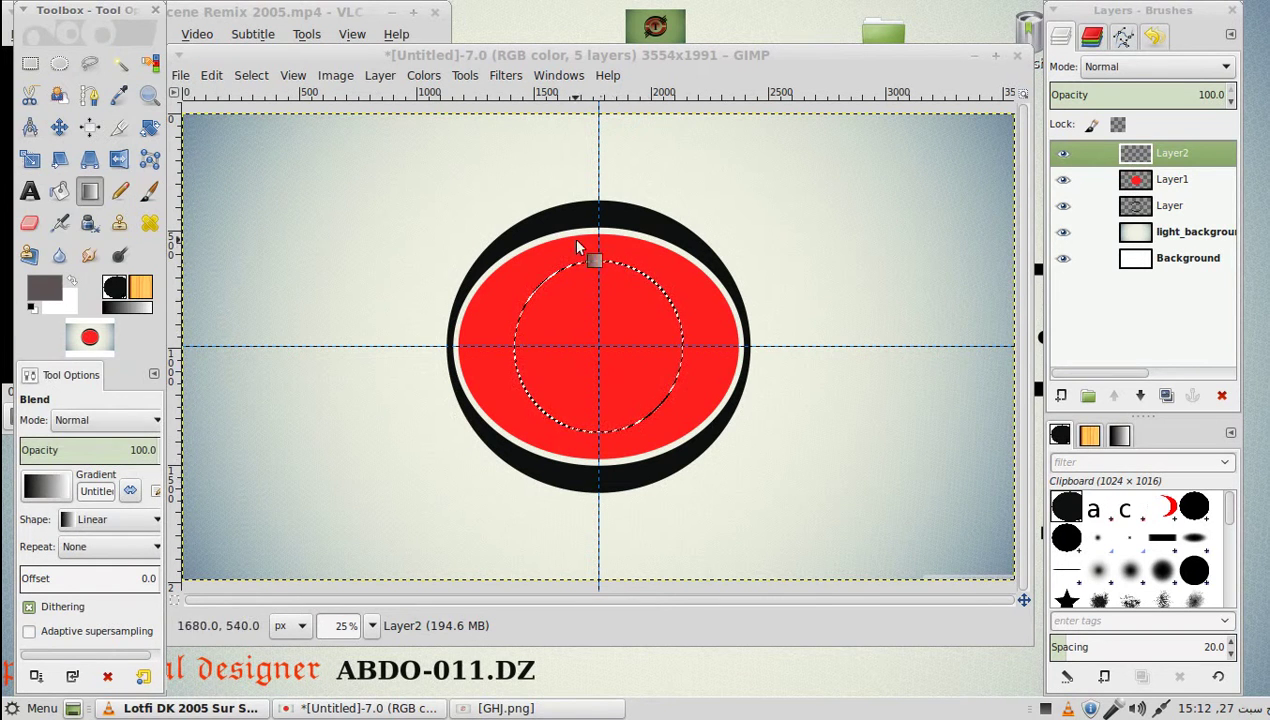
mouse_move(561, 279)
left_mouse_down()
mouse_move(610, 392)
mouse_move(644, 410)
left_mouse_up()
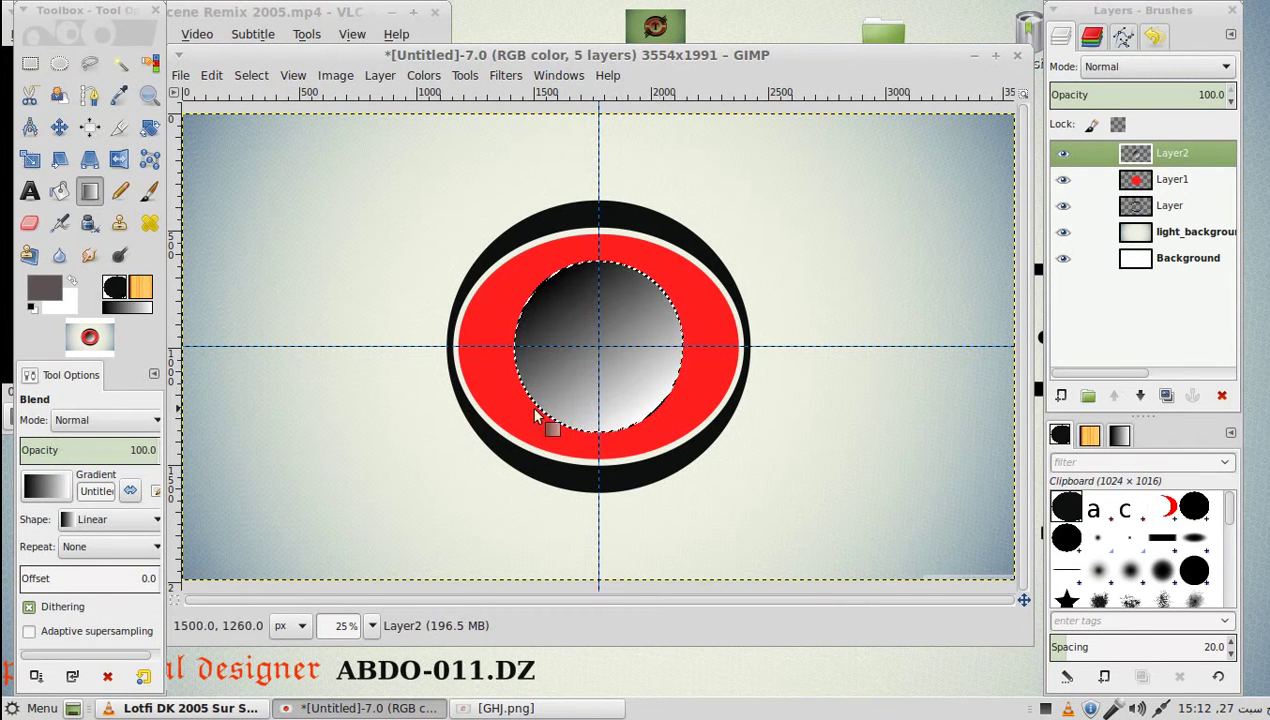
Shrink the circle selection by 30 px, then by a further 25 px.
left_click(254, 77)
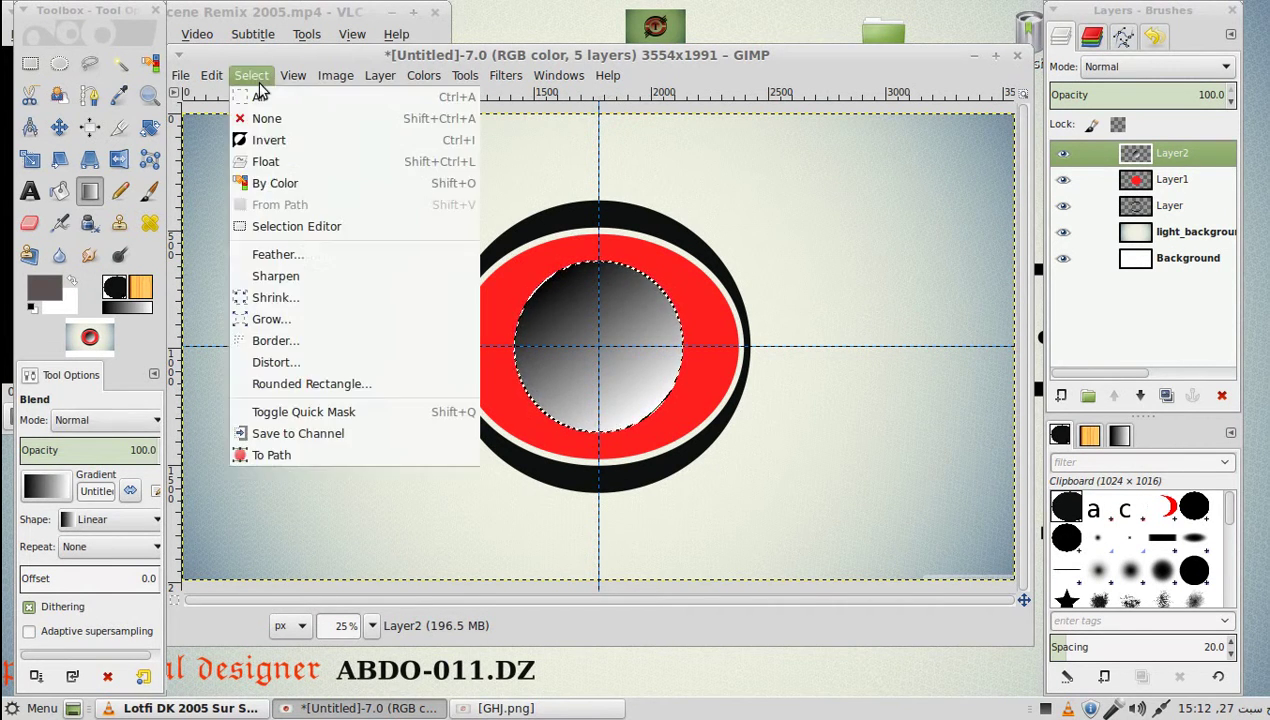
left_click(268, 300)
type("30")
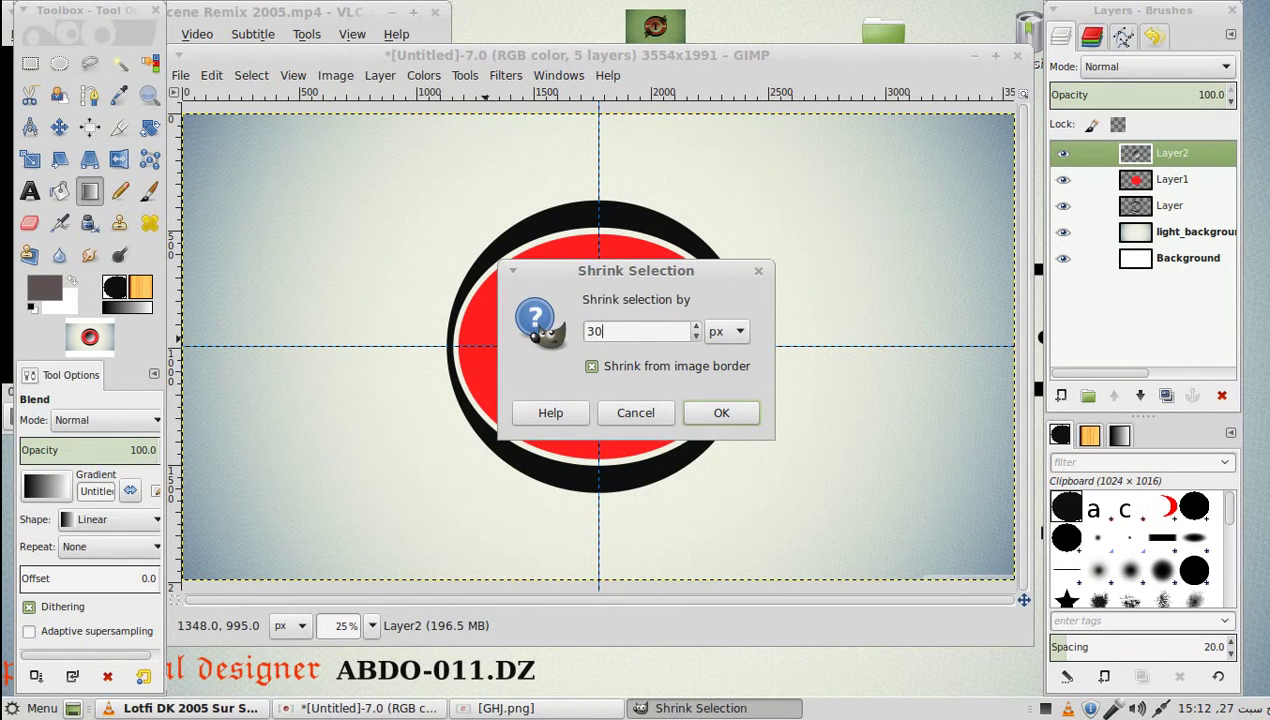
key("Return")
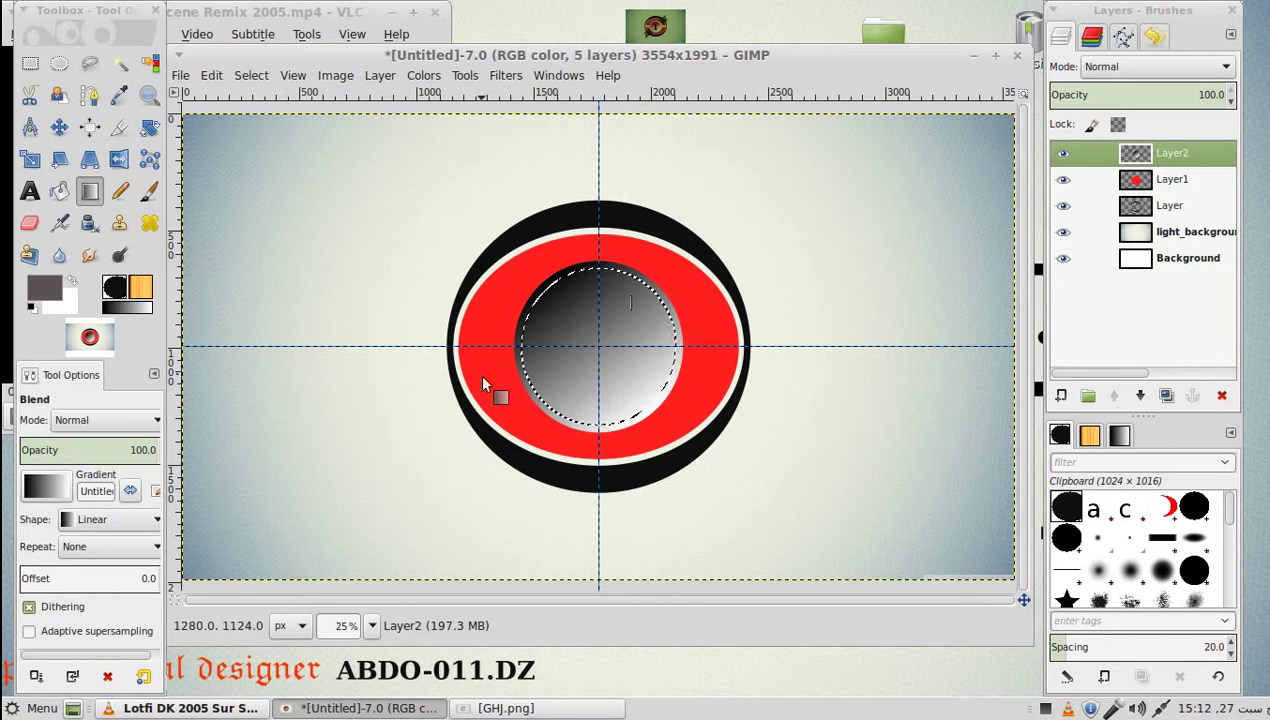
left_click(251, 76)
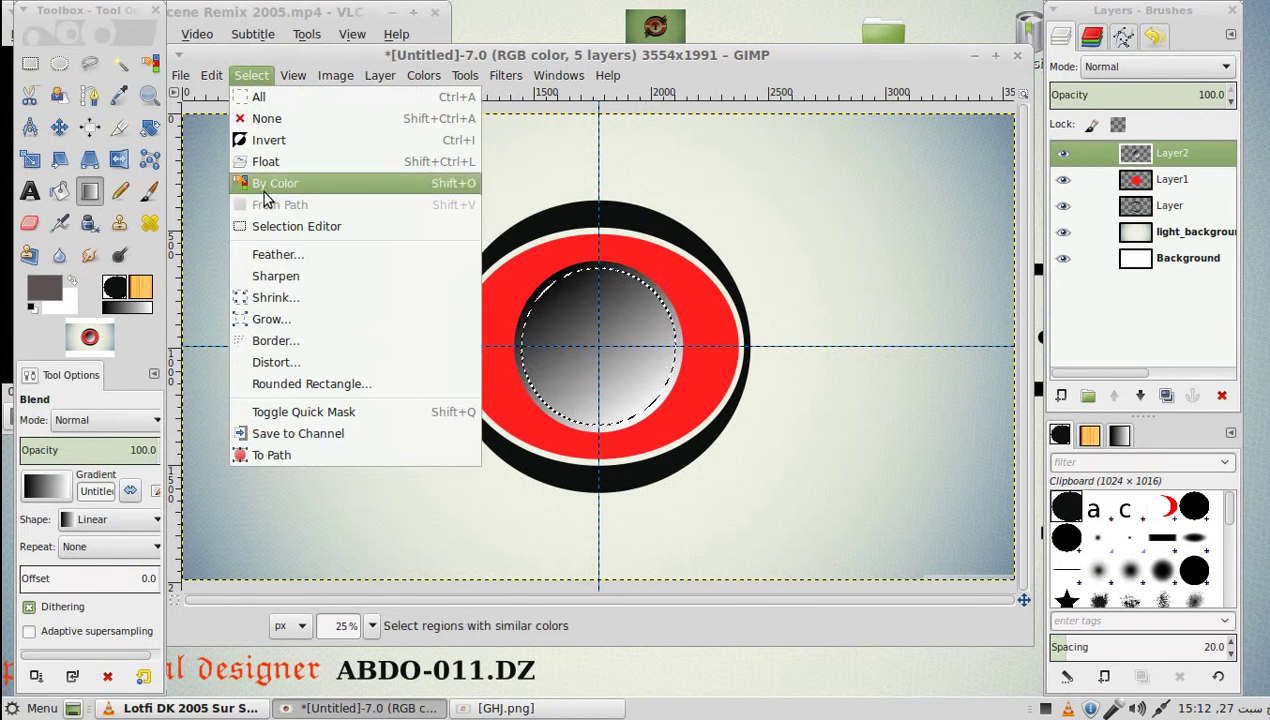
left_click(294, 298)
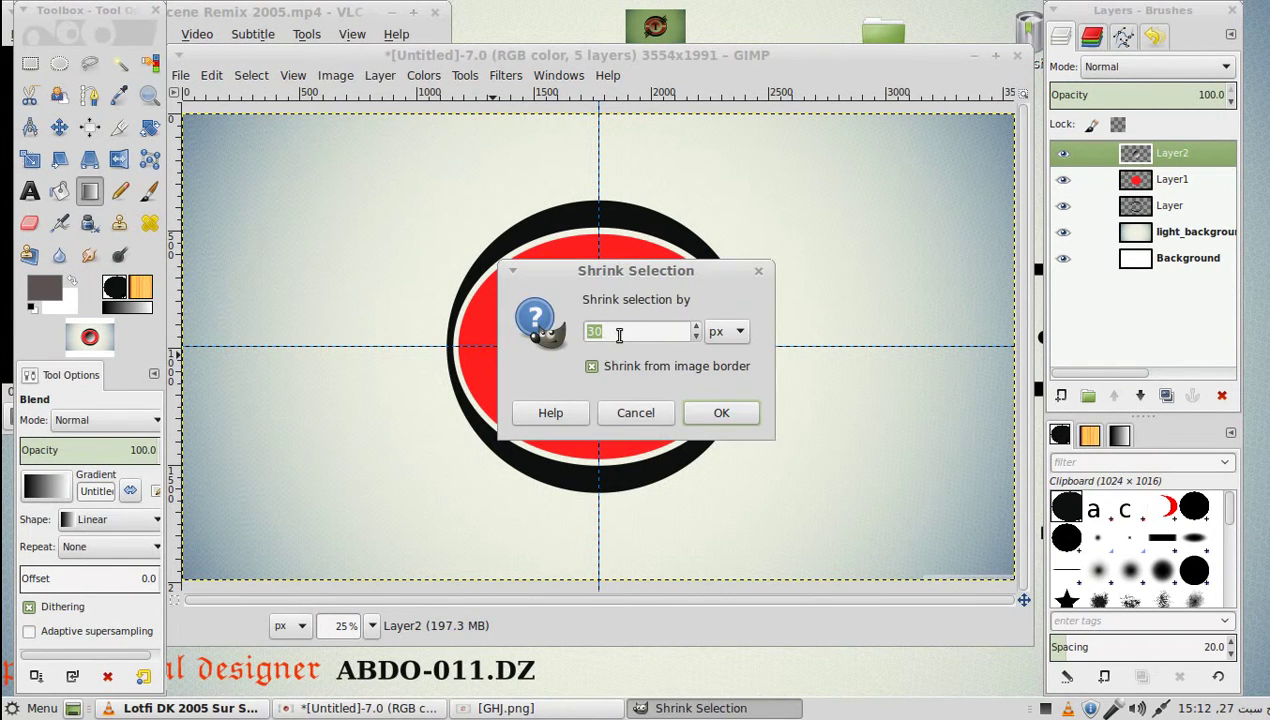
key("Return")
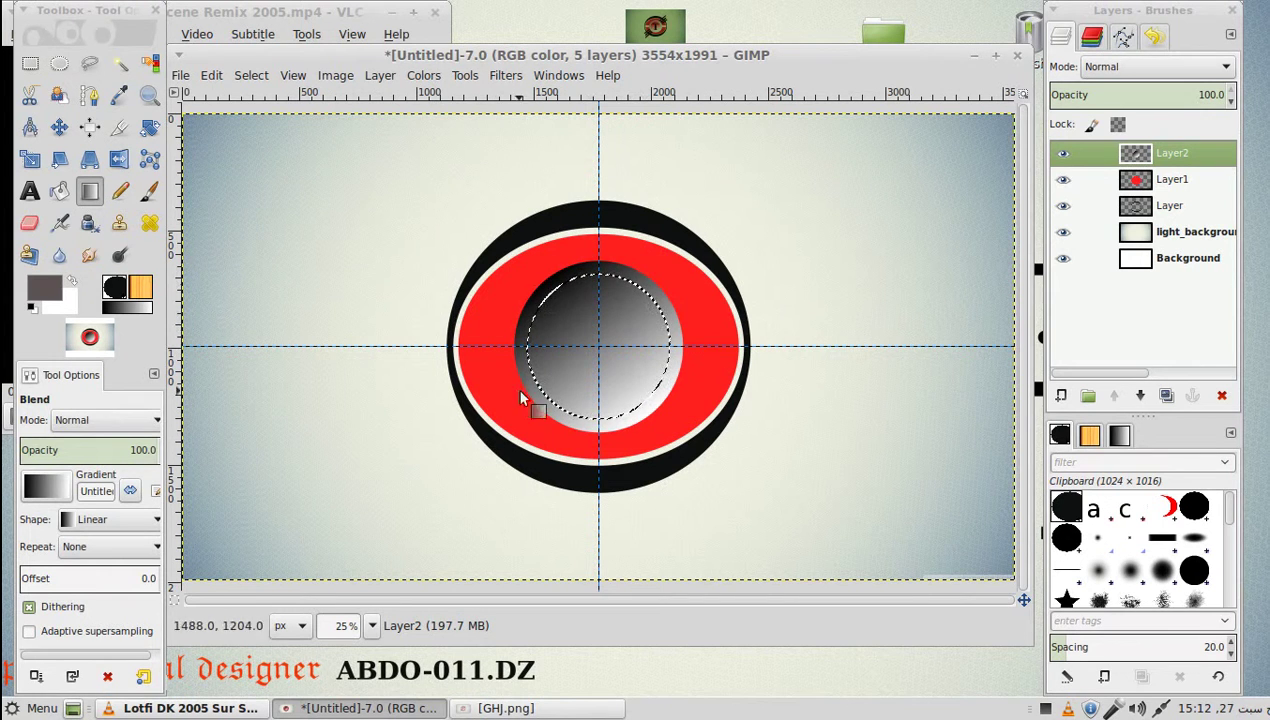
Fill the inset circle with a diagonal gradient from grey 8e8484, then reopen Shrink Selection.
left_click(50, 295)
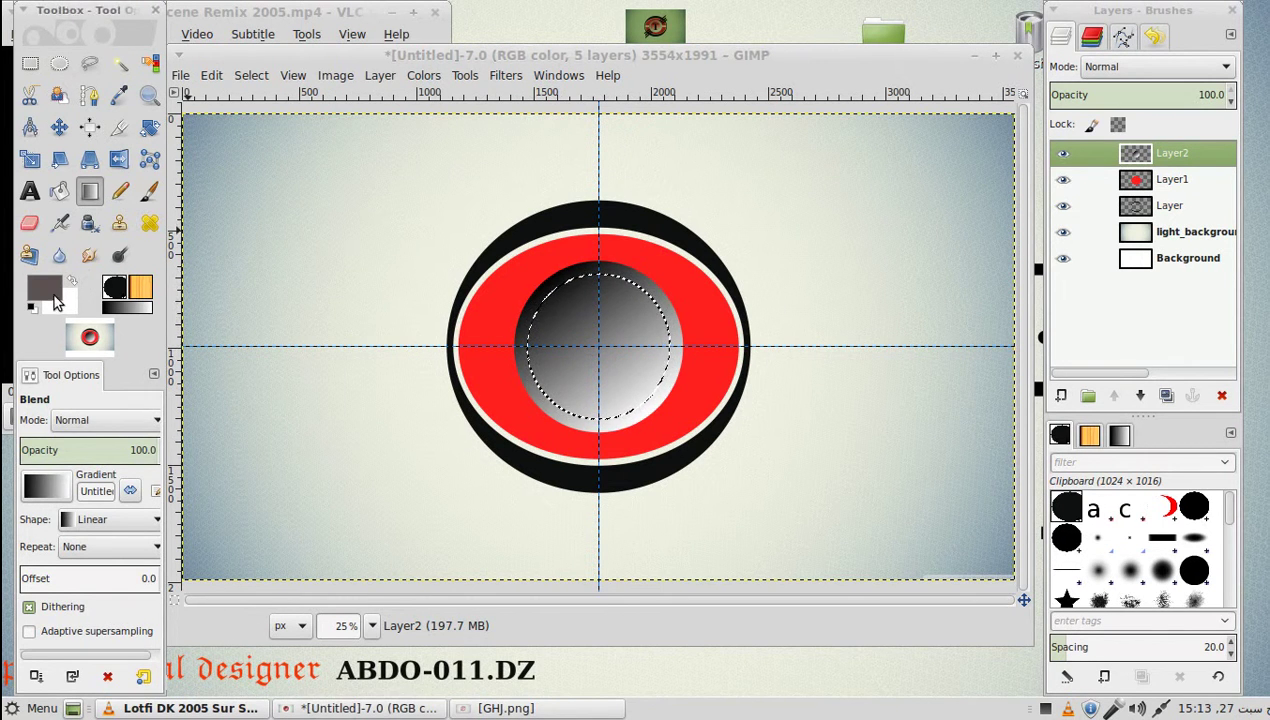
left_click_drag(74, 350, 91, 356)
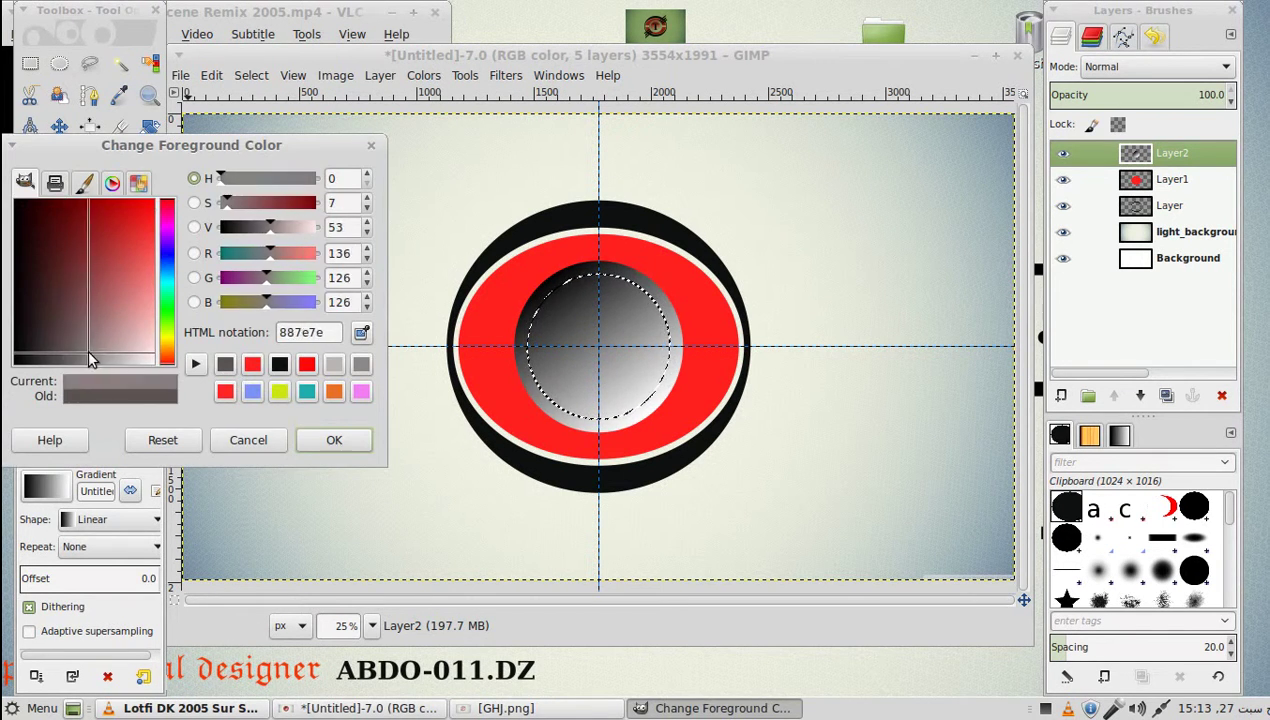
left_click(326, 436)
left_click_drag(565, 283, 612, 370)
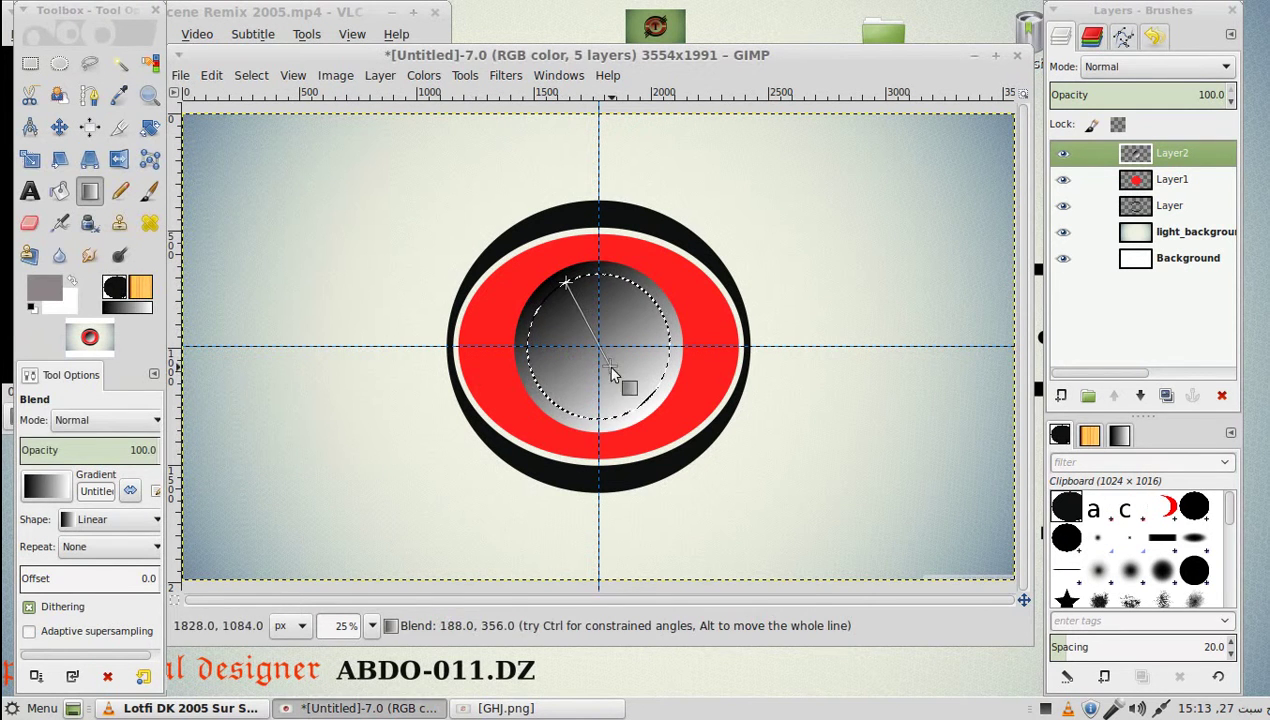
left_click_drag(635, 413, 633, 411)
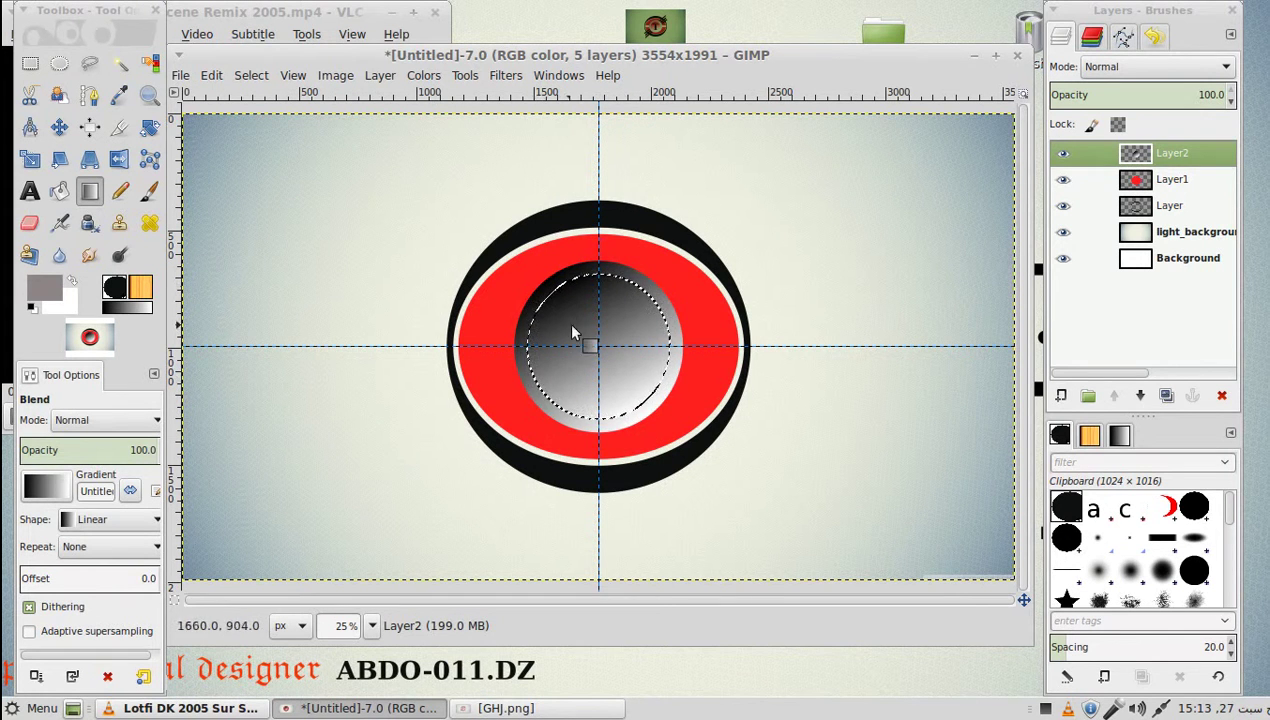
left_click(253, 76)
left_click(268, 291)
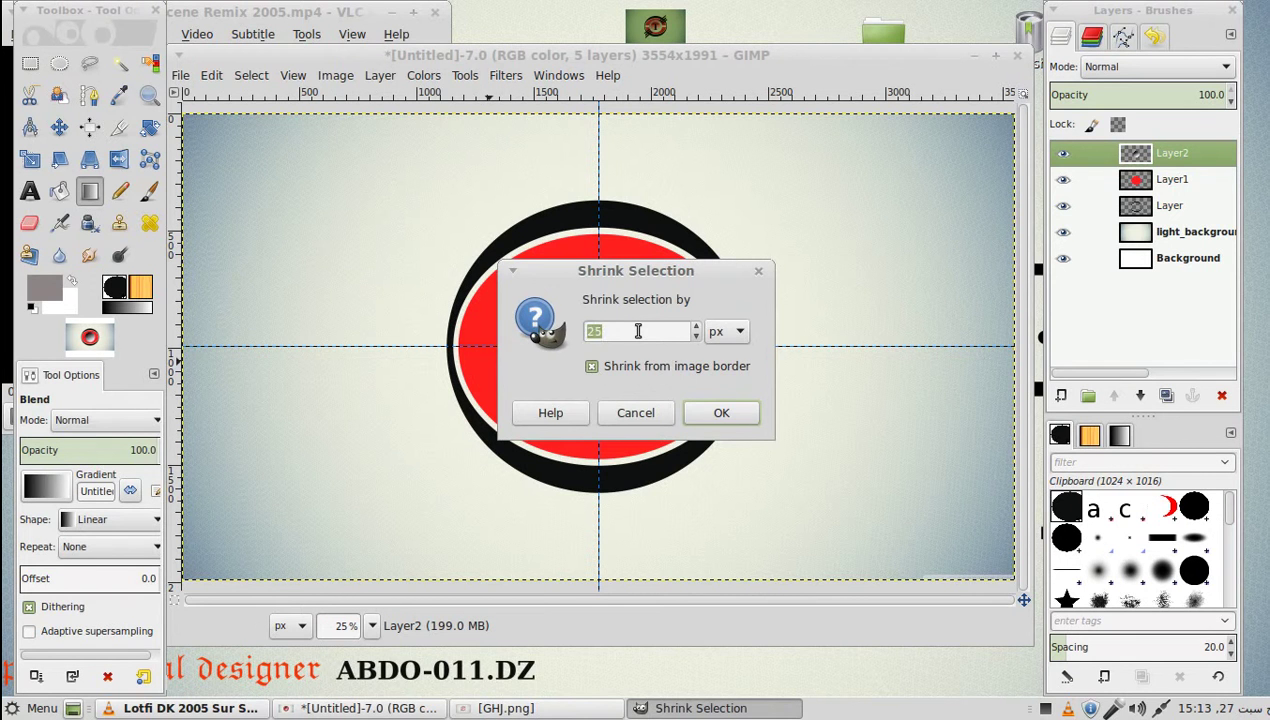
Shrink the selection by 25 px twice more and cut the centre out of the gradient disc.
key("Return")
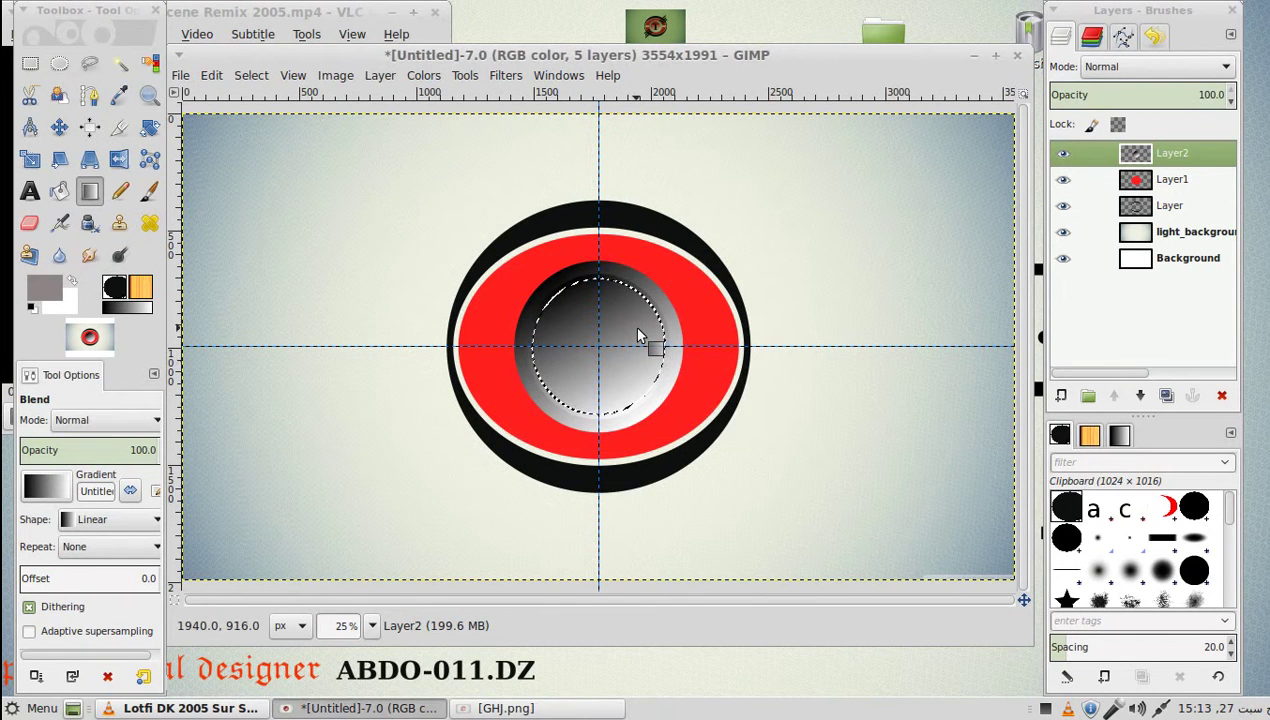
left_click(251, 75)
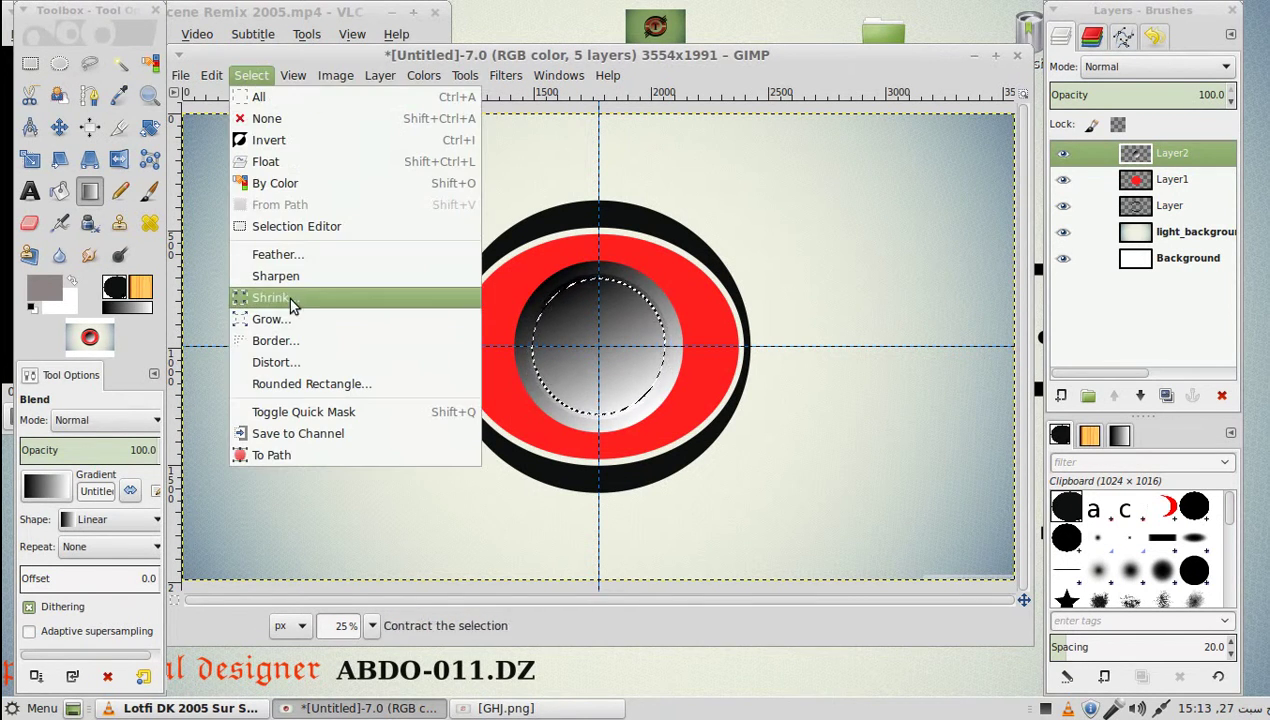
left_click(288, 297)
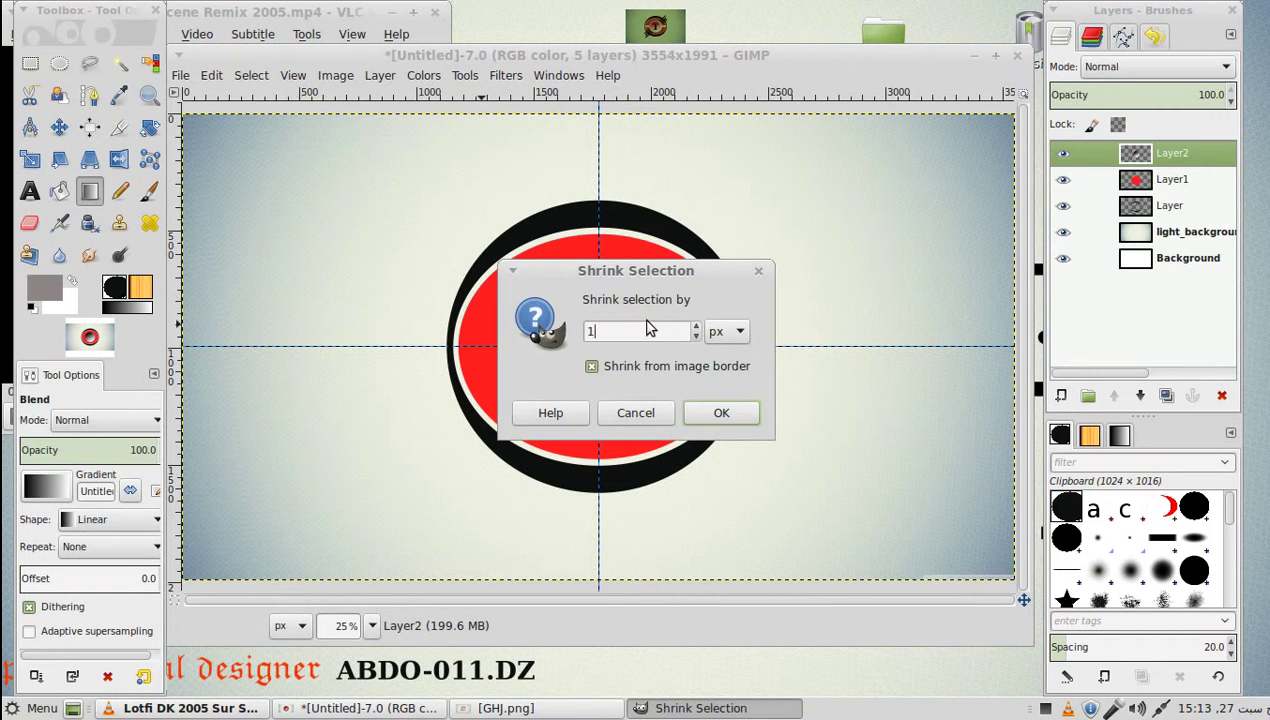
left_click(720, 411)
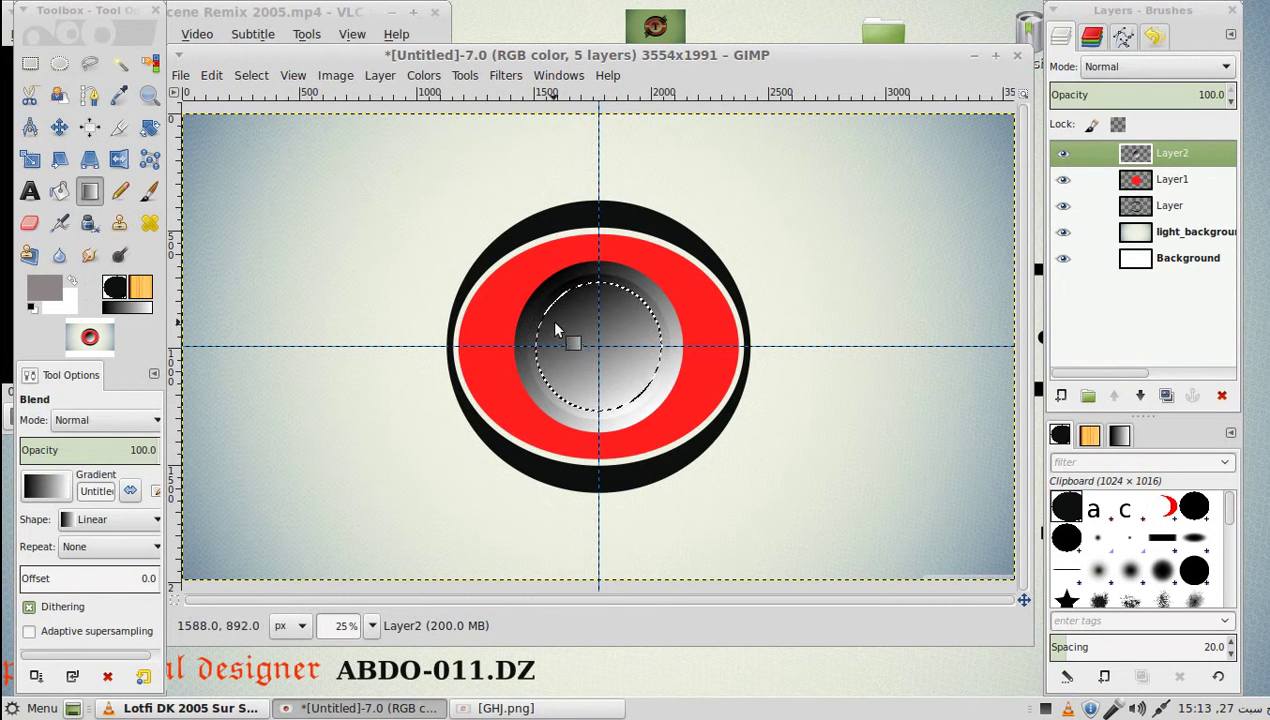
right_click(578, 340)
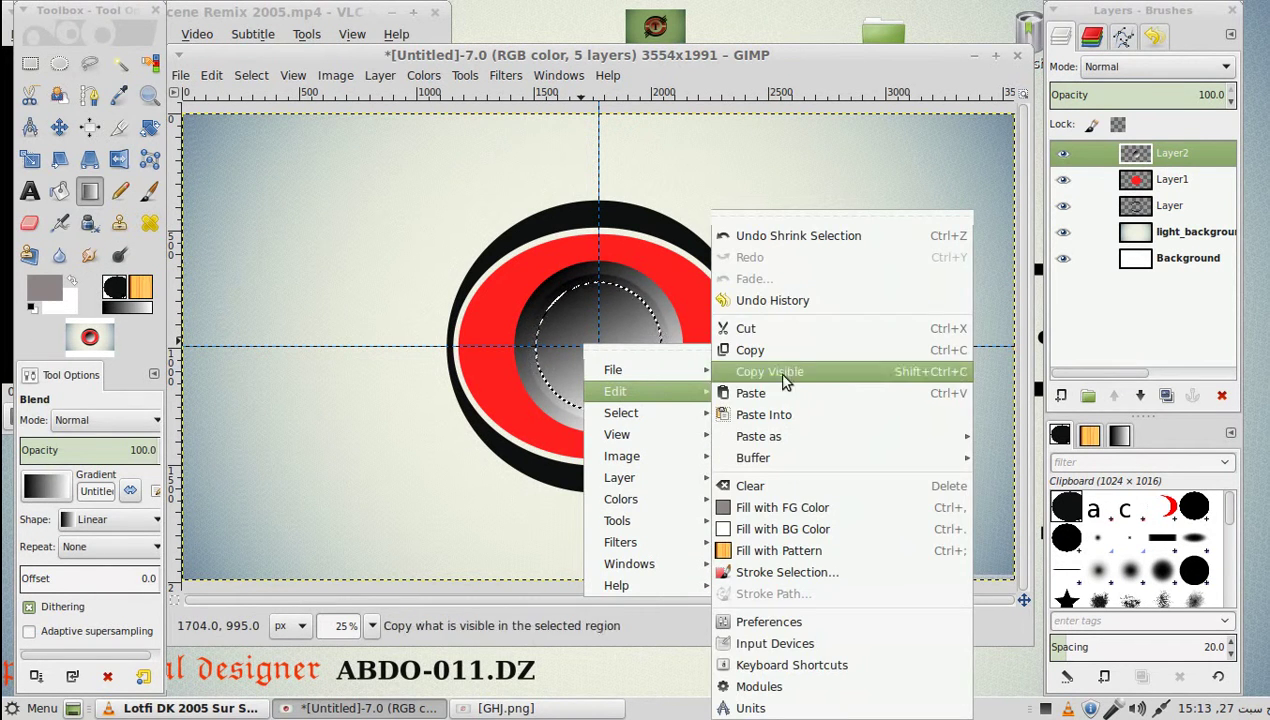
left_click(787, 328)
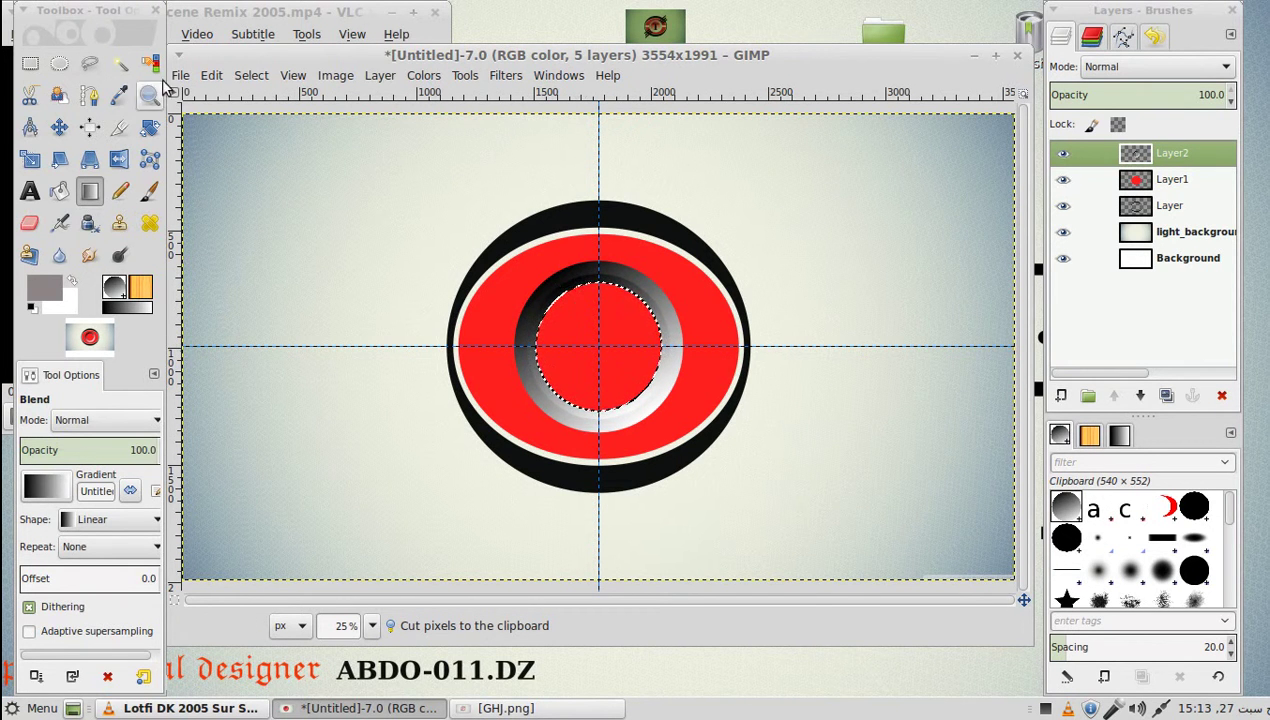
Set the foreground colour to red ff0808.
left_click(45, 293)
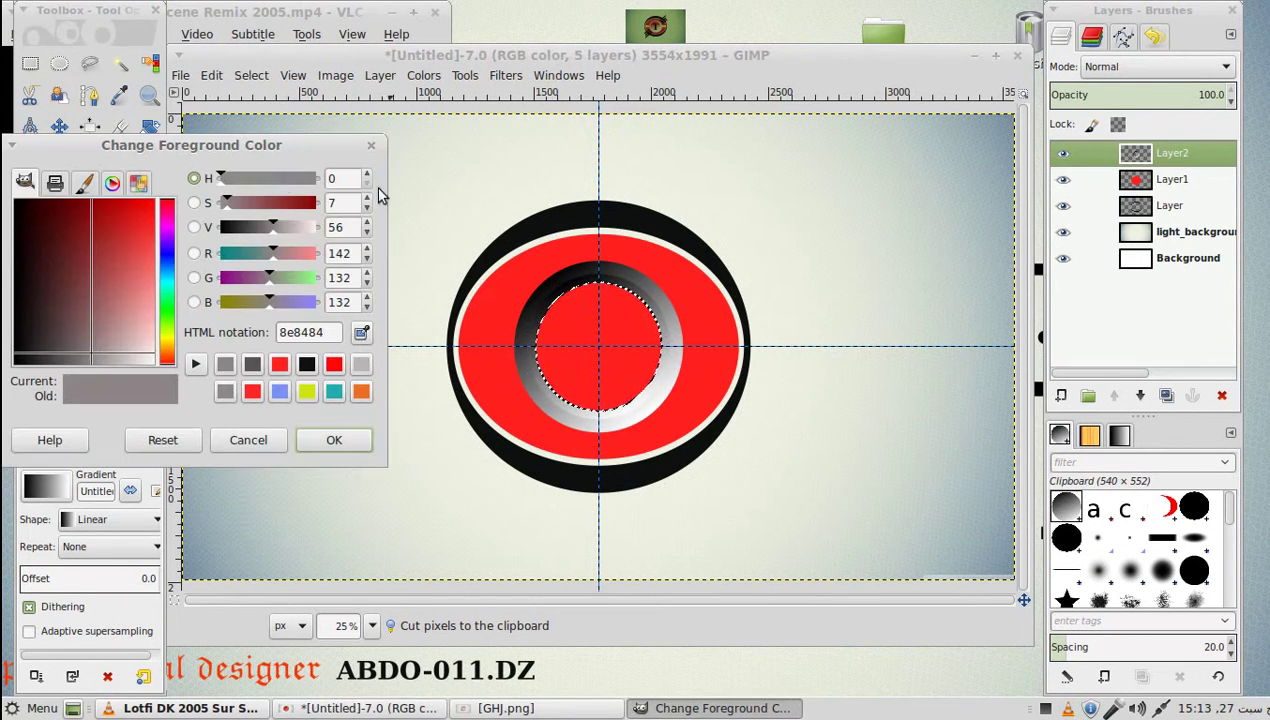
left_click(334, 364)
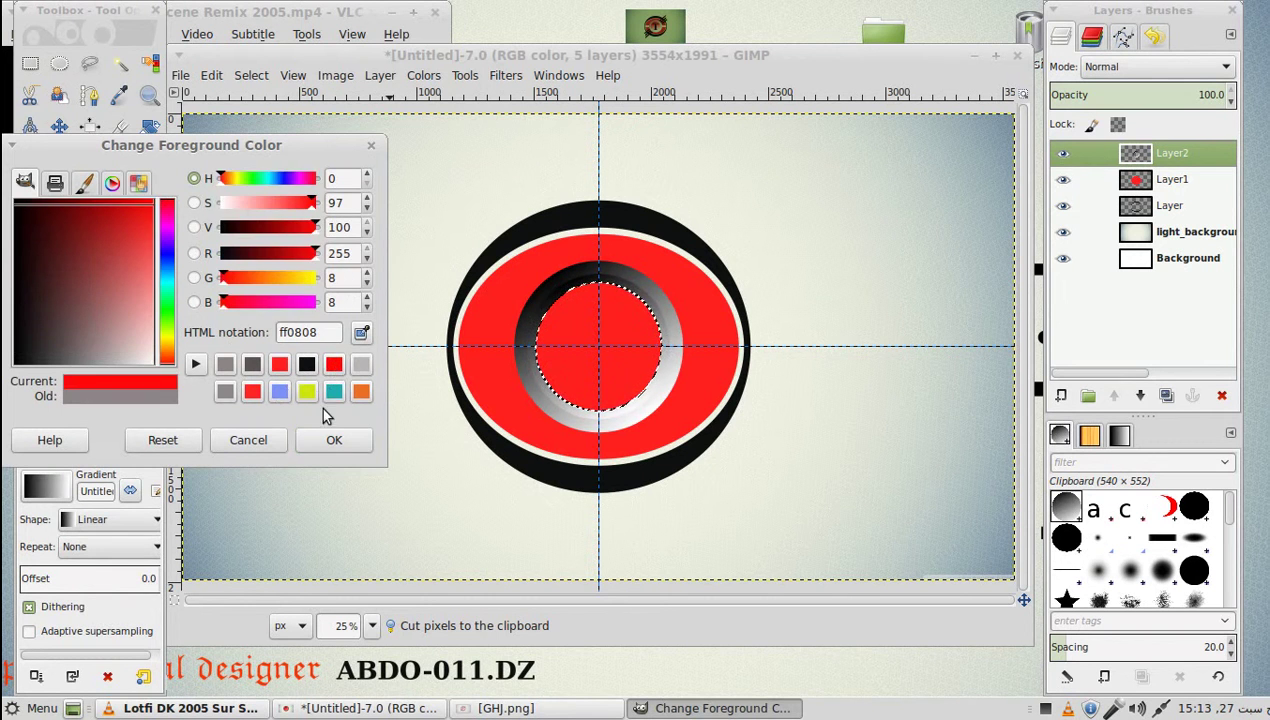
left_click(334, 440)
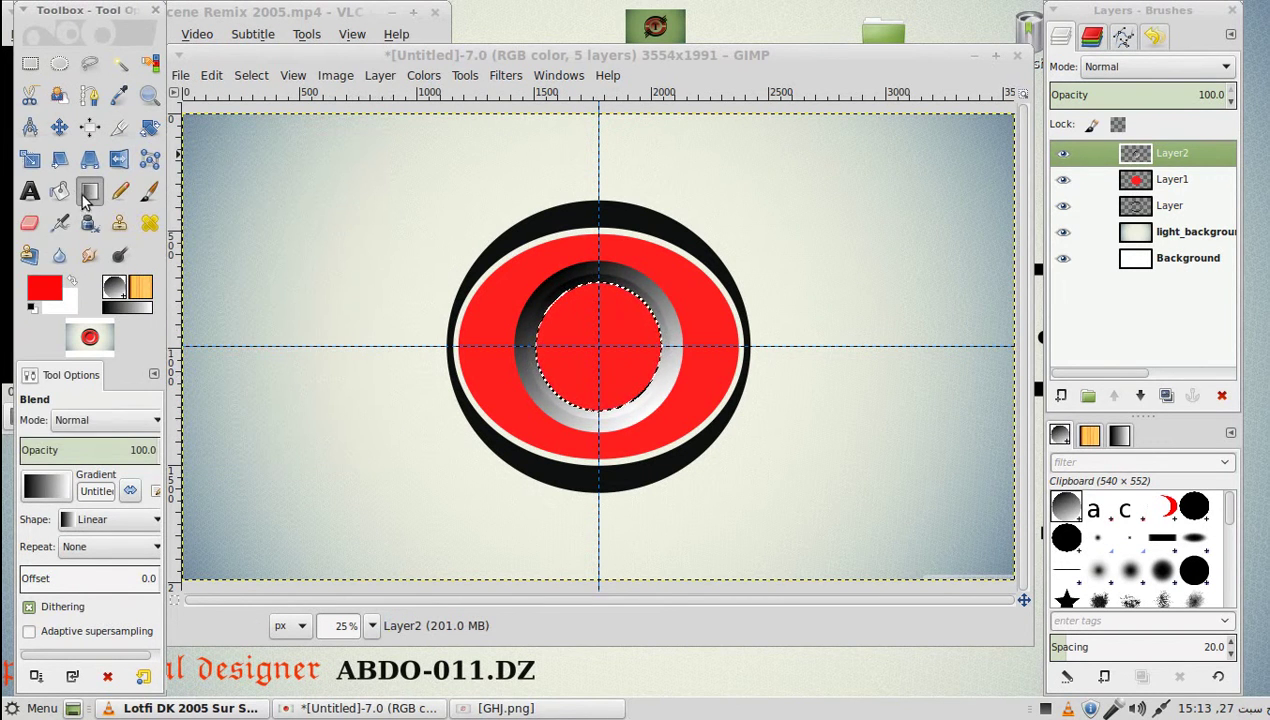
Fill the inner disc with a red (ff2121) to white FG to BG (RGB) gradient.
left_click_drag(565, 290, 632, 403)
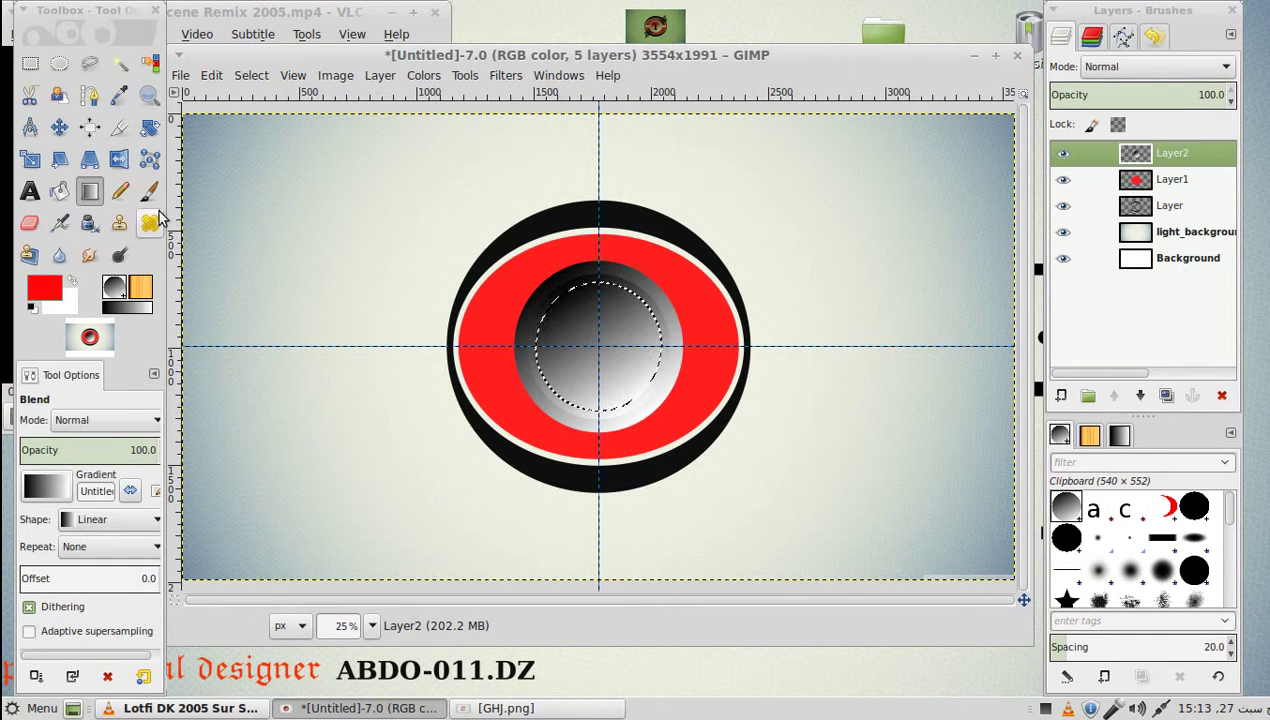
left_click(43, 290)
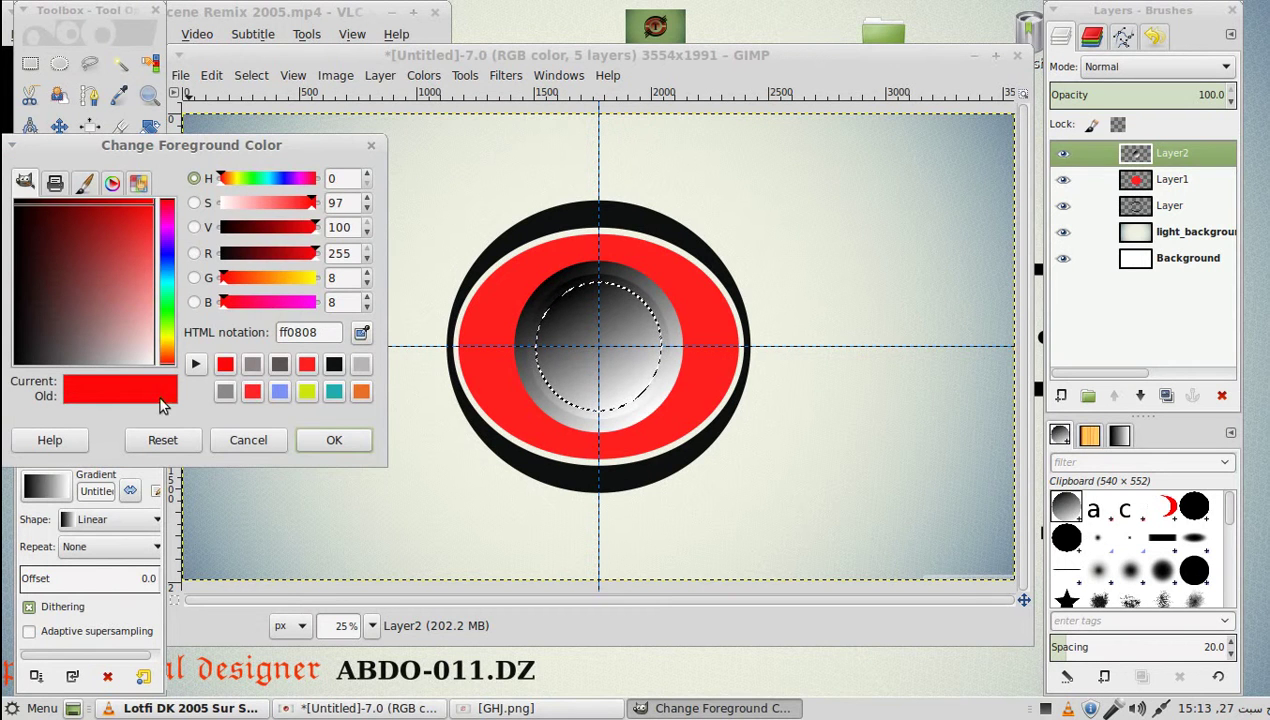
left_click(307, 364)
left_click(334, 440)
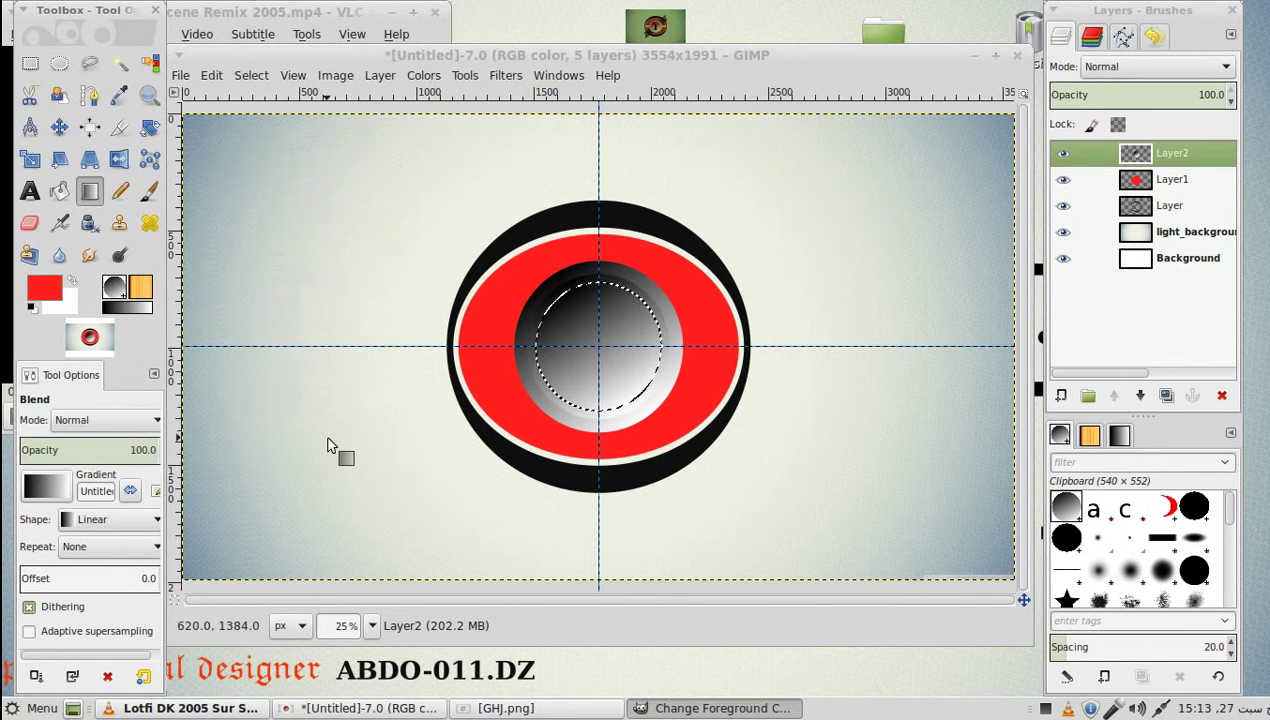
left_click(40, 486)
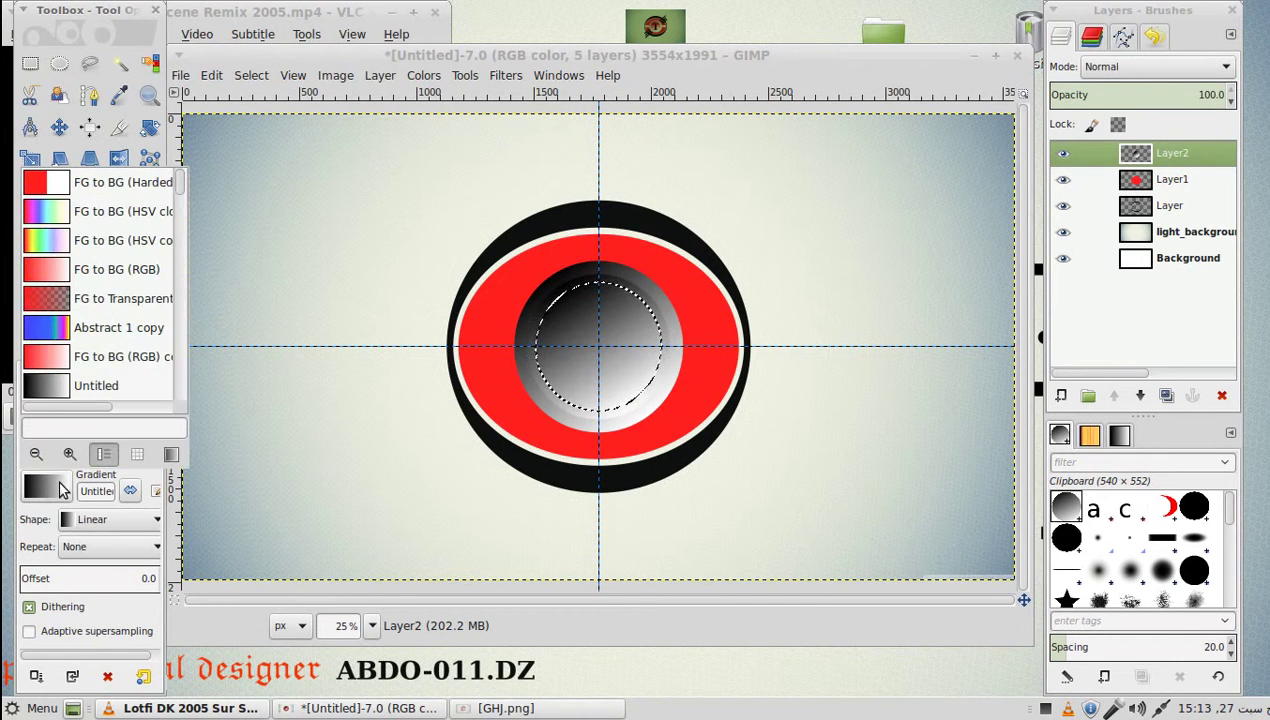
left_click(43, 270)
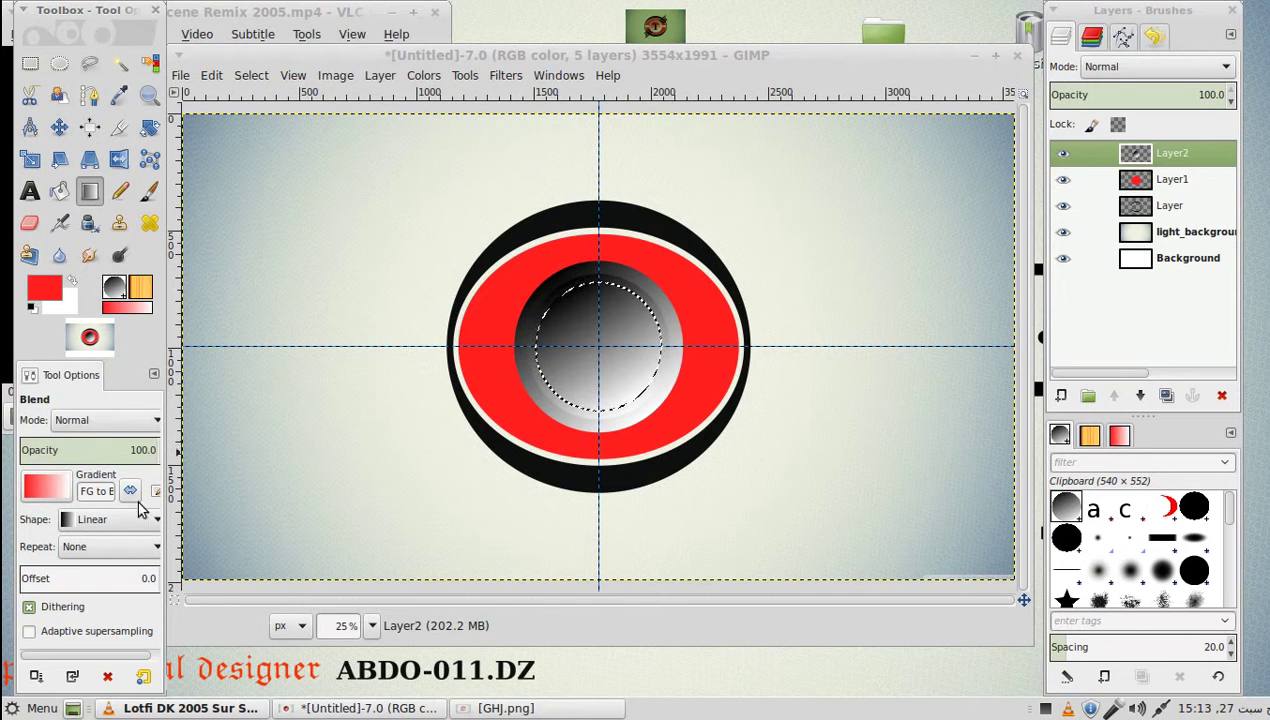
left_click_drag(561, 296, 648, 414)
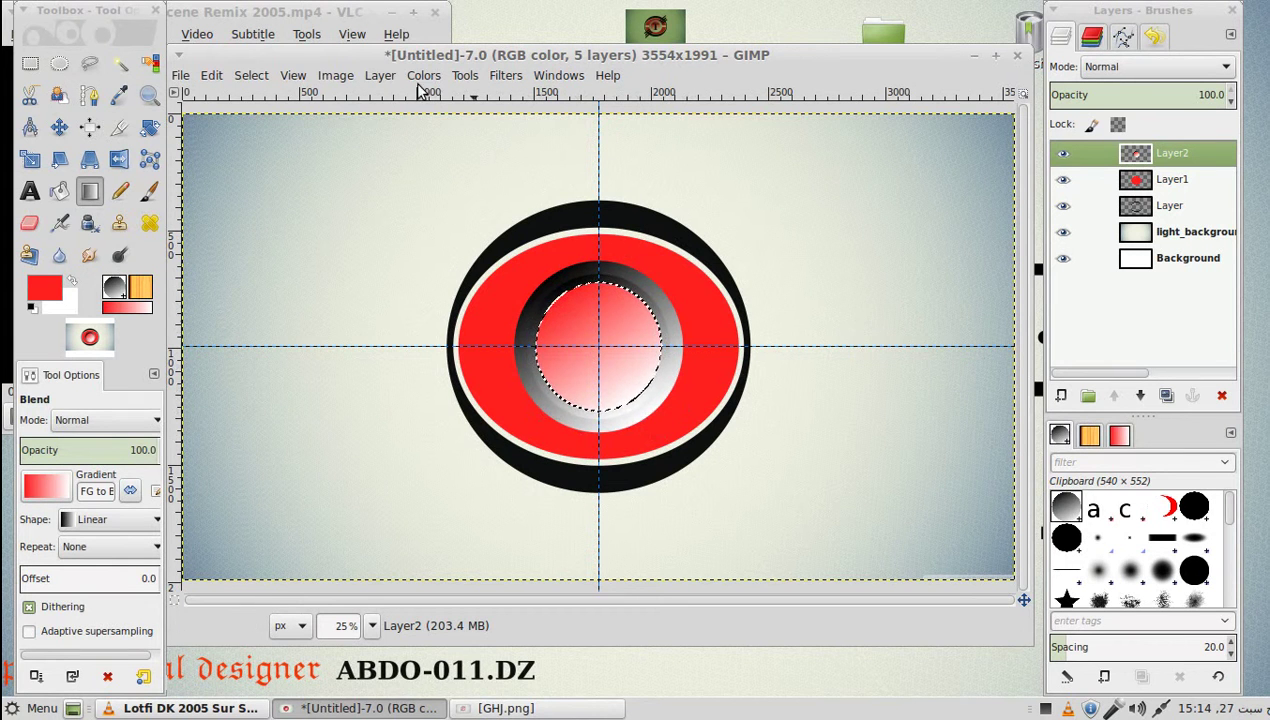
Remove the selection and briefly compare against the GHJ.png reference logo.
left_click(251, 75)
left_click(268, 121)
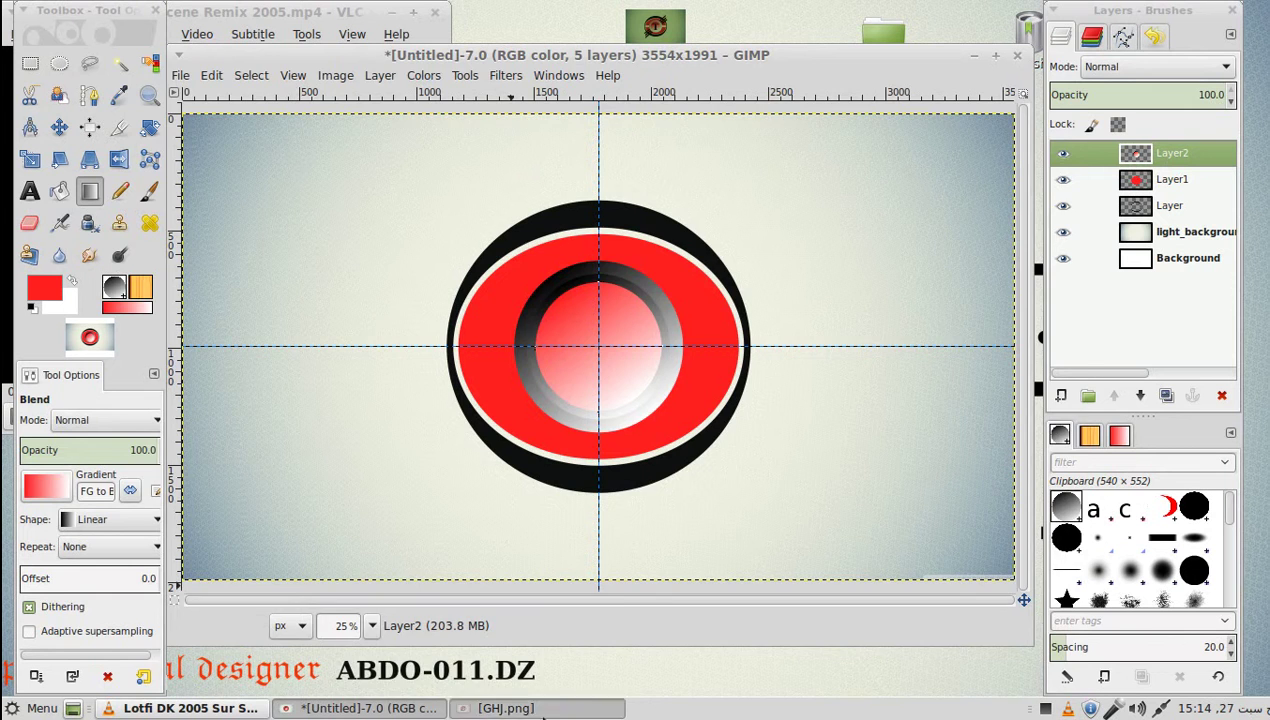
left_click(505, 708)
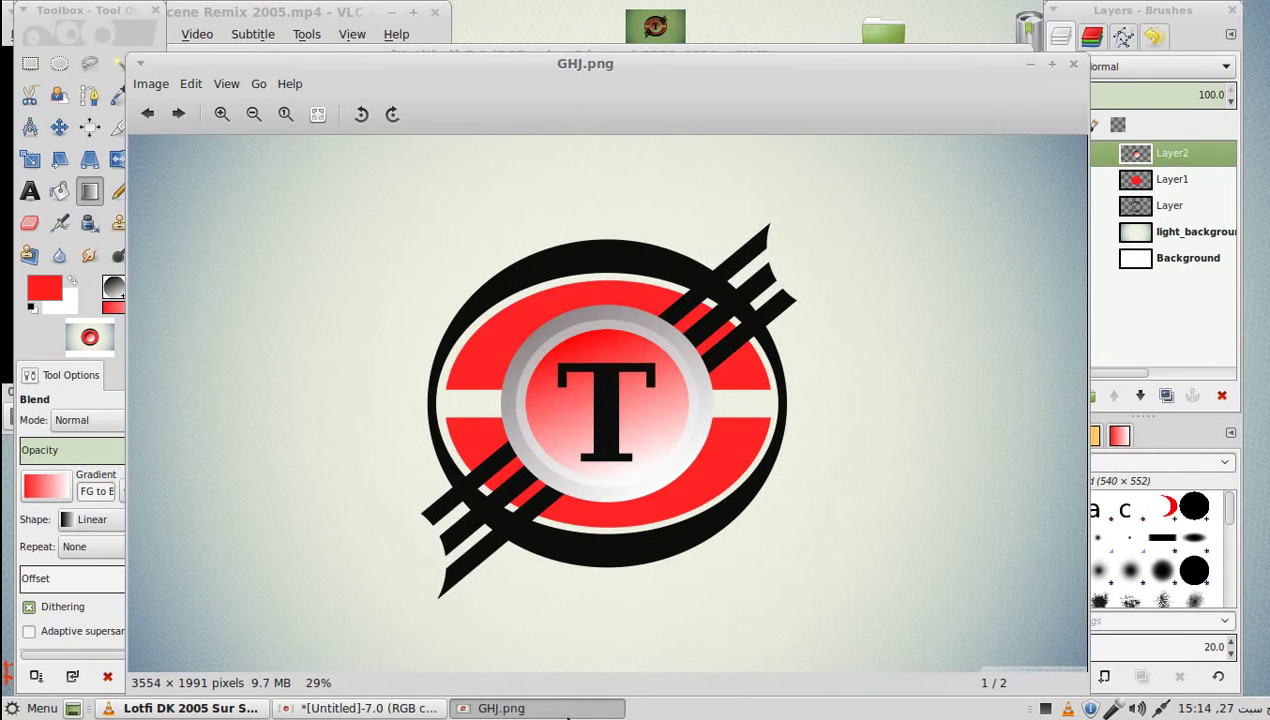
left_click(505, 708)
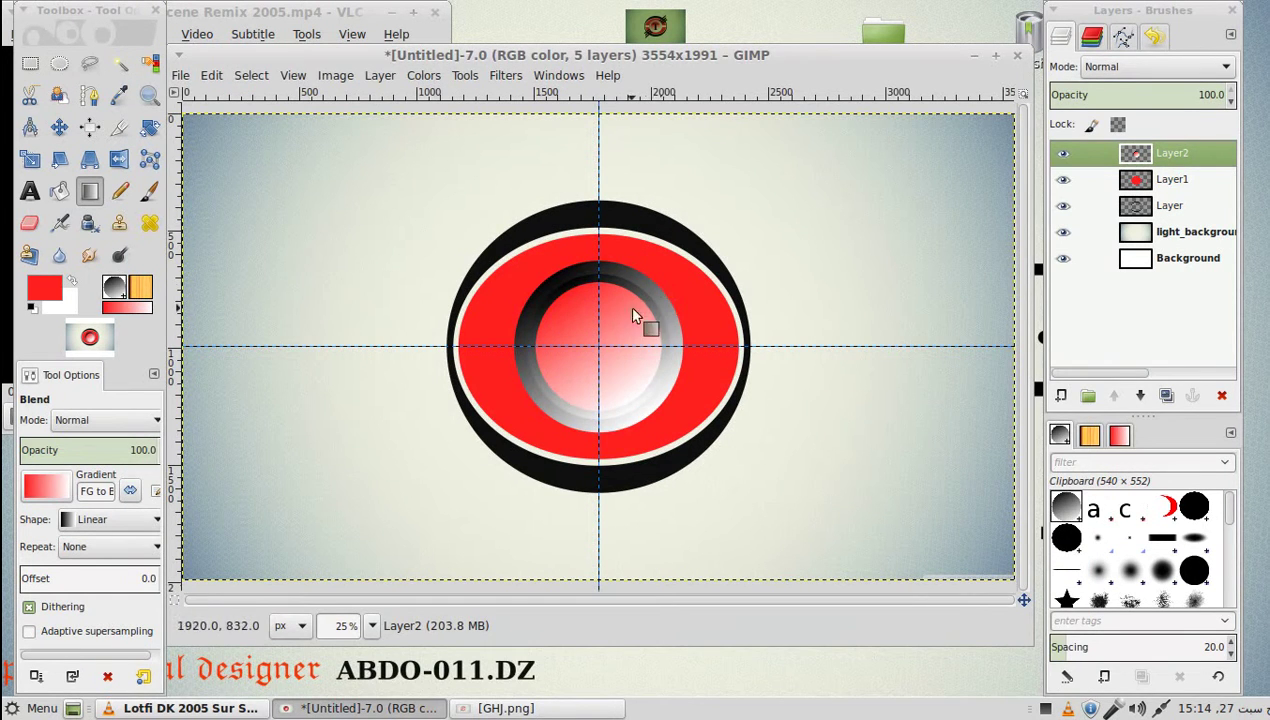
Add a Serif Bold size 500 text box on the disc containing the letter T.
left_click(30, 193)
type("S")
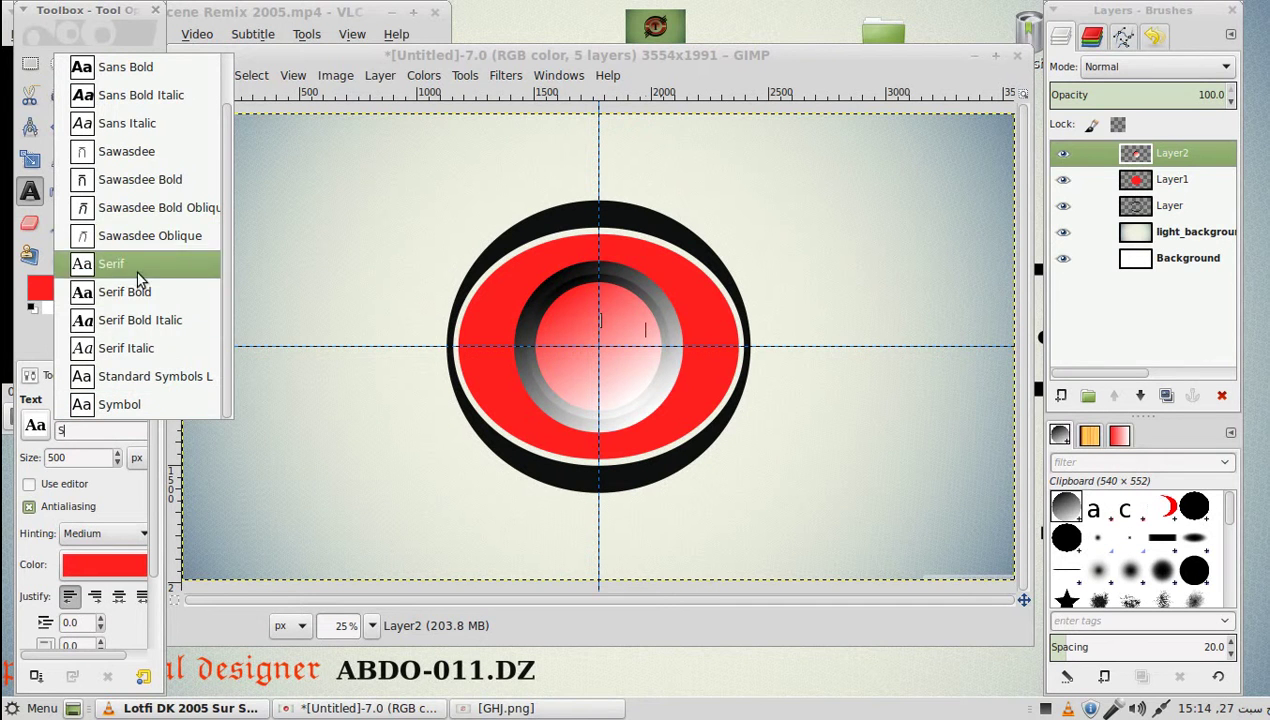
left_click(157, 292)
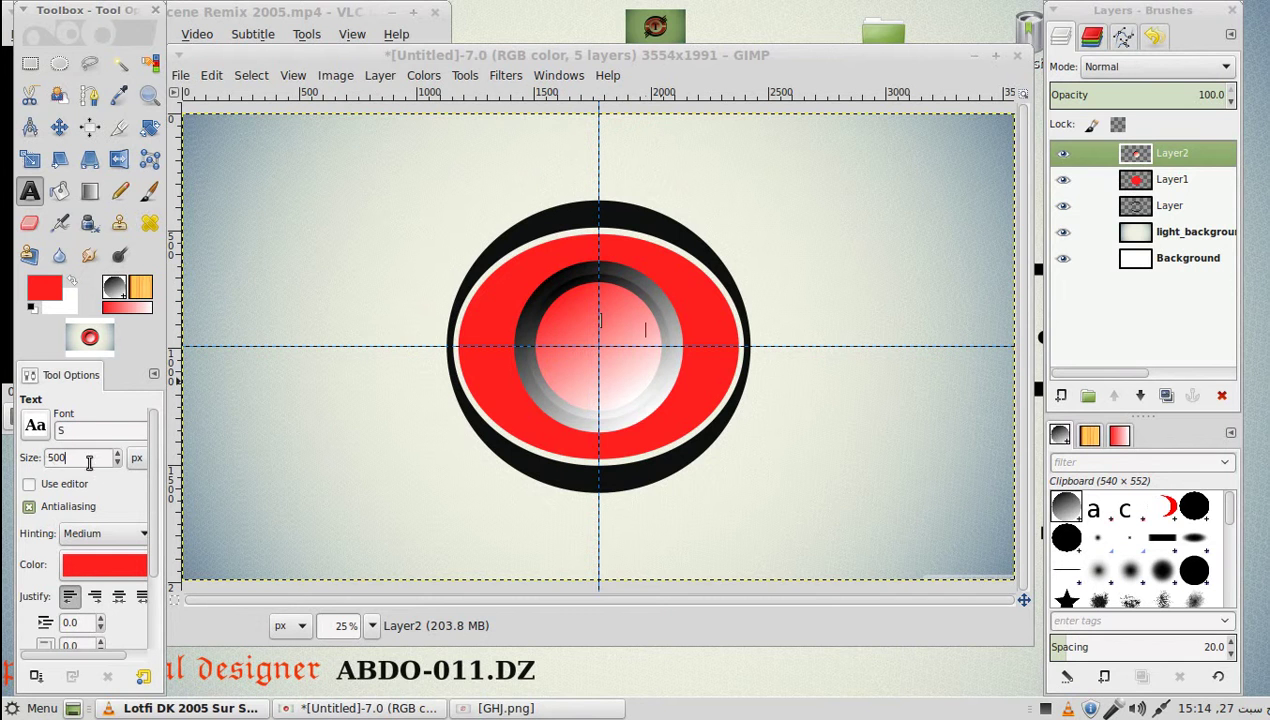
left_click_drag(546, 305, 678, 422)
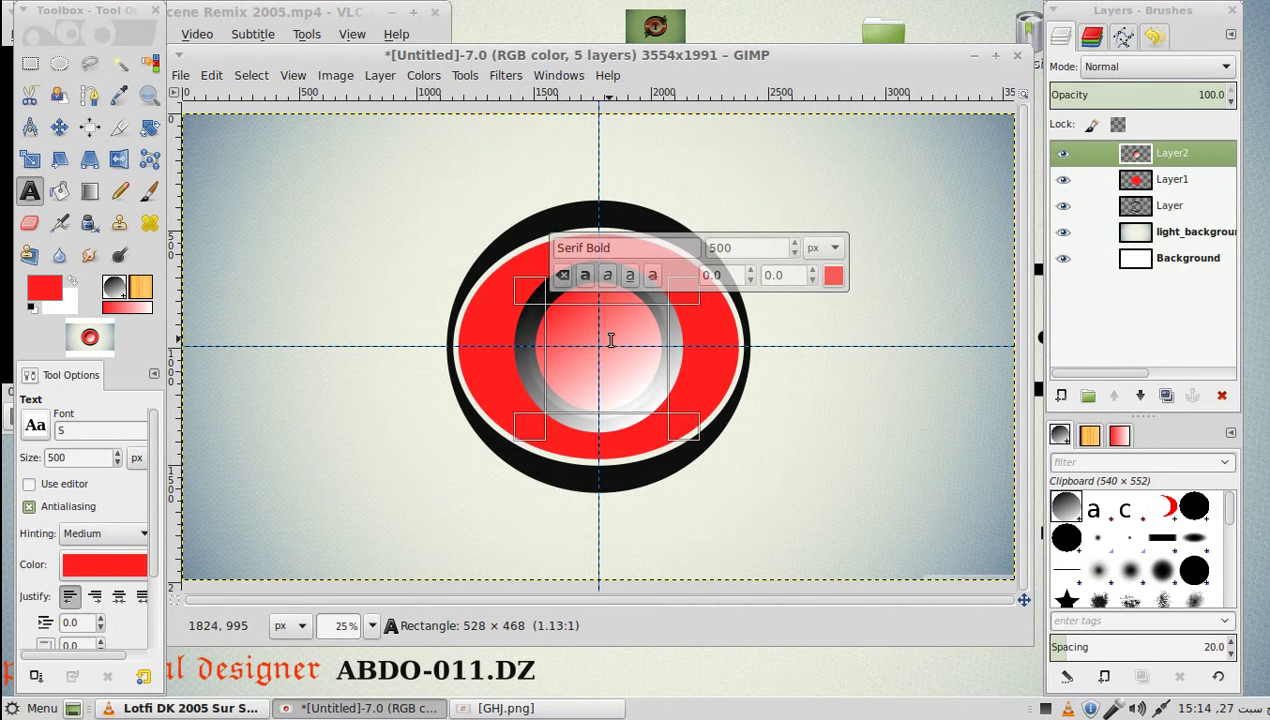
type("T")
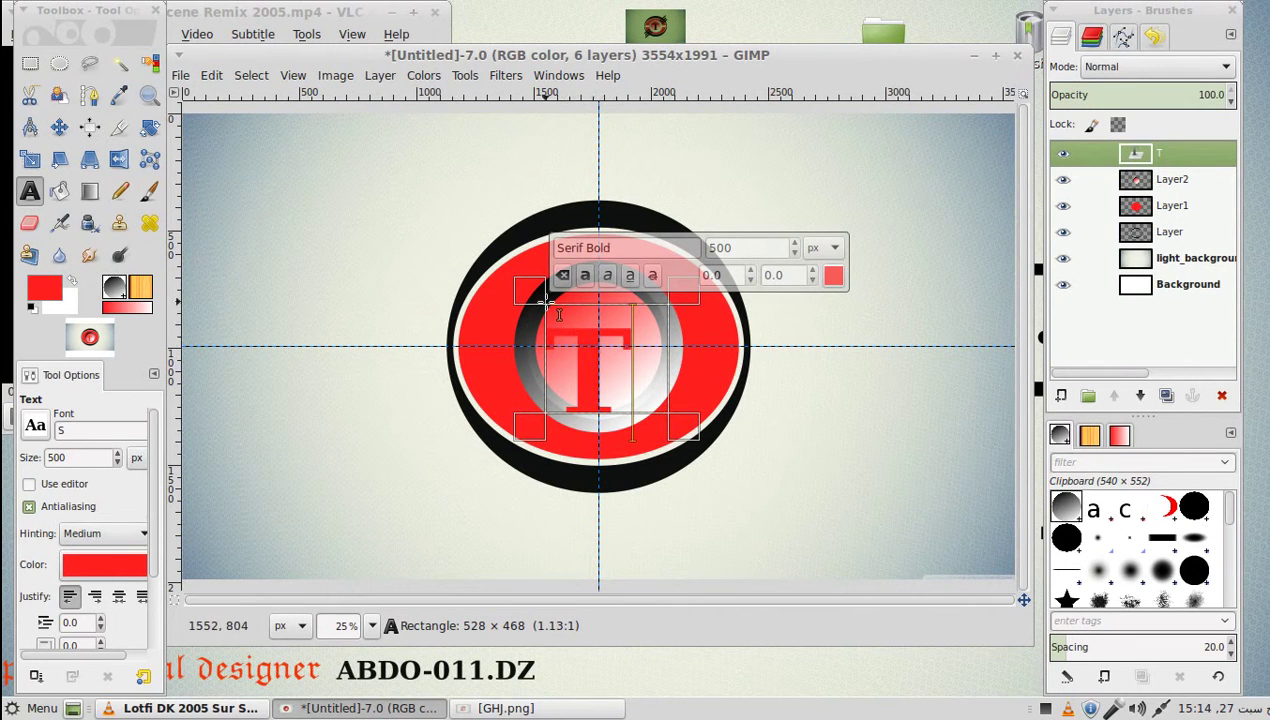
Make the T black and adjust its text box to centre it on the disc.
left_click_drag(534, 287, 535, 275)
left_click_drag(681, 281, 709, 281)
left_click_drag(521, 432, 531, 424)
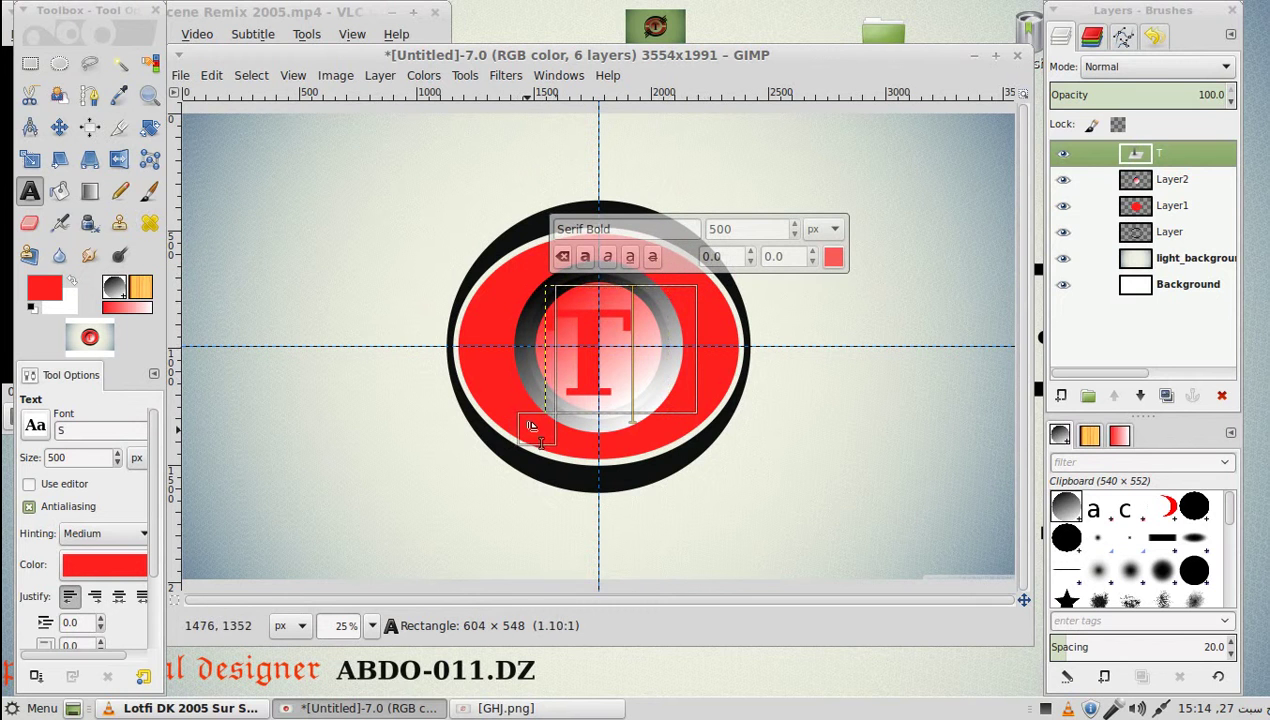
left_click(79, 565)
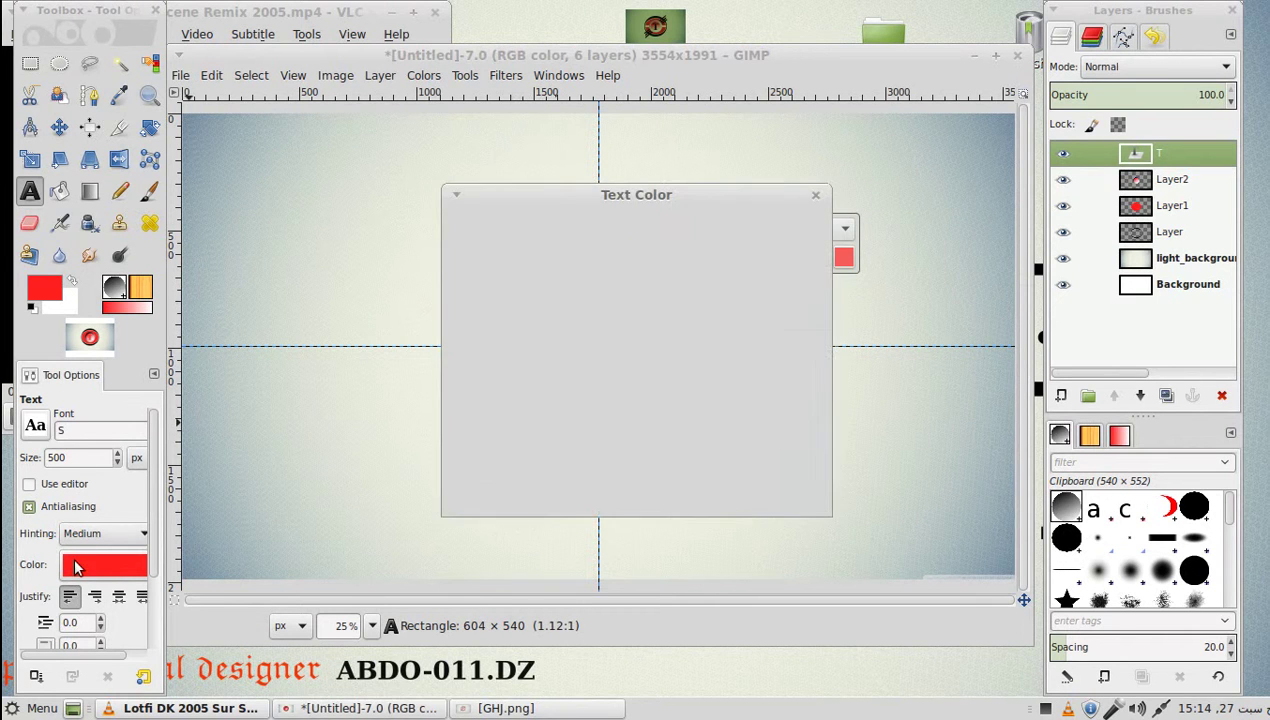
left_click(778, 414)
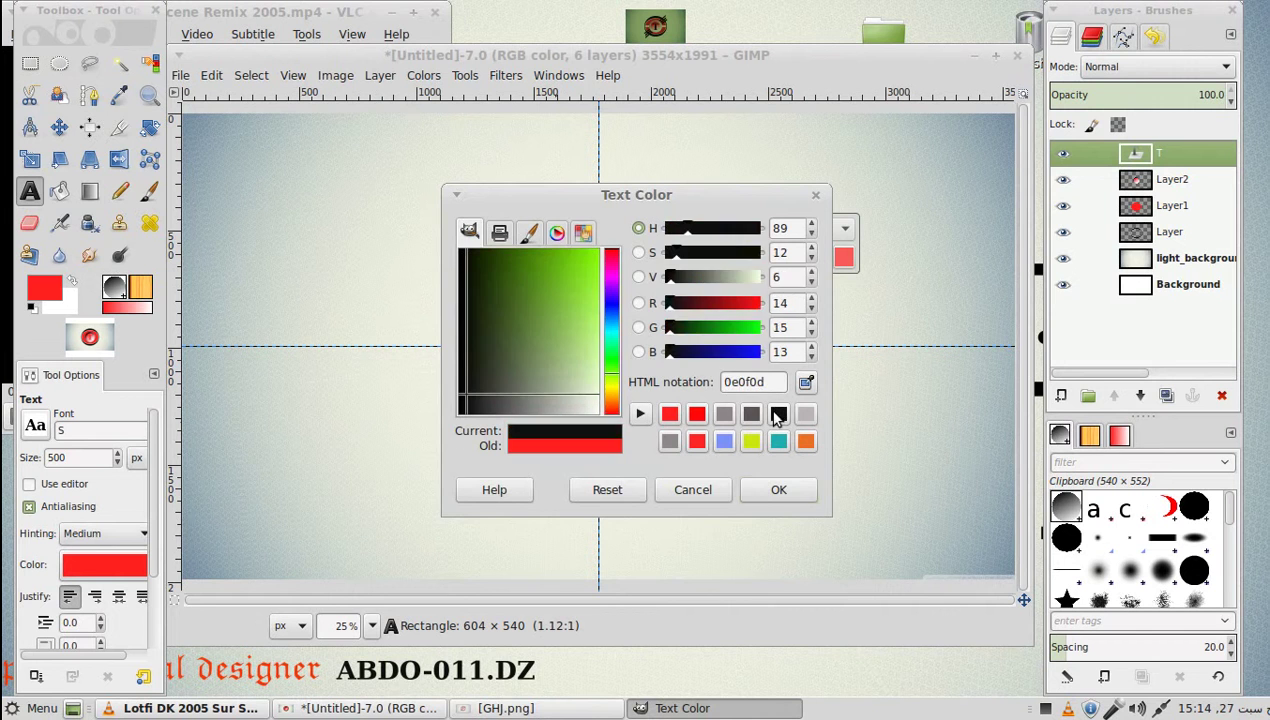
left_click(776, 487)
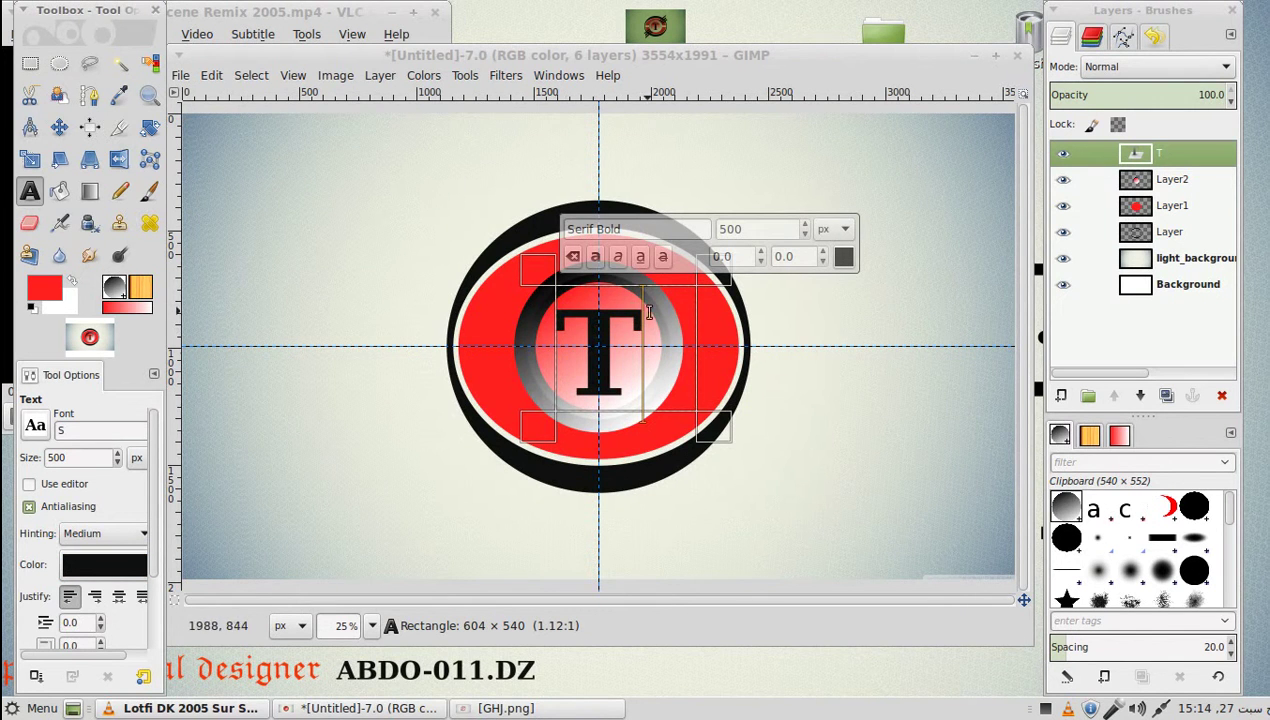
left_click_drag(713, 281, 730, 275)
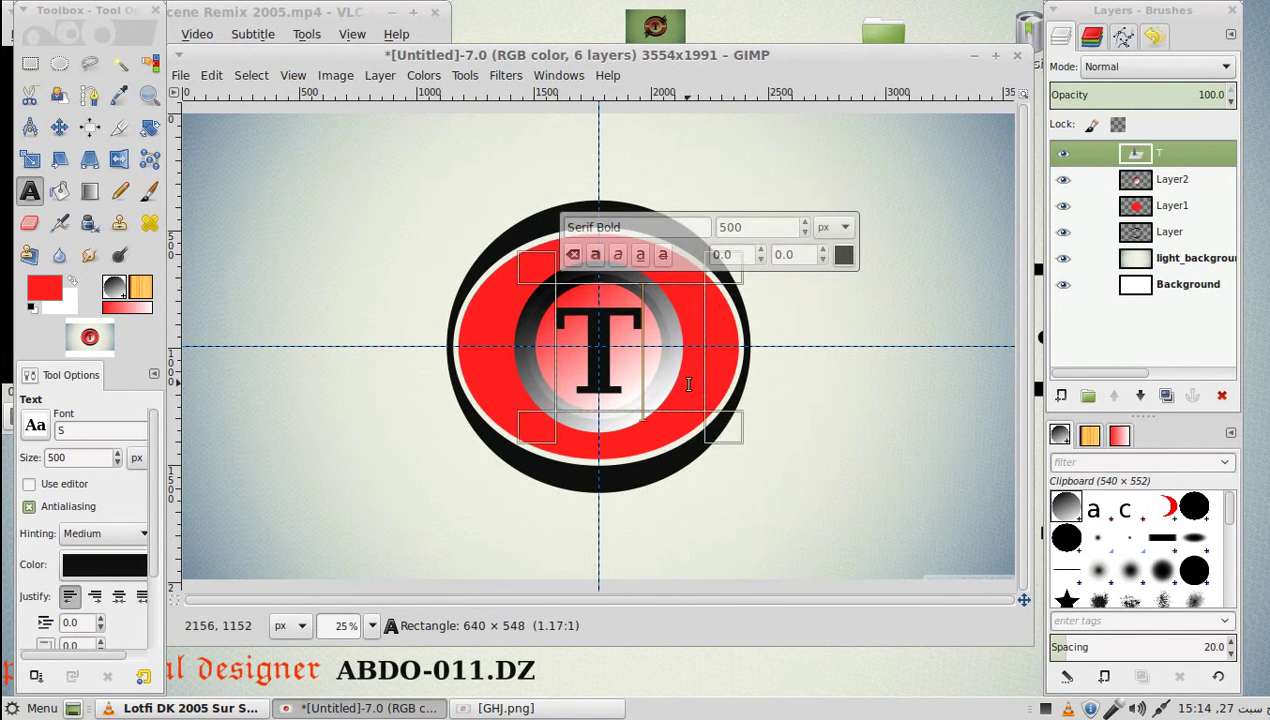
left_click_drag(541, 425, 539, 419)
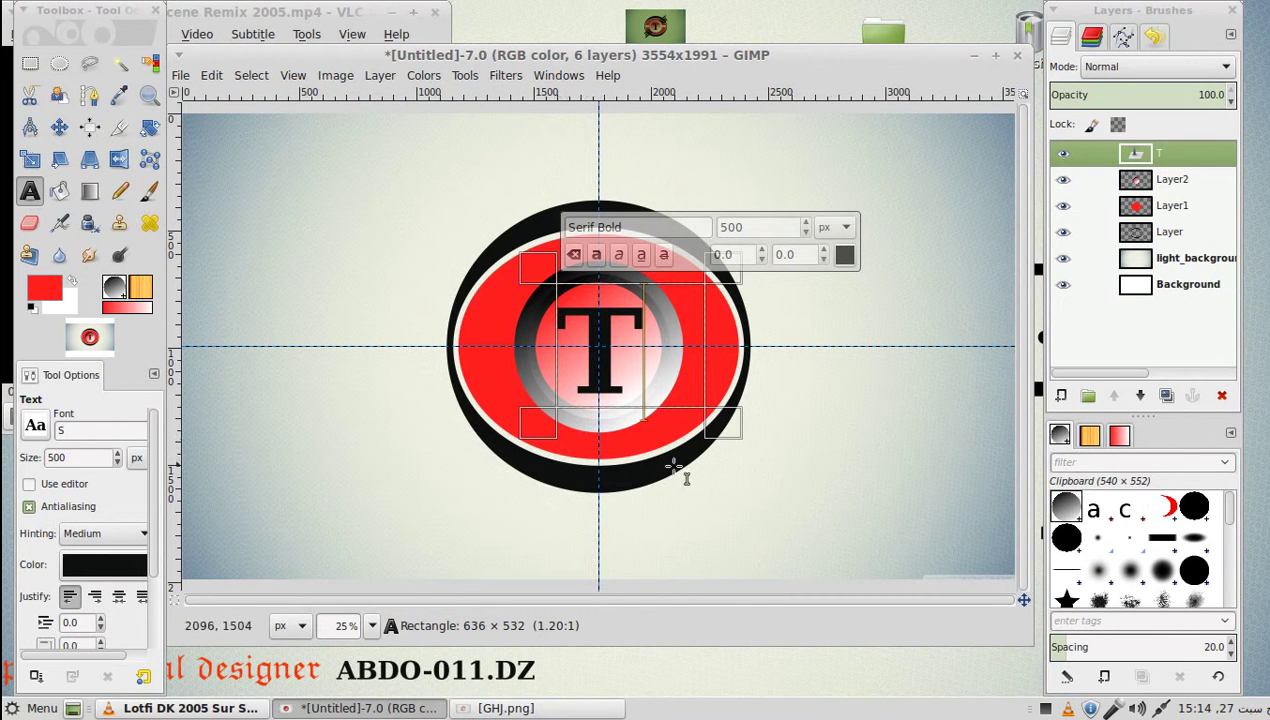
Load the red ellipse's shape from Layer1 as a selection with Alpha to Selection.
left_click(252, 76)
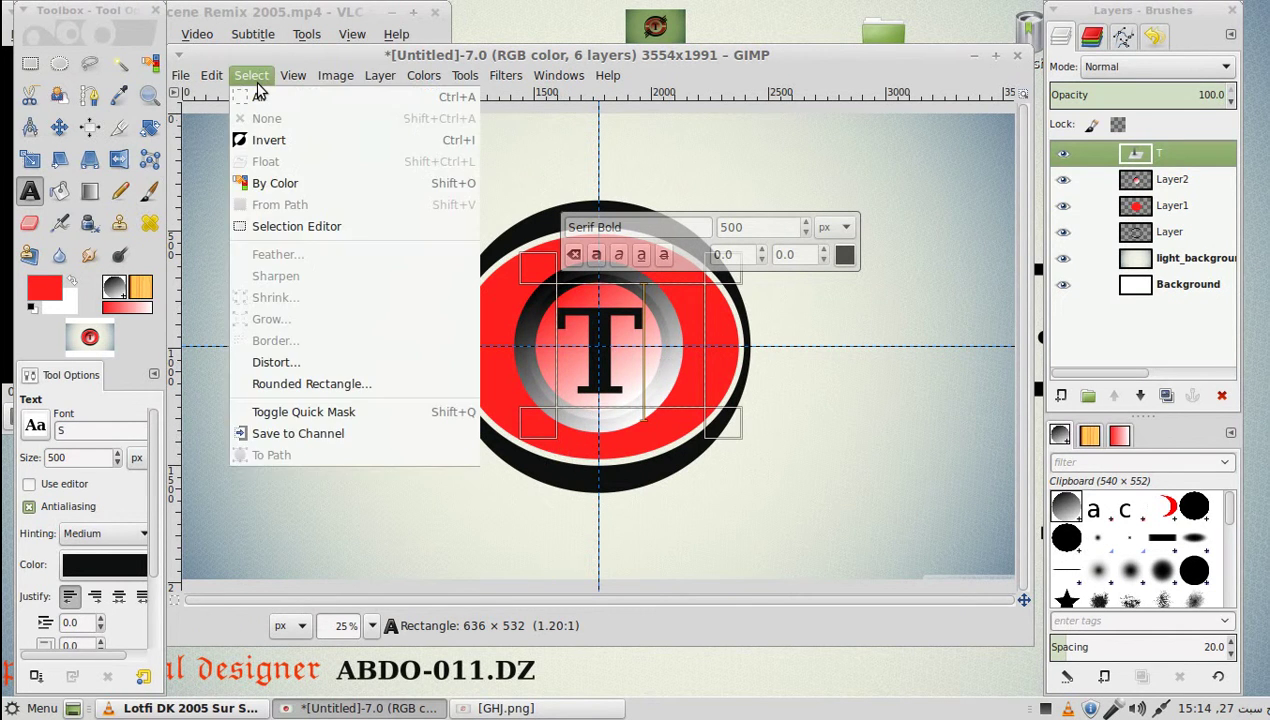
left_click(256, 84)
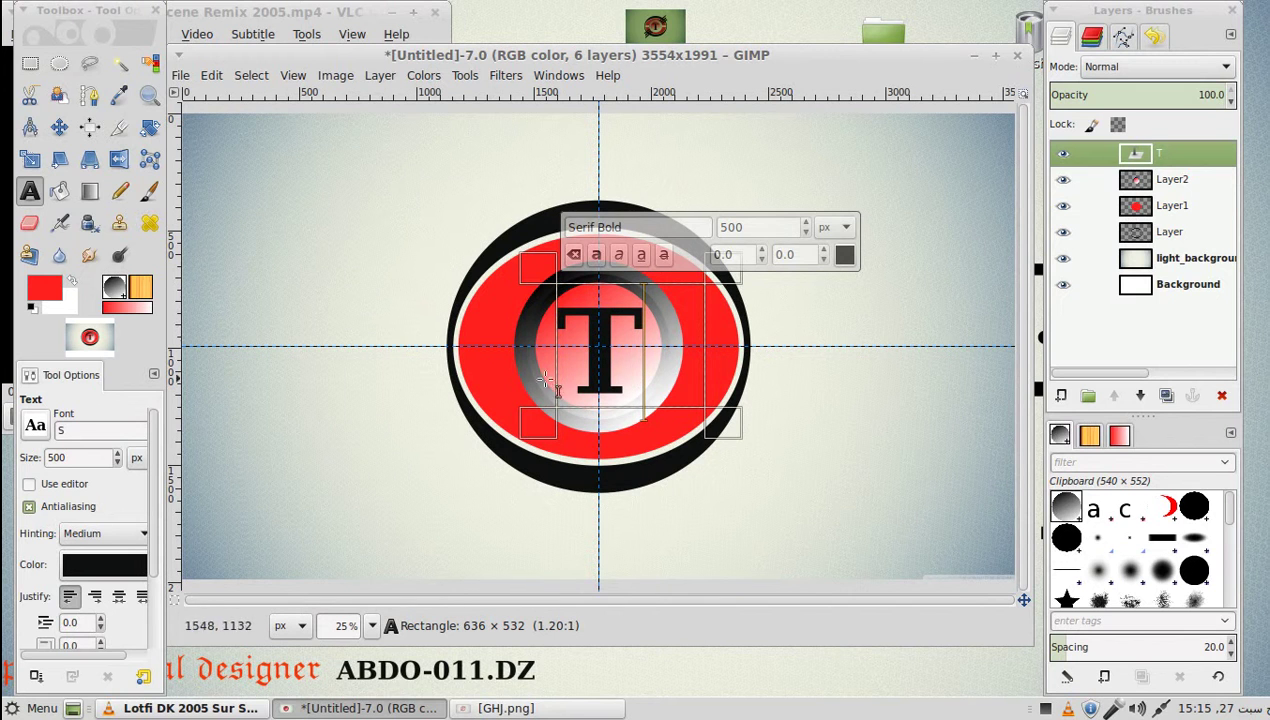
left_click(1143, 205)
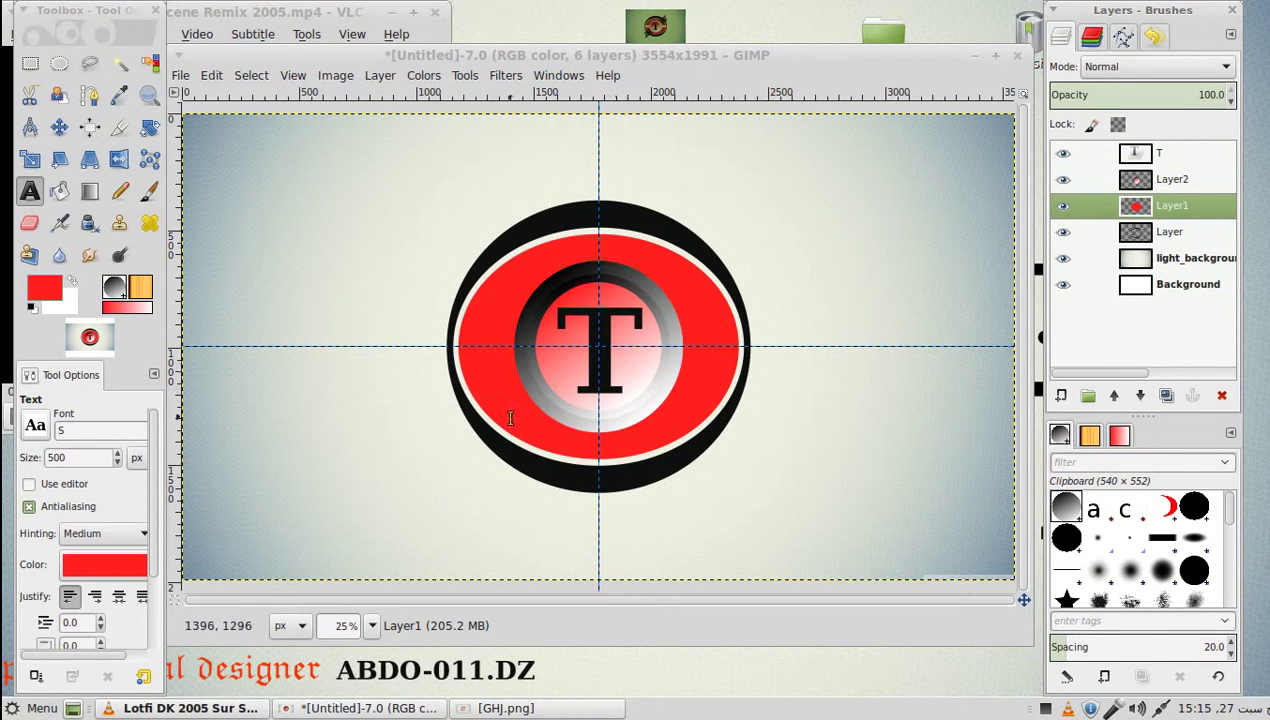
right_click(1124, 209)
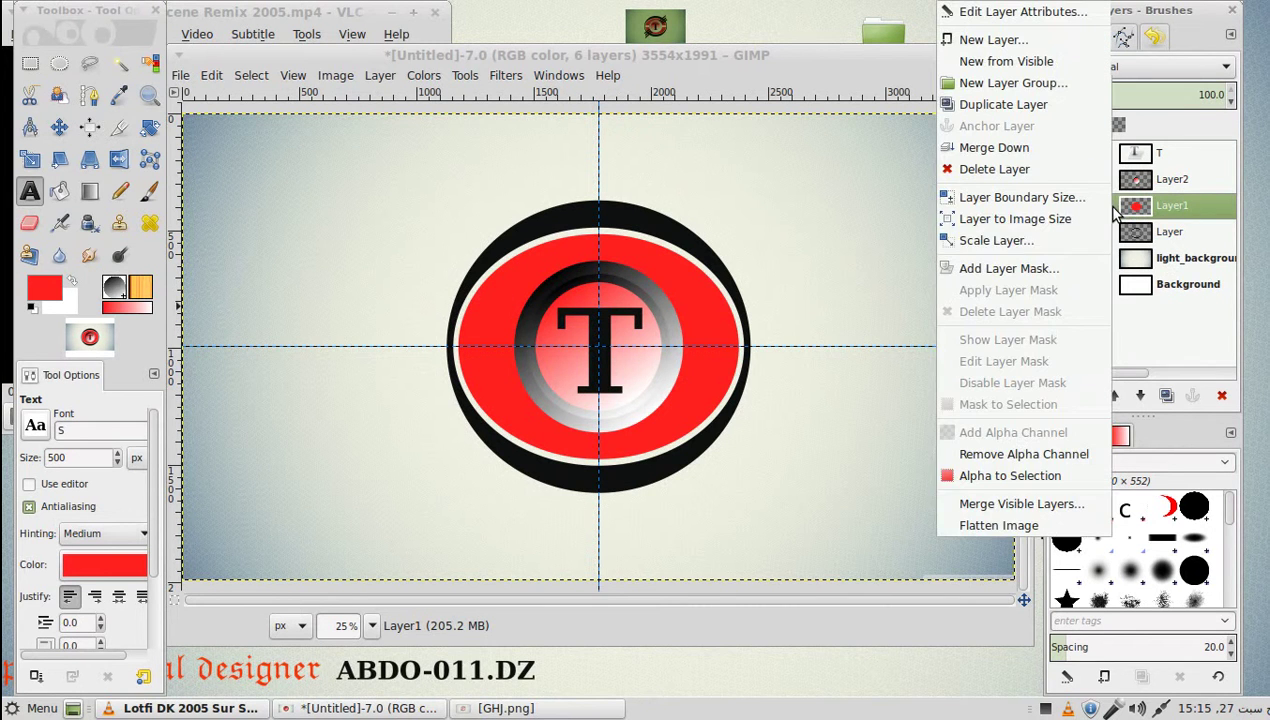
left_click(1001, 478)
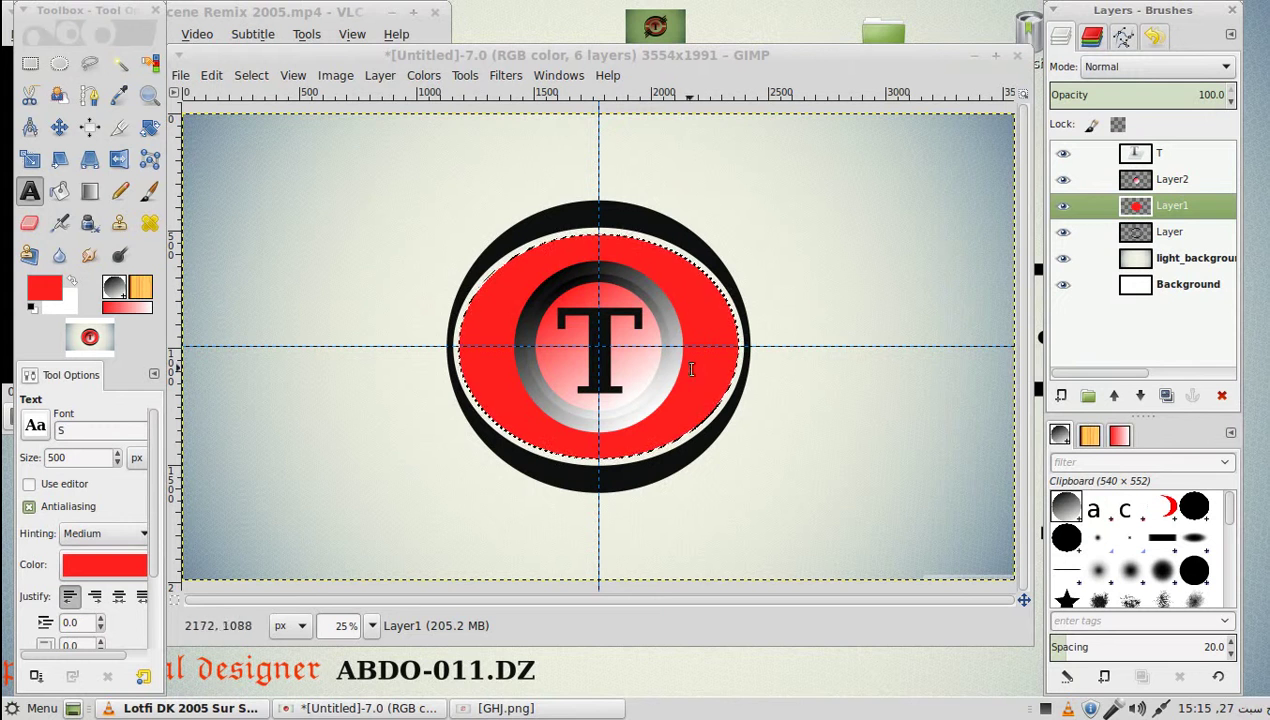
Cut a thin horizontal strip out of the ellipse, then check the reference logo.
left_click(31, 65)
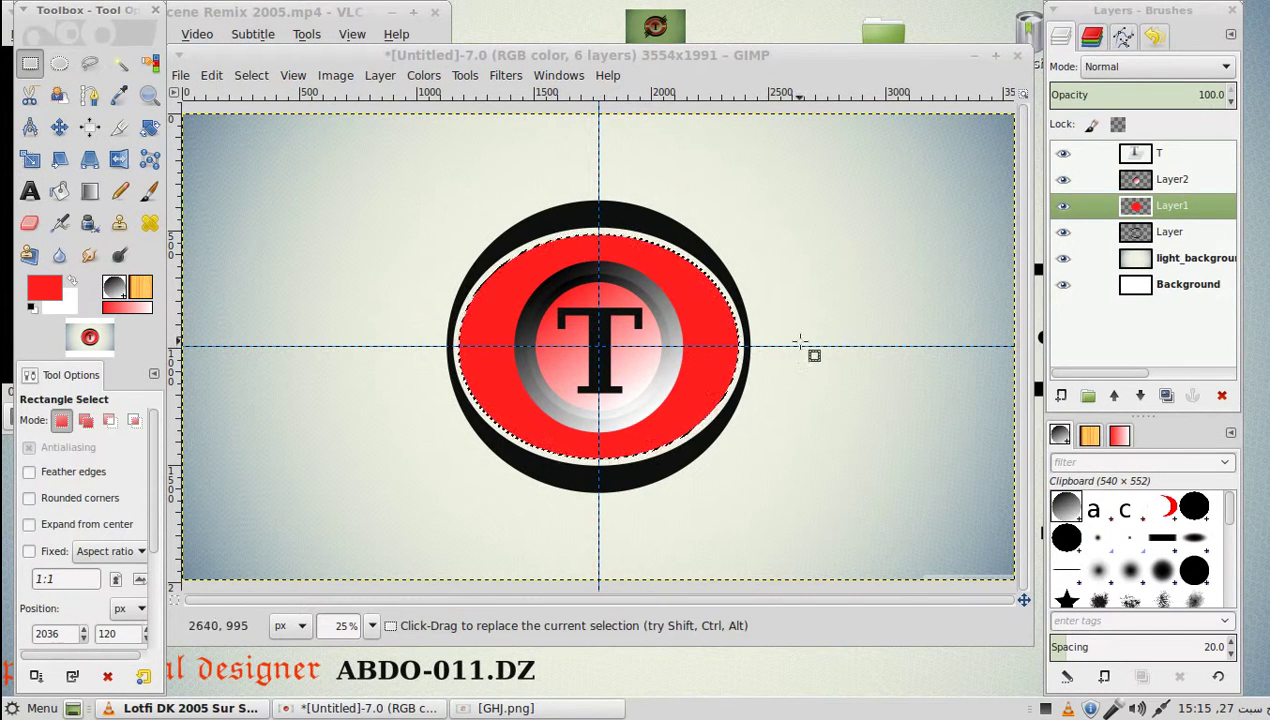
mouse_move(826, 352)
left_mouse_down()
mouse_move(310, 320)
mouse_move(392, 343)
left_mouse_up()
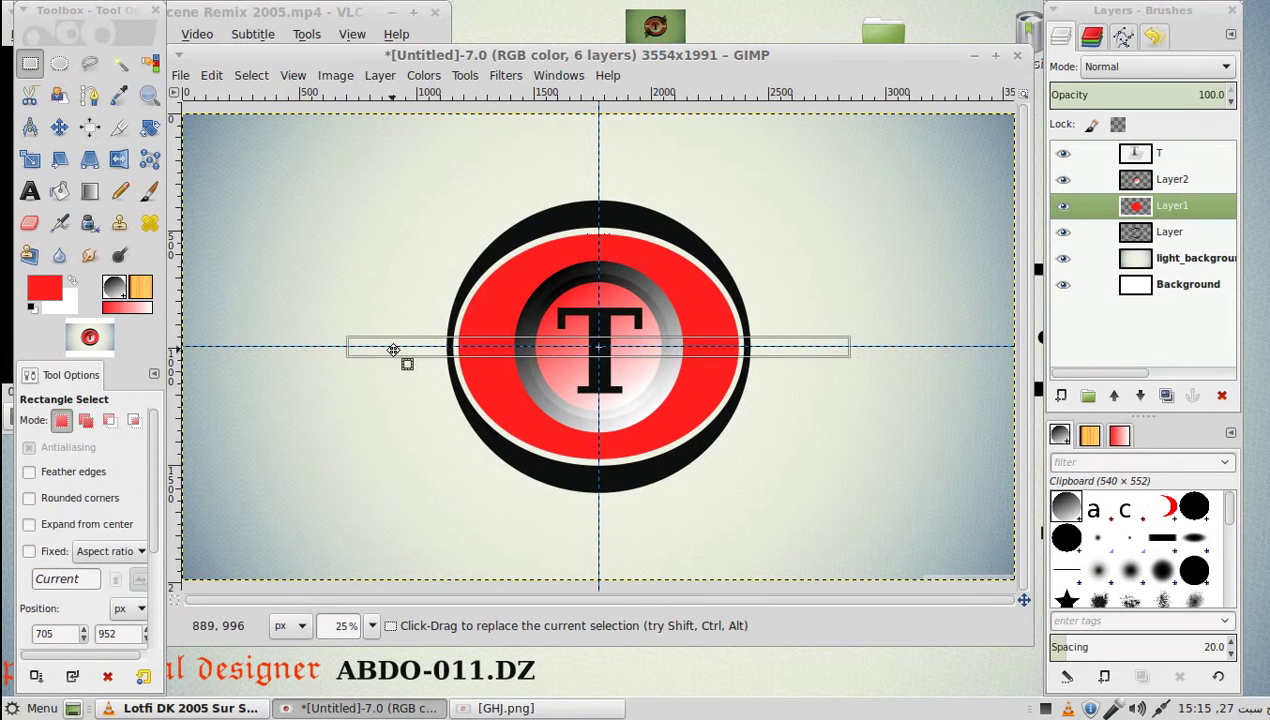
right_click(716, 354)
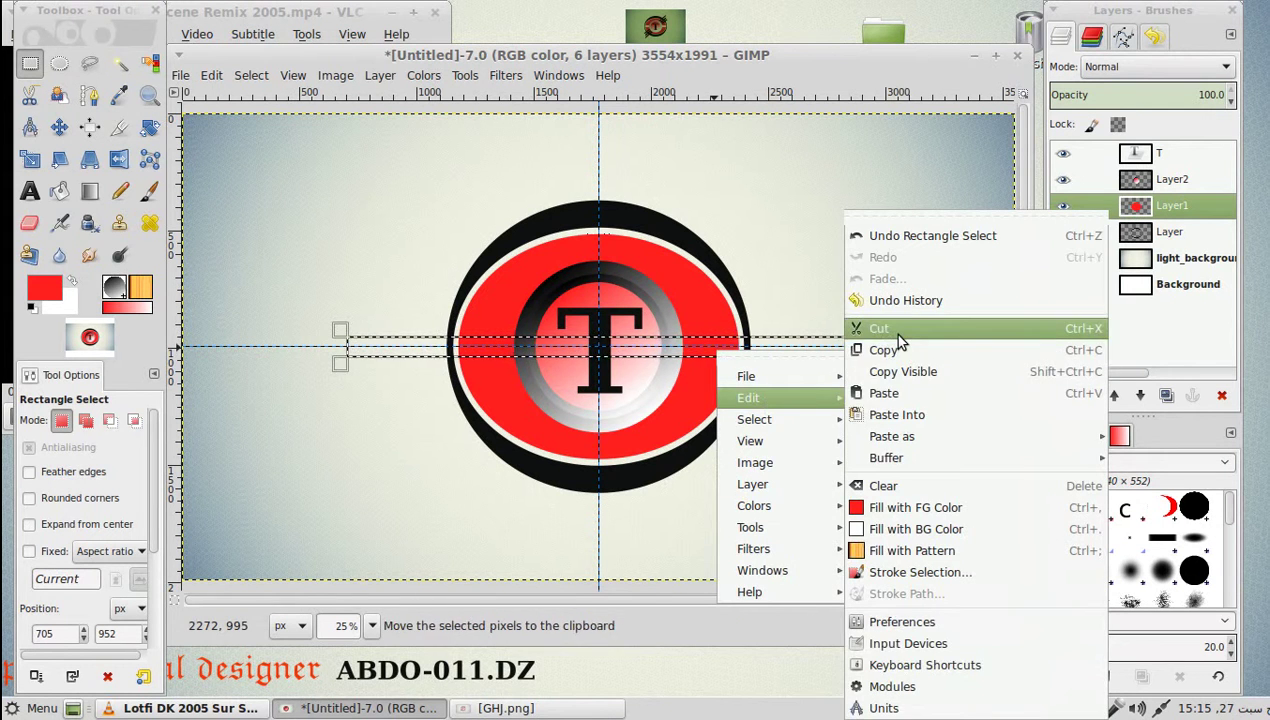
left_click(897, 326)
left_click(882, 259)
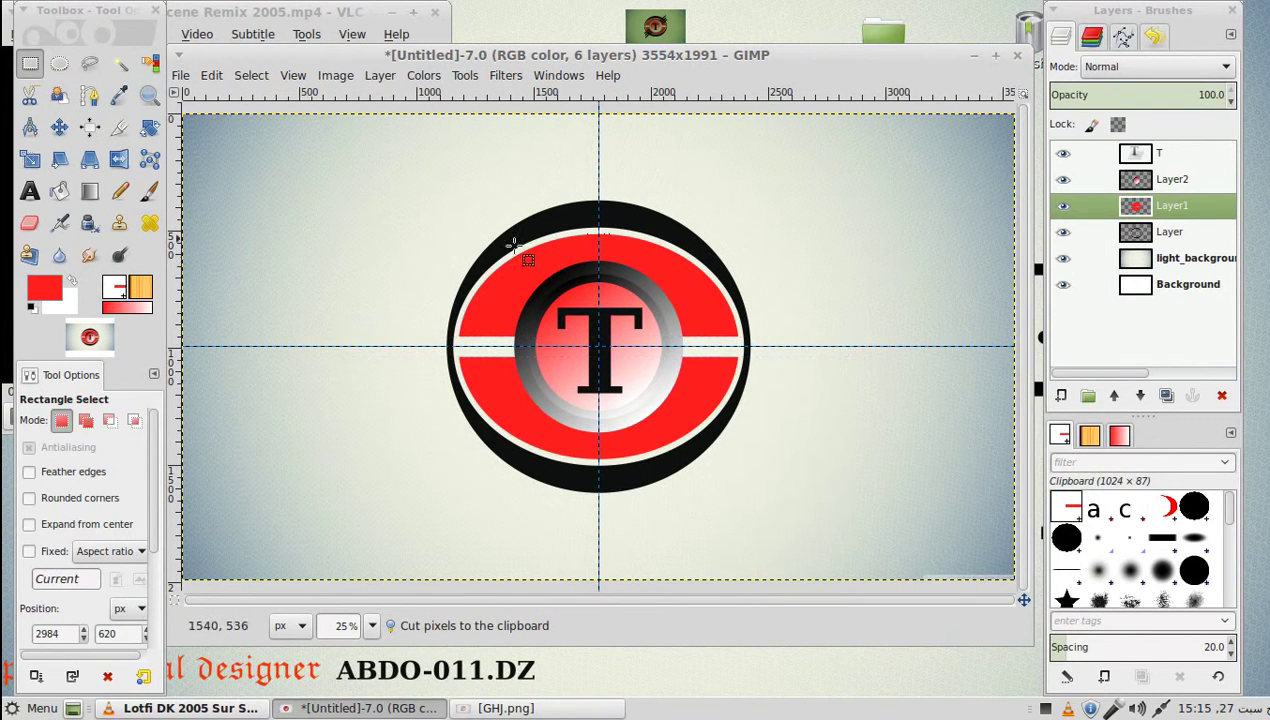
left_click(505, 708)
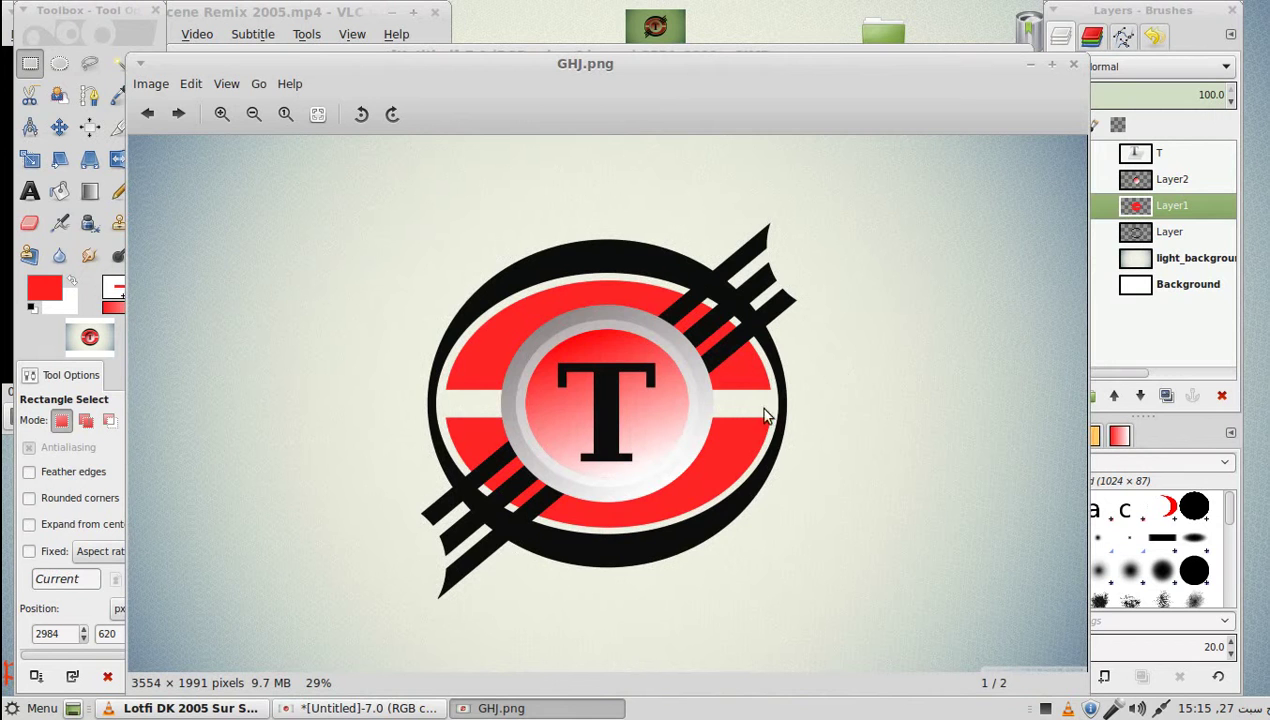
left_click(505, 708)
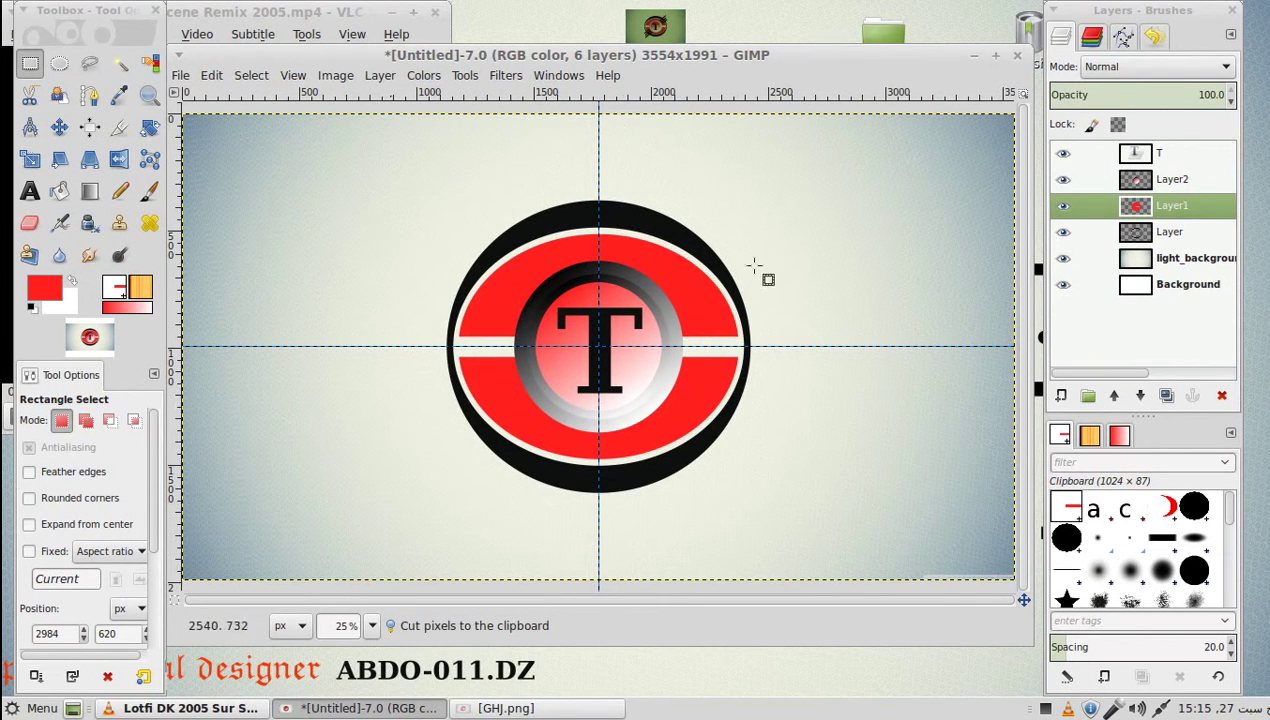
left_click(1061, 396)
type("Layer3")
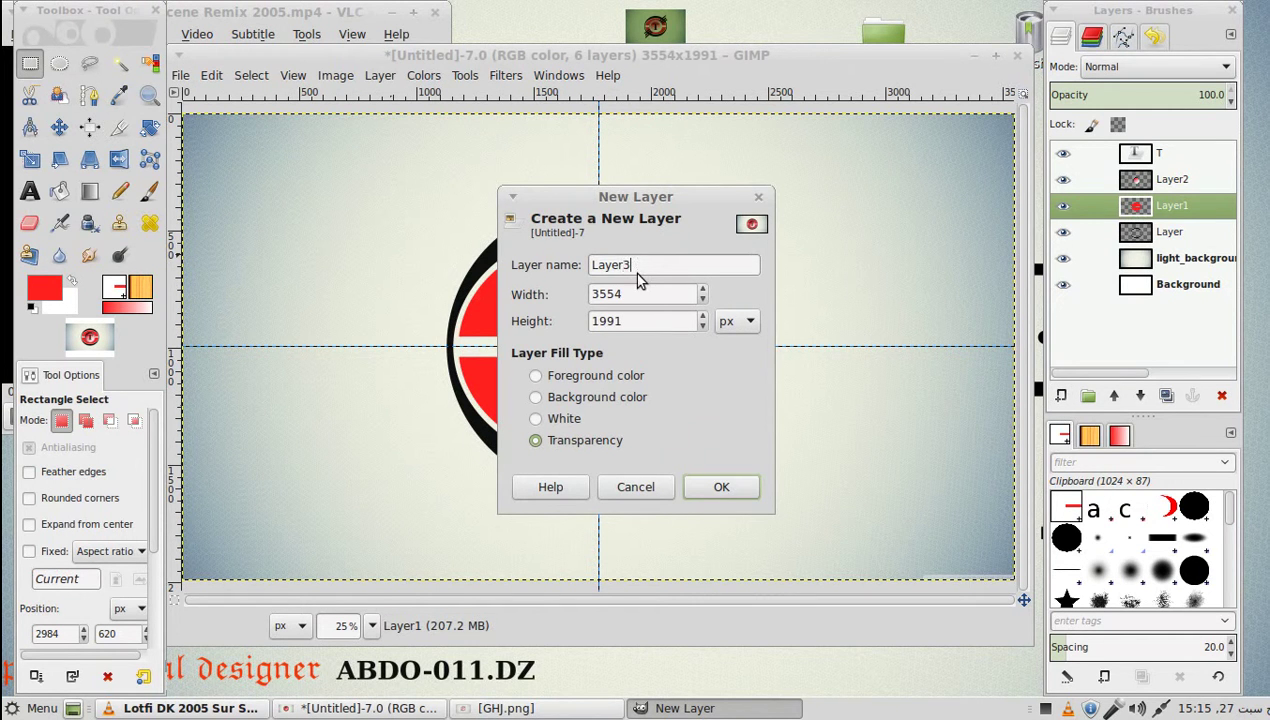
Add transparent Layer3 and fill a tall thin strip at the ellipse's right edge with black.
key("Return")
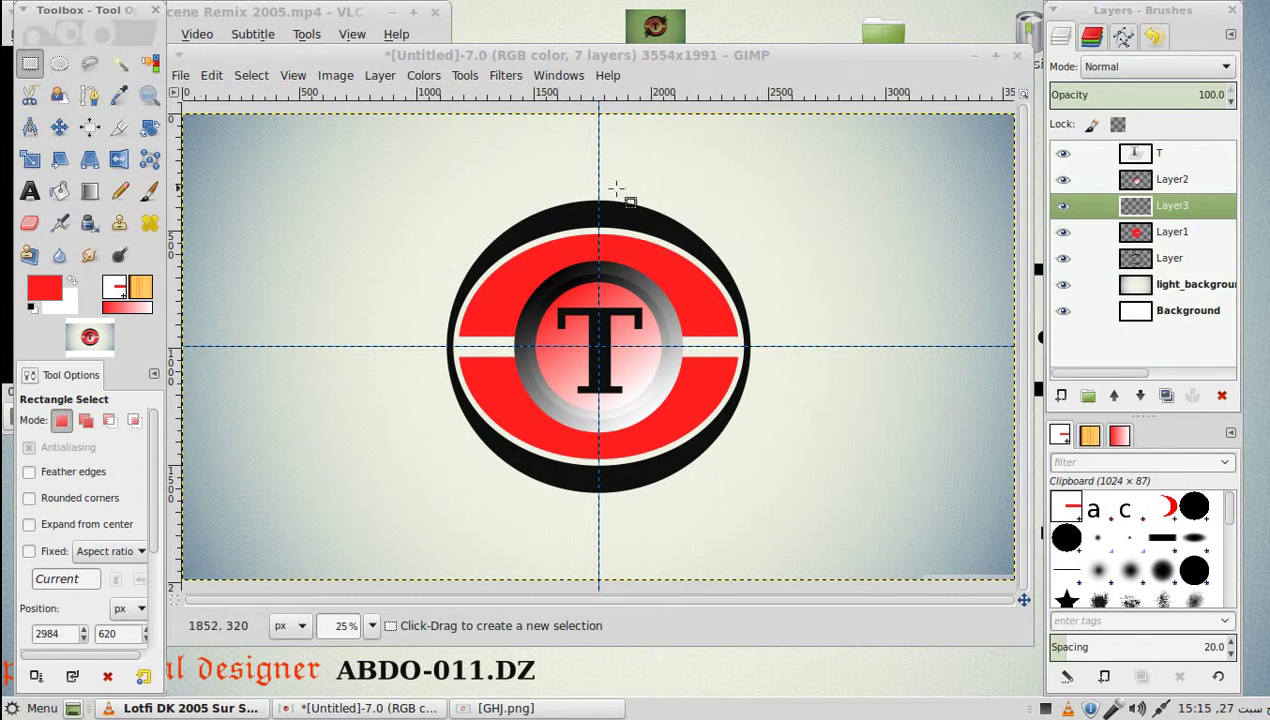
left_click_drag(746, 145, 762, 571)
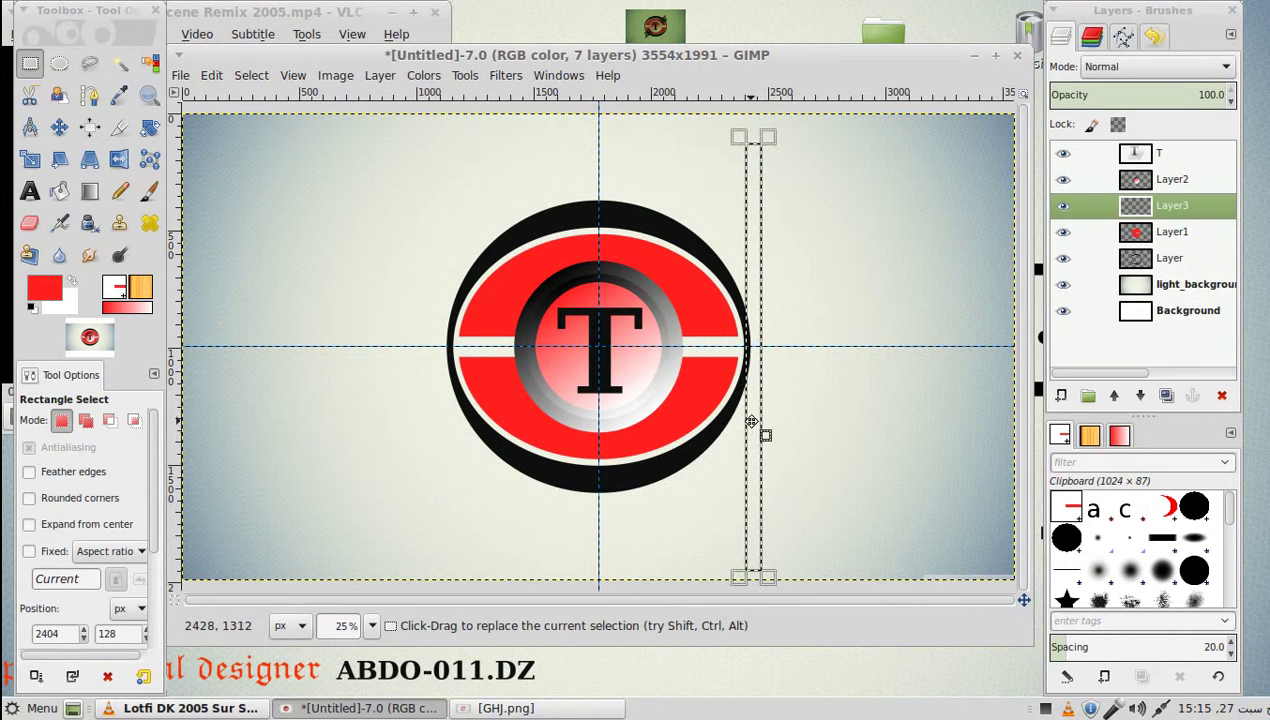
mouse_move(753, 414)
left_mouse_down()
mouse_move(736, 414)
mouse_move(740, 393)
left_mouse_up()
mouse_move(773, 575)
left_mouse_down()
mouse_move(774, 601)
mouse_move(762, 578)
left_mouse_up()
right_click(738, 486)
mouse_move(775, 278)
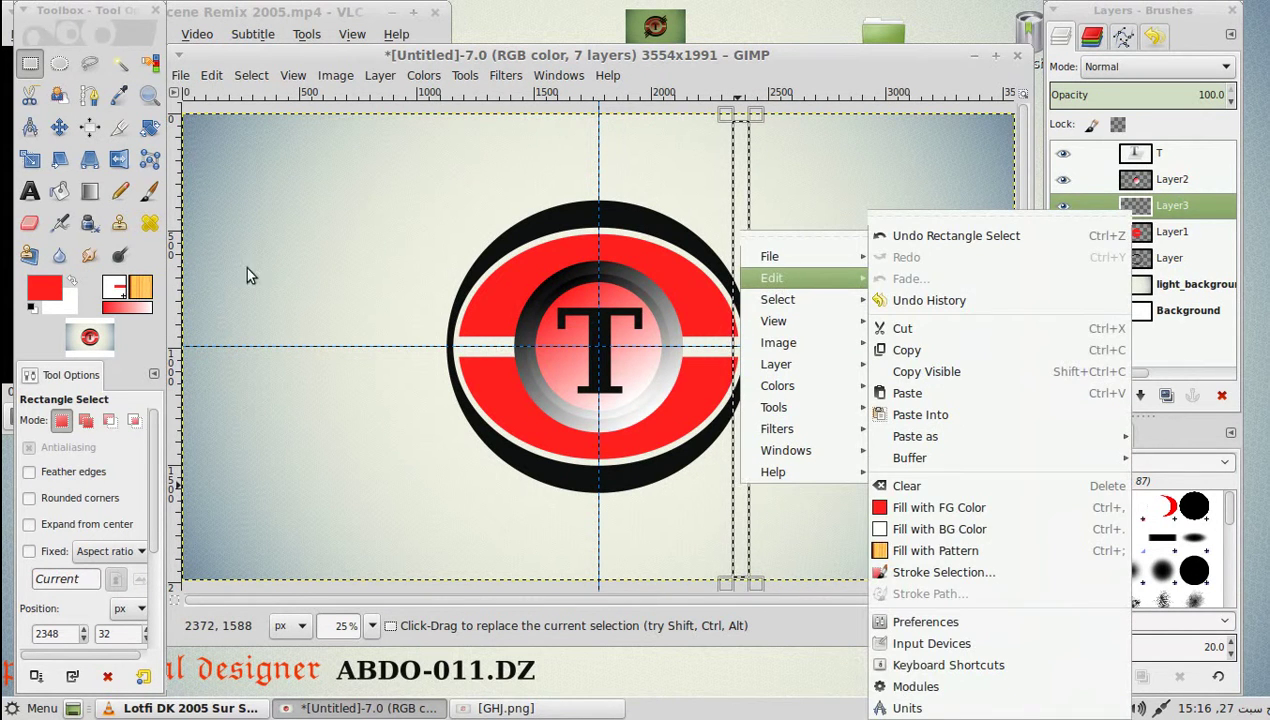
left_click(35, 301)
left_click(31, 310)
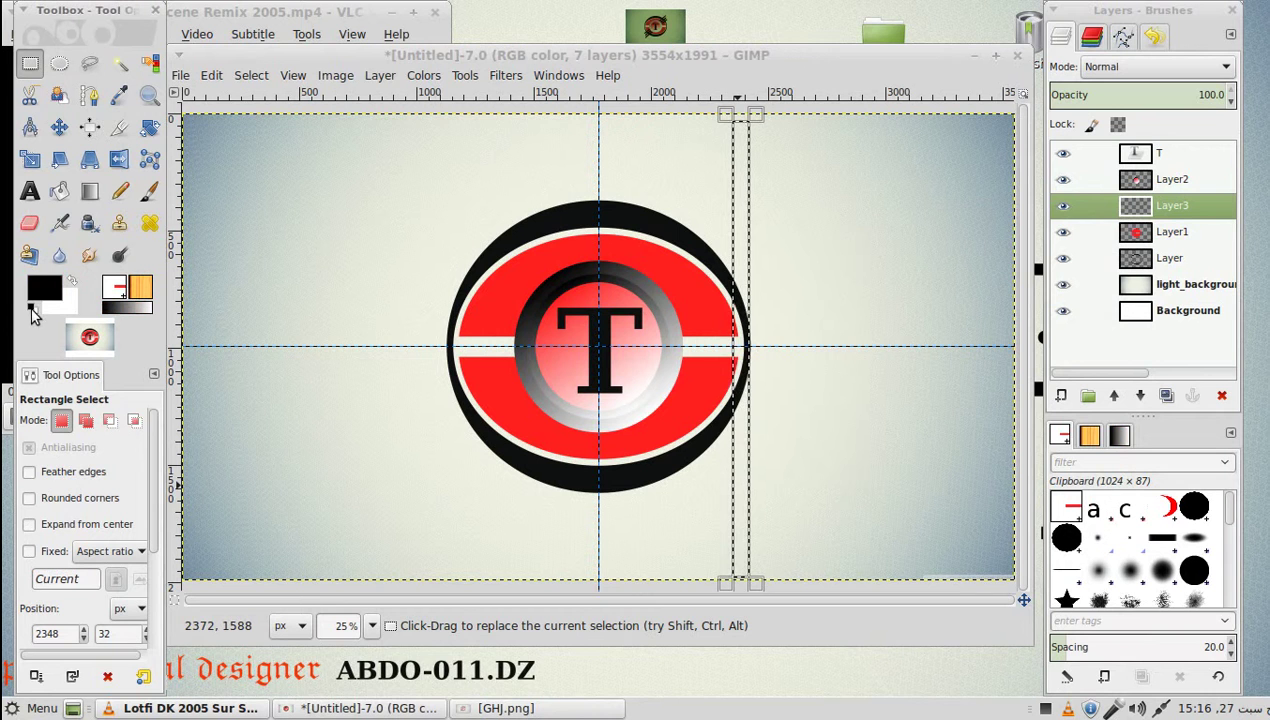
right_click(743, 369)
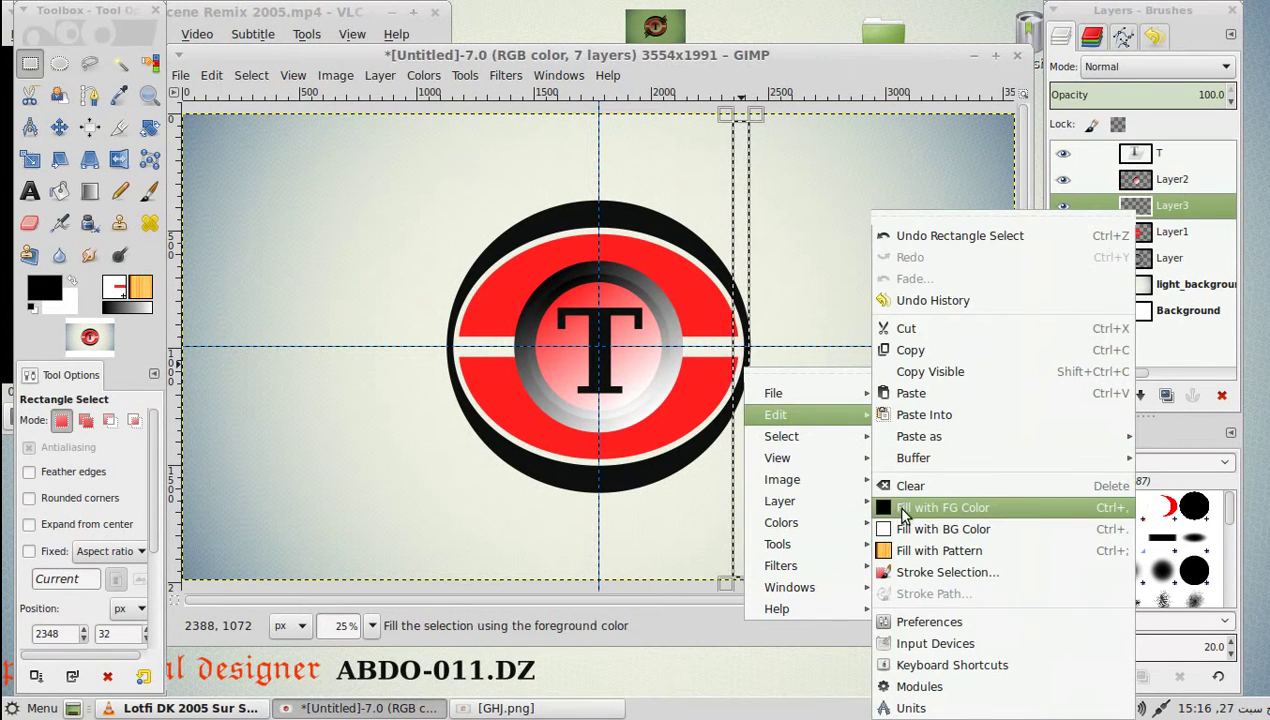
left_click(902, 507)
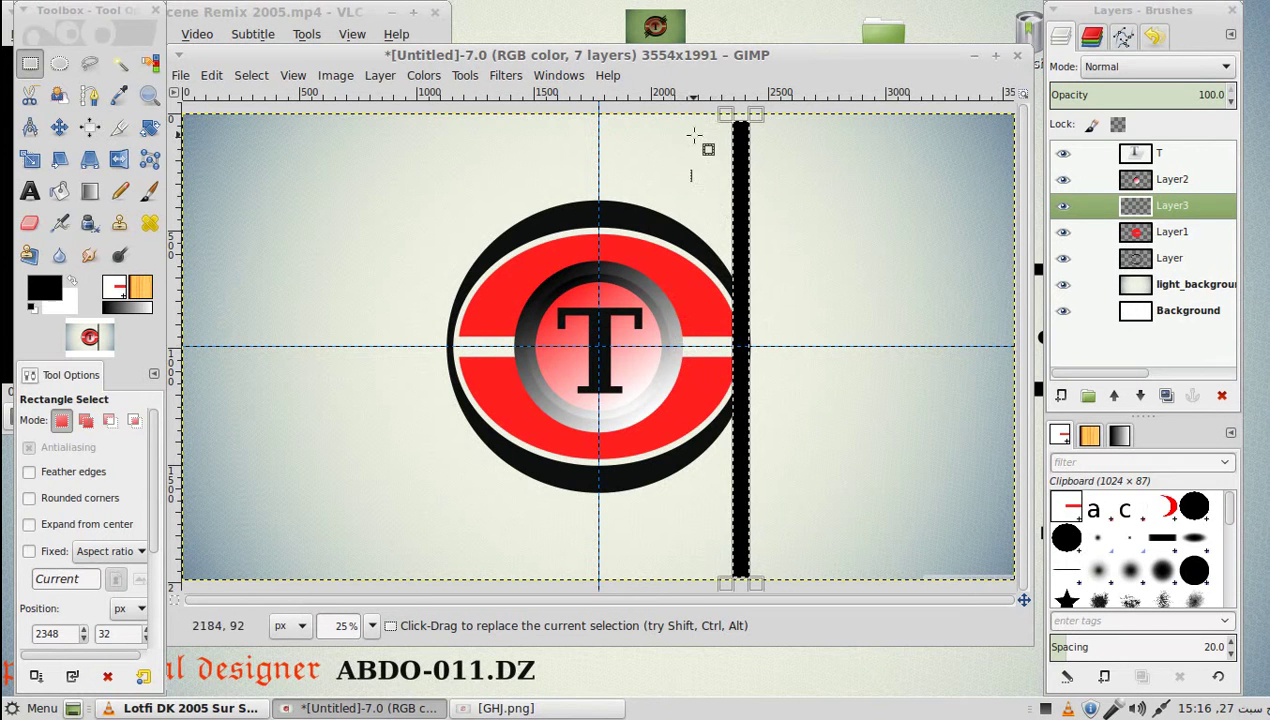
Extend the first bar to the top and fill a second black bar to its left.
left_click_drag(728, 118, 728, 117)
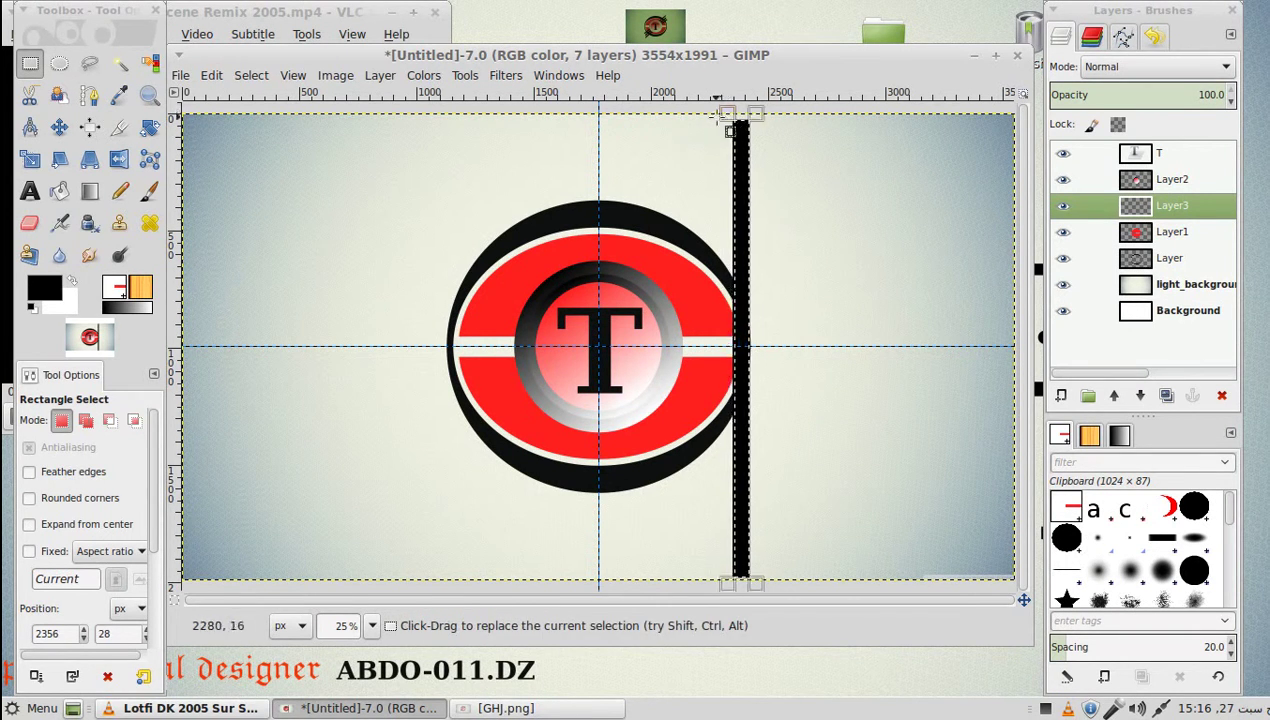
mouse_move(703, 121)
left_mouse_down()
mouse_move(717, 578)
mouse_move(716, 560)
left_mouse_up()
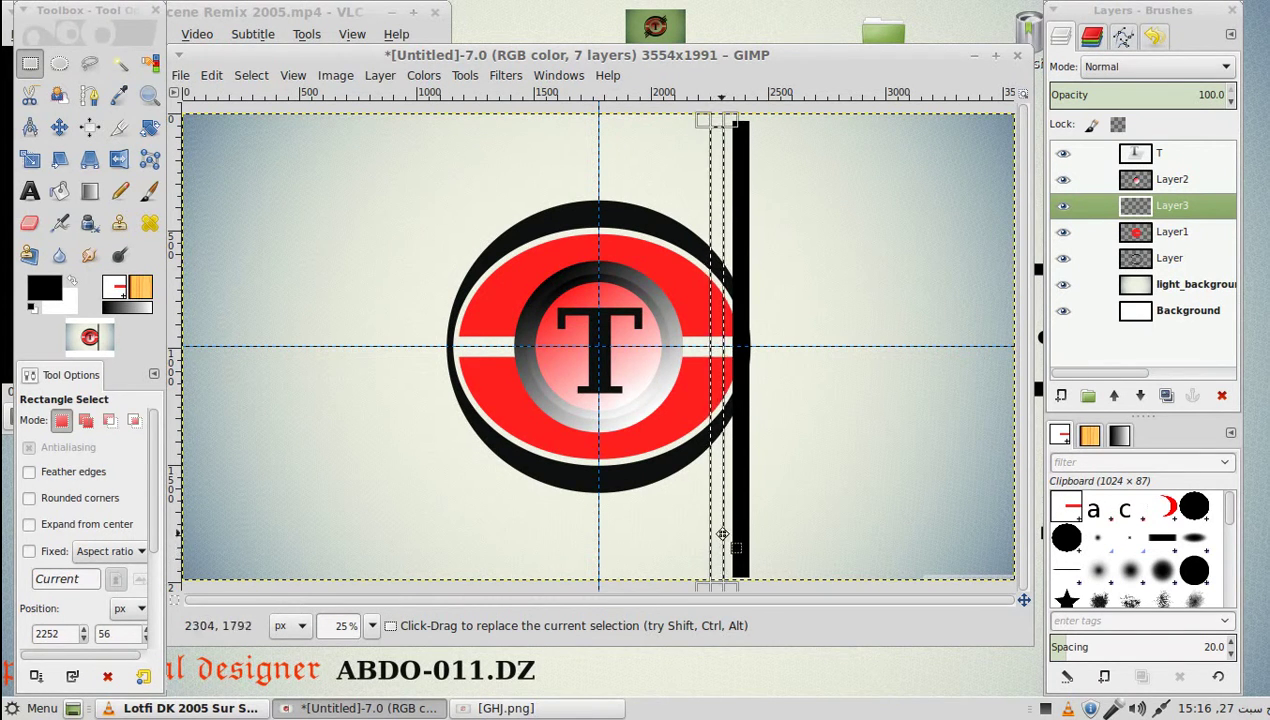
left_click_drag(718, 120, 716, 113)
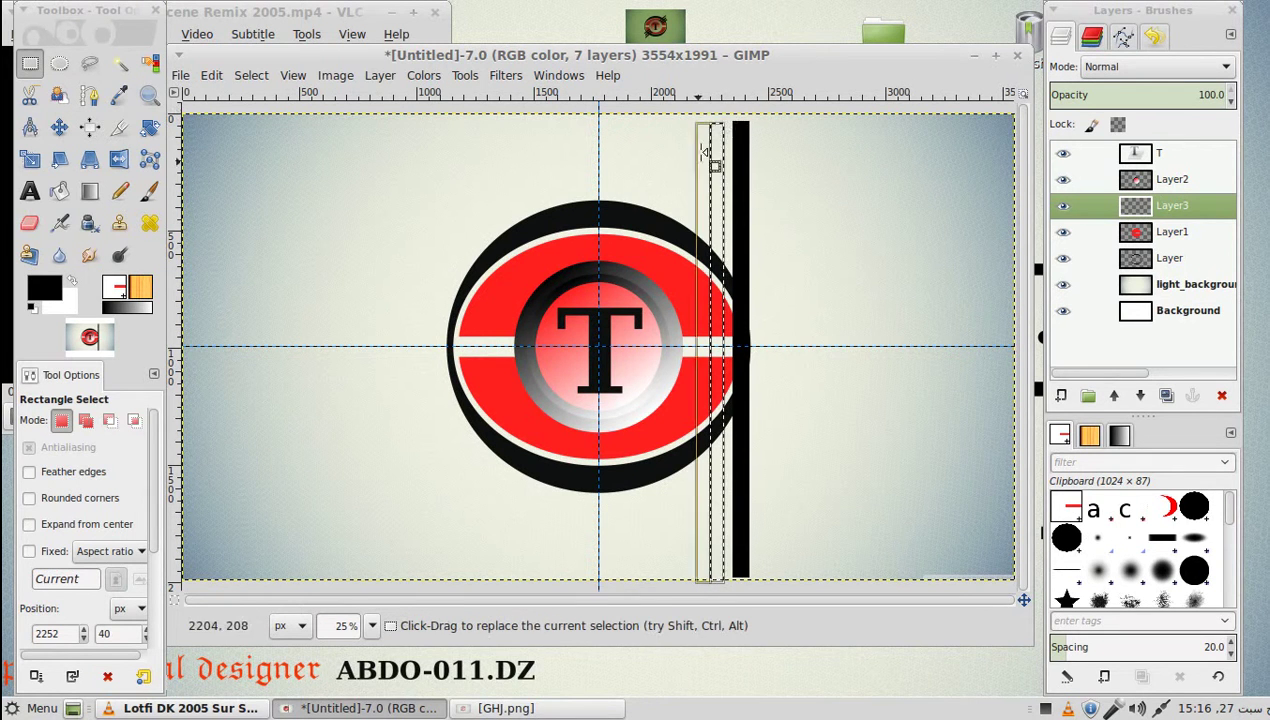
right_click(716, 226)
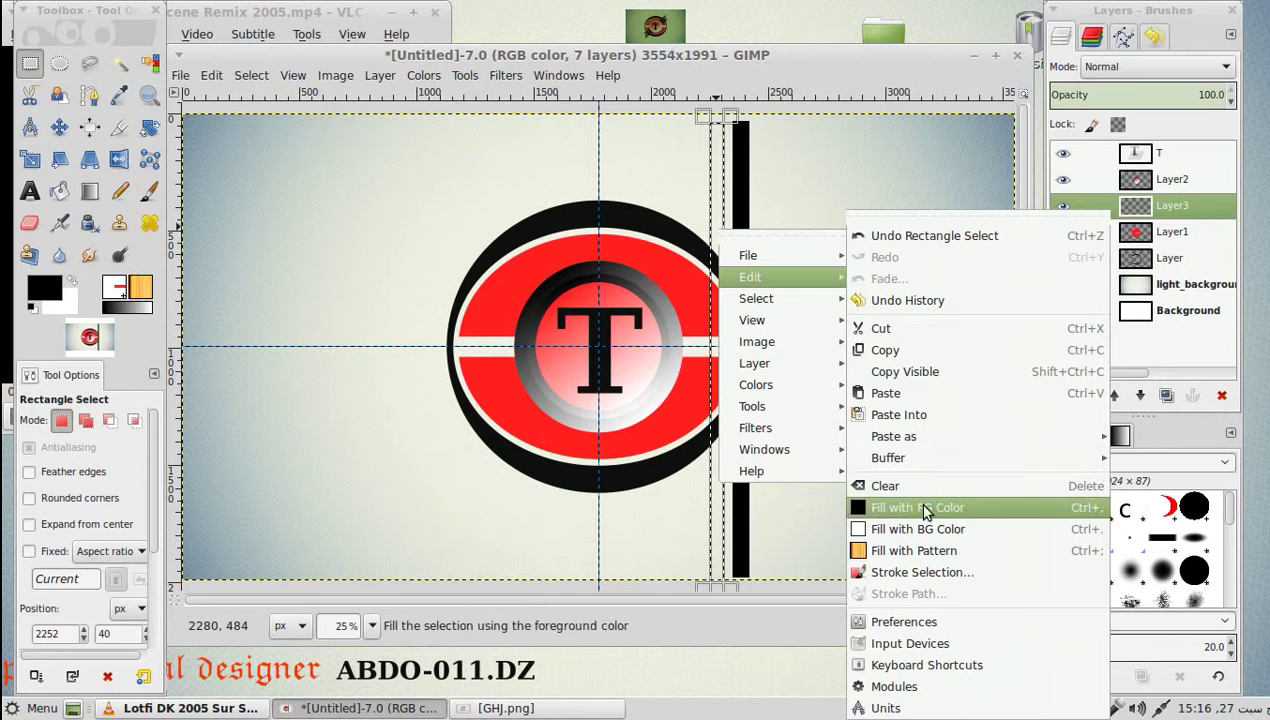
left_click(916, 505)
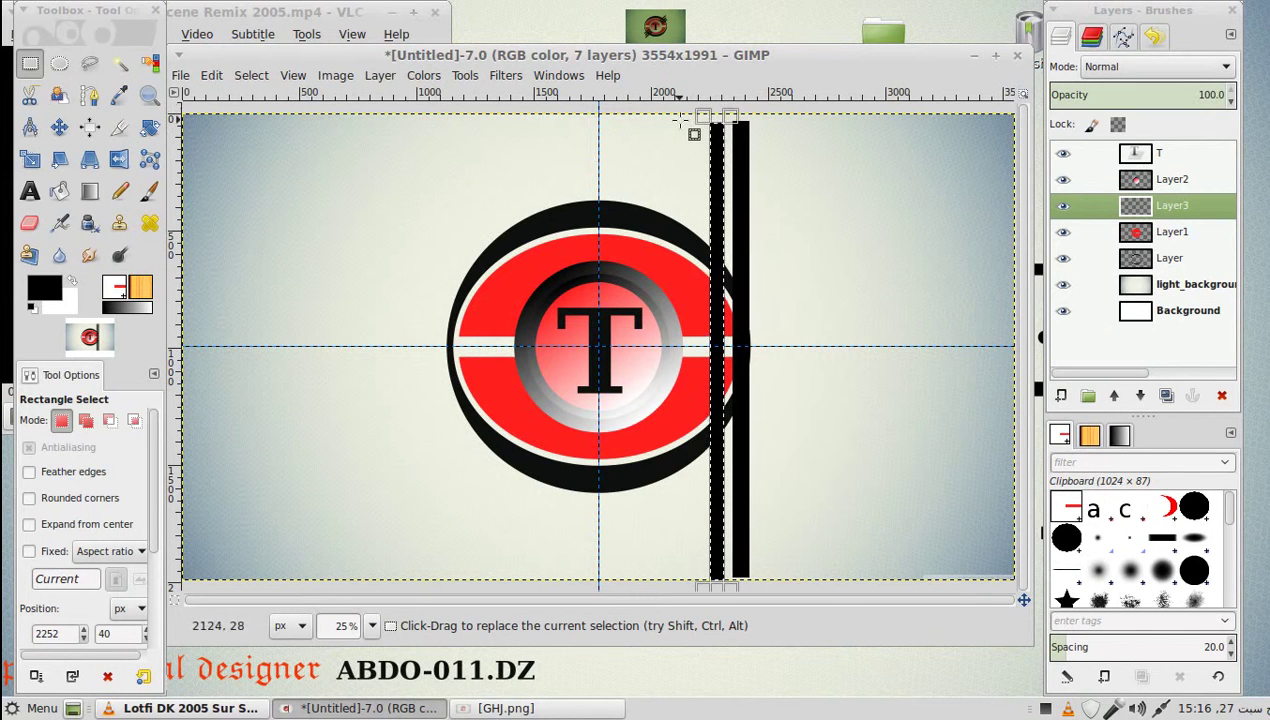
Fill a third black bar further left, then select all bars via Alpha to Selection.
left_click_drag(686, 120, 686, 162)
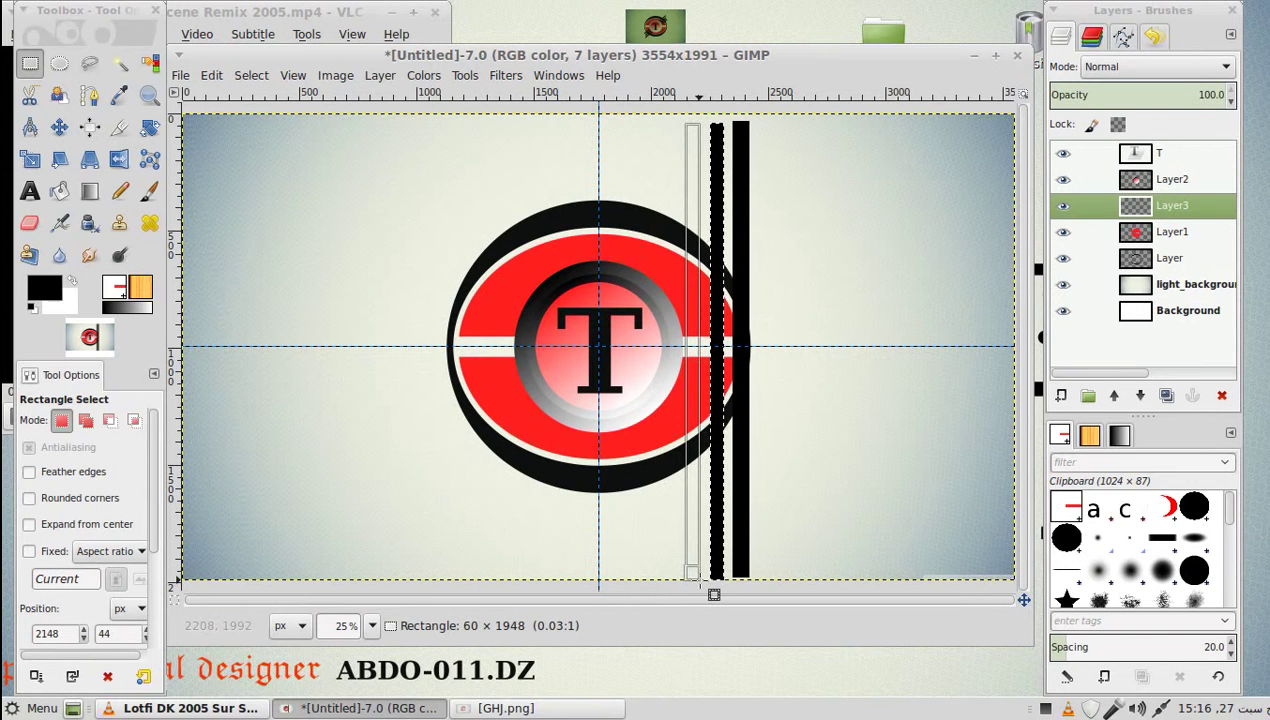
left_click_drag(700, 580, 699, 580)
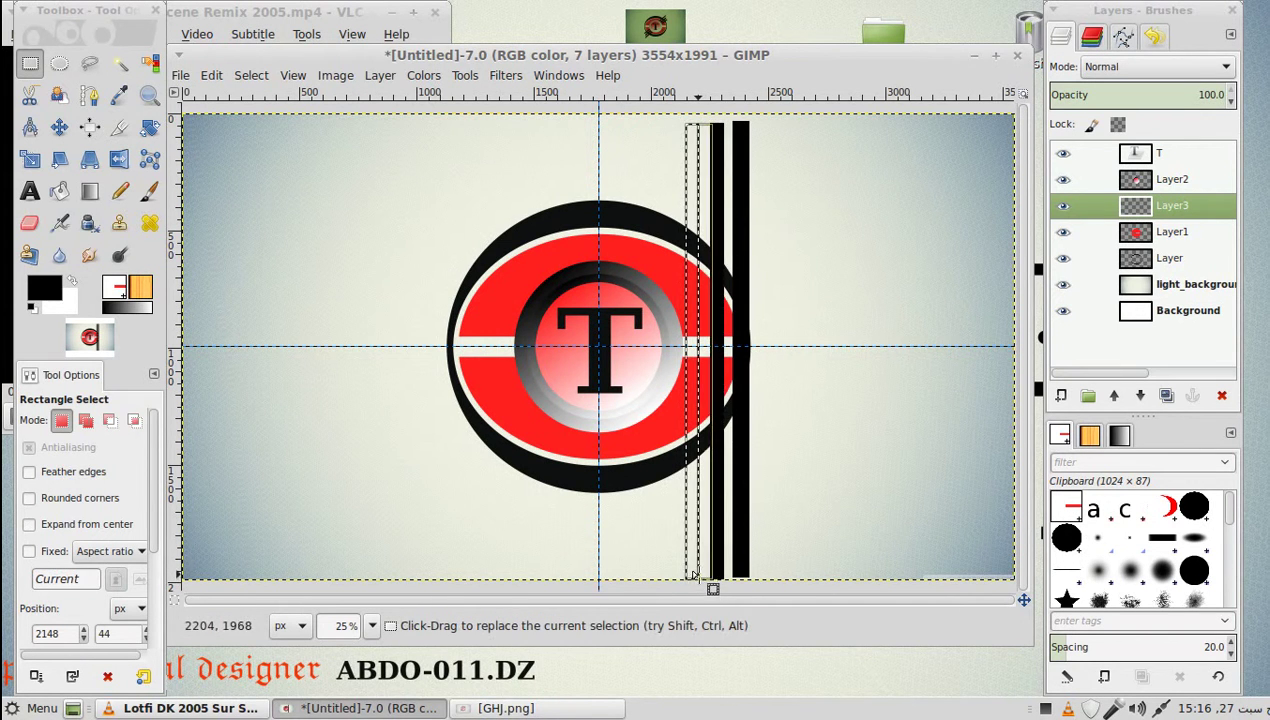
right_click(692, 508)
mouse_move(726, 300)
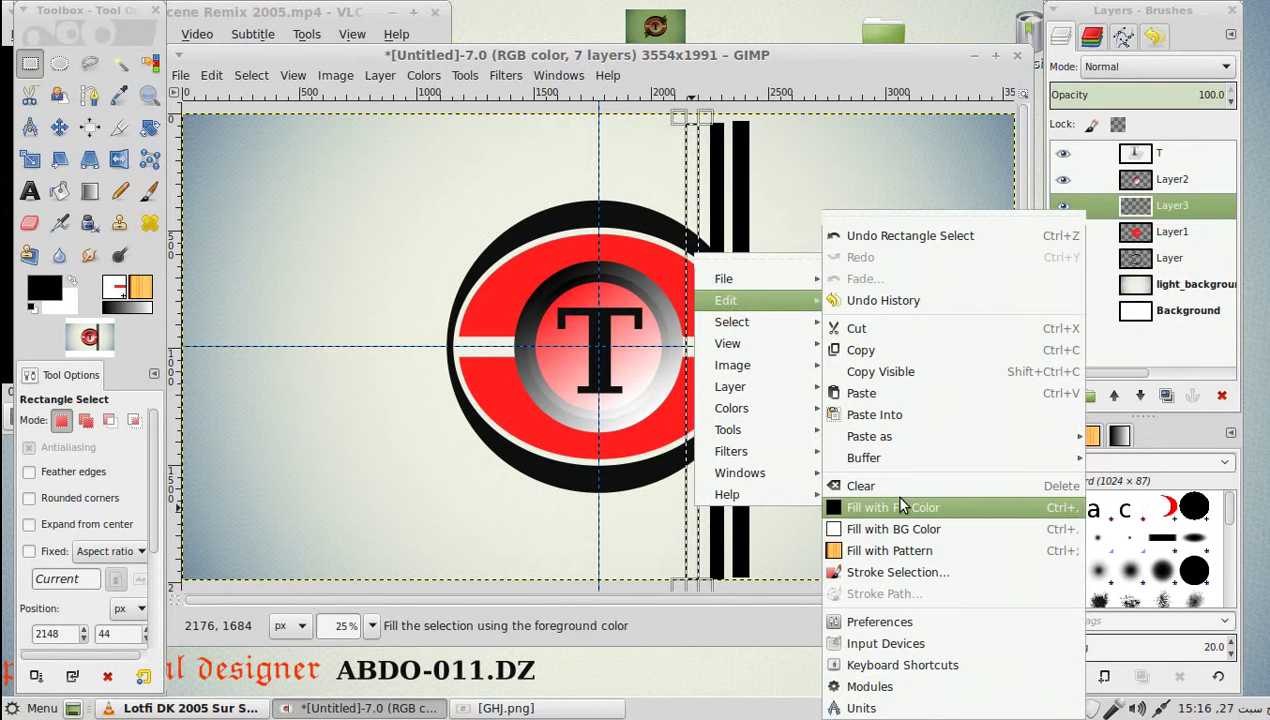
left_click(893, 507)
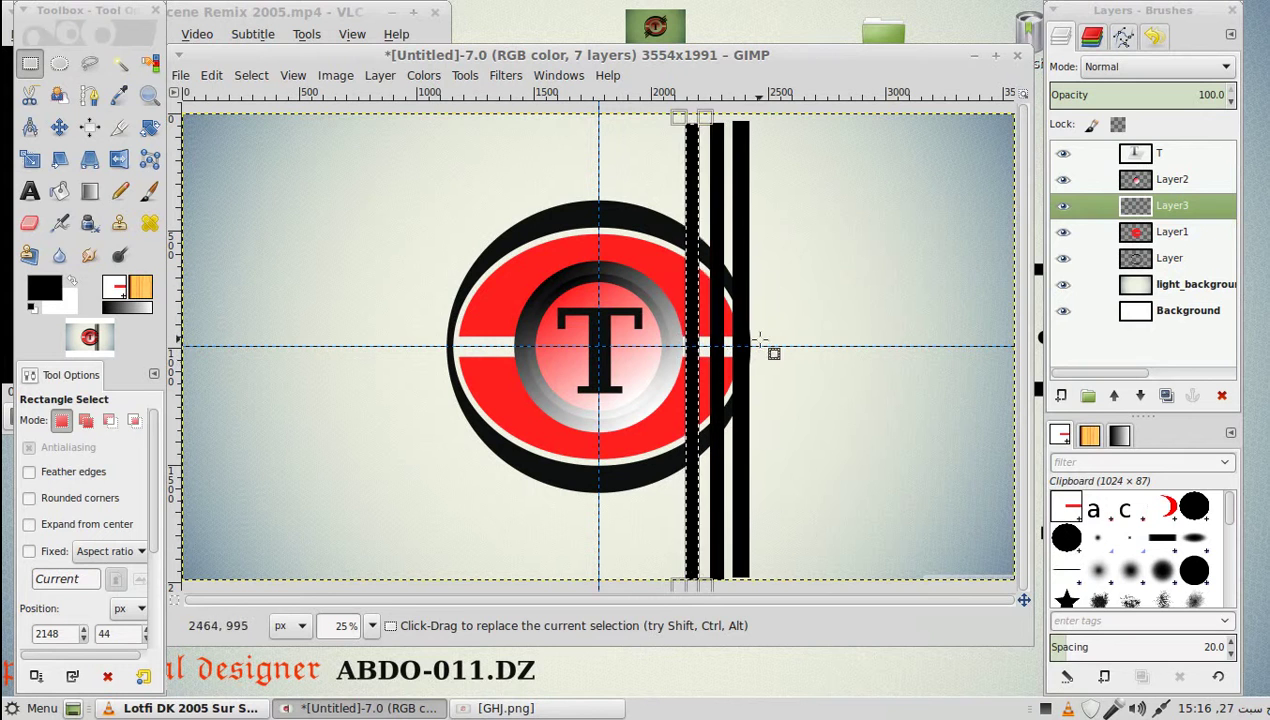
left_click(740, 318)
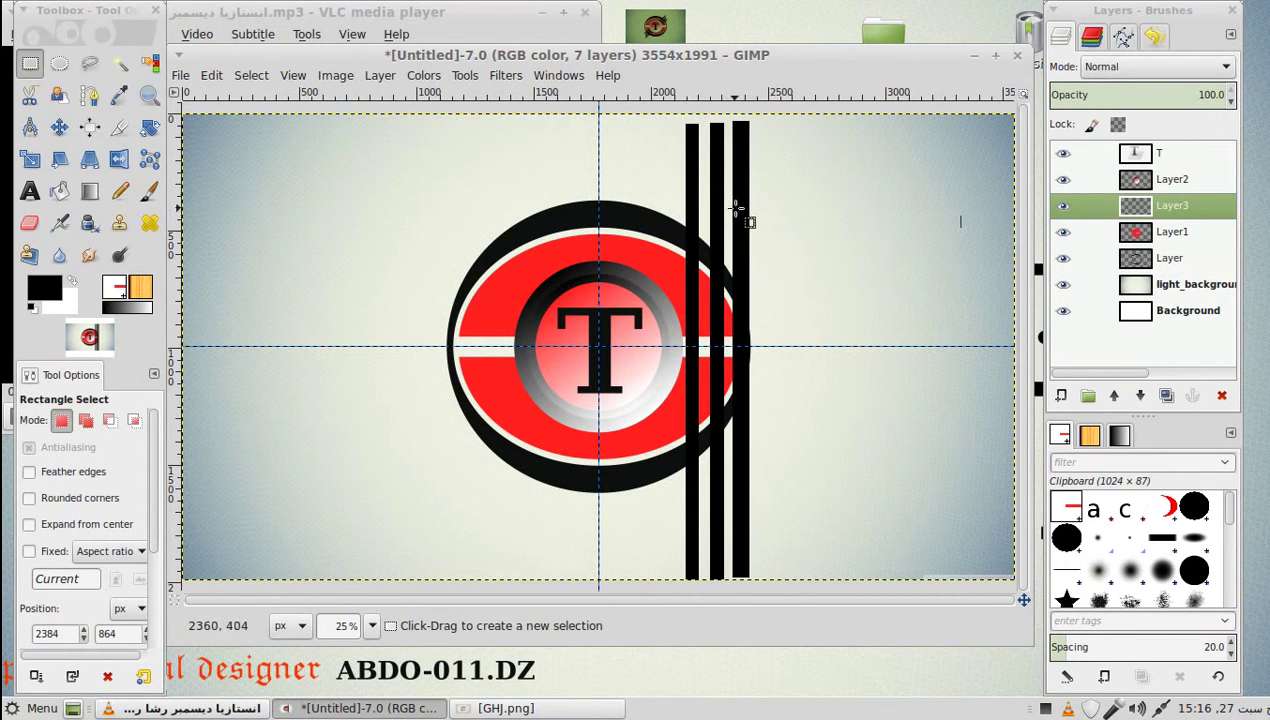
right_click(1132, 209)
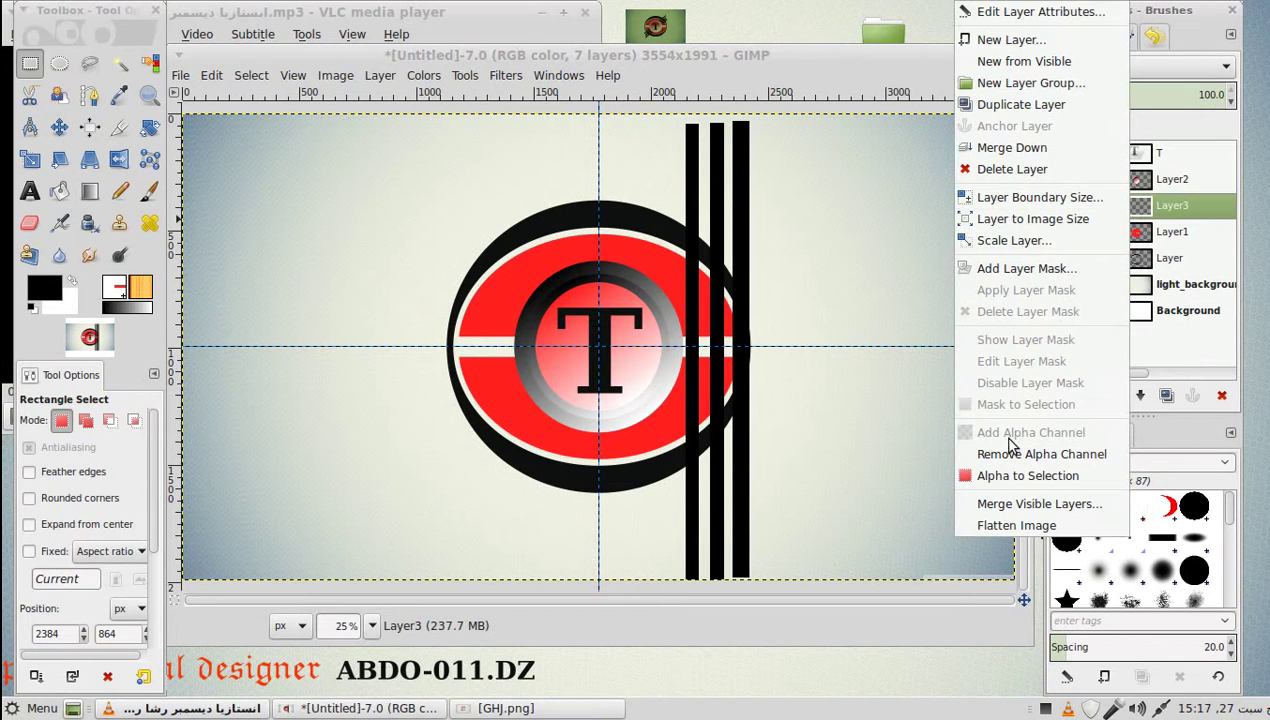
left_click(1018, 482)
Cut the three selected black bars to the clipboard and deselect everything.
right_click(750, 282)
mouse_move(777, 323)
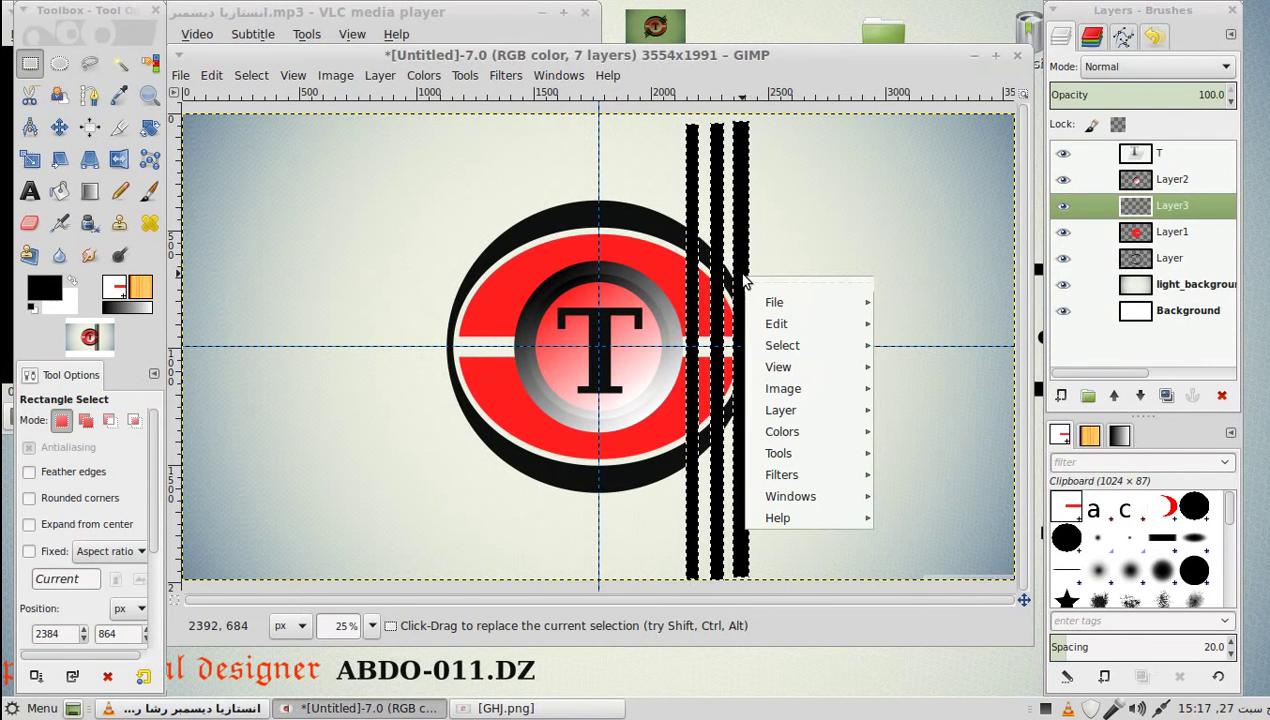
left_click(915, 326)
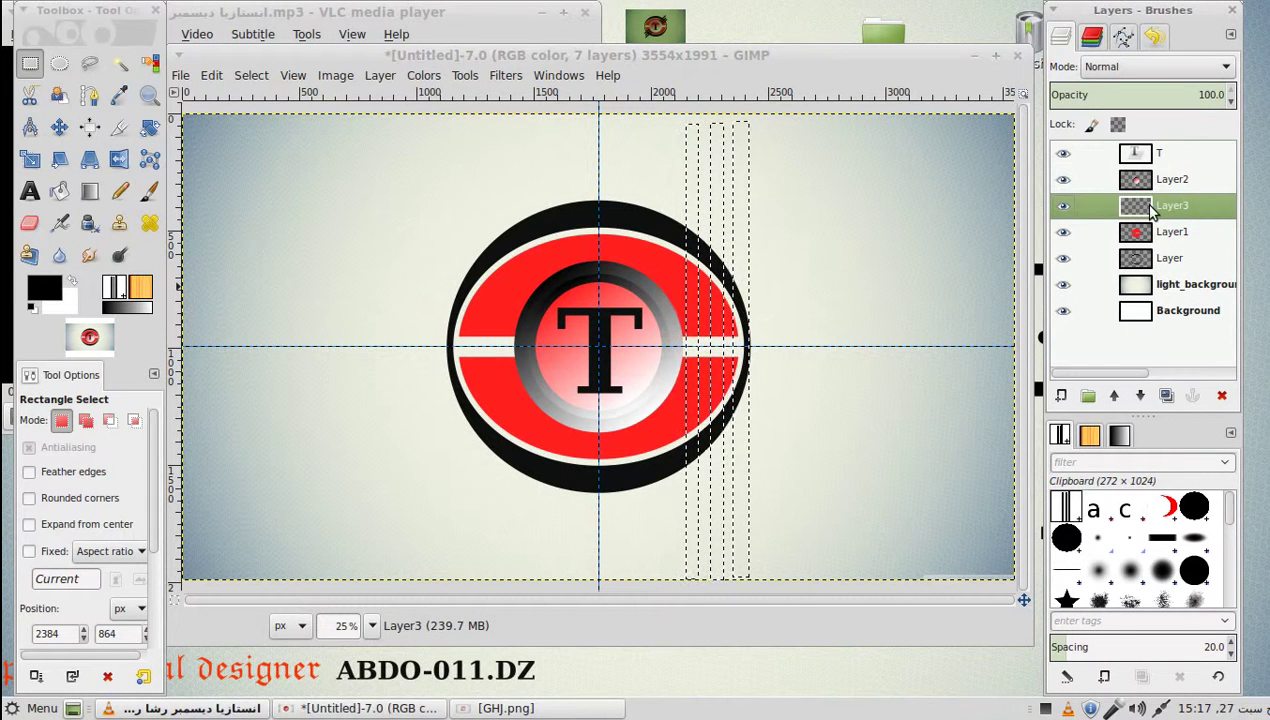
left_click(250, 78)
left_click(262, 116)
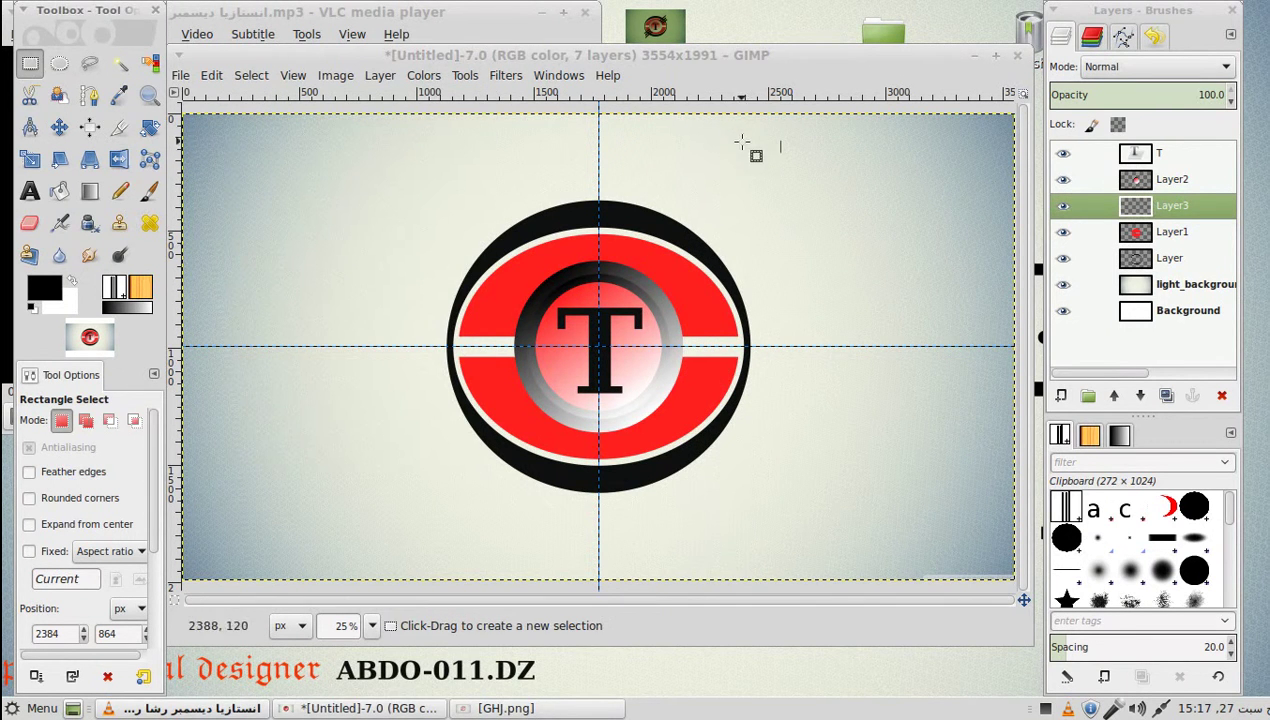
Redraw three tall narrow black bars side by side along the ellipse's right edge.
mouse_move(729, 133)
left_mouse_down()
mouse_move(747, 590)
mouse_move(735, 584)
left_mouse_up()
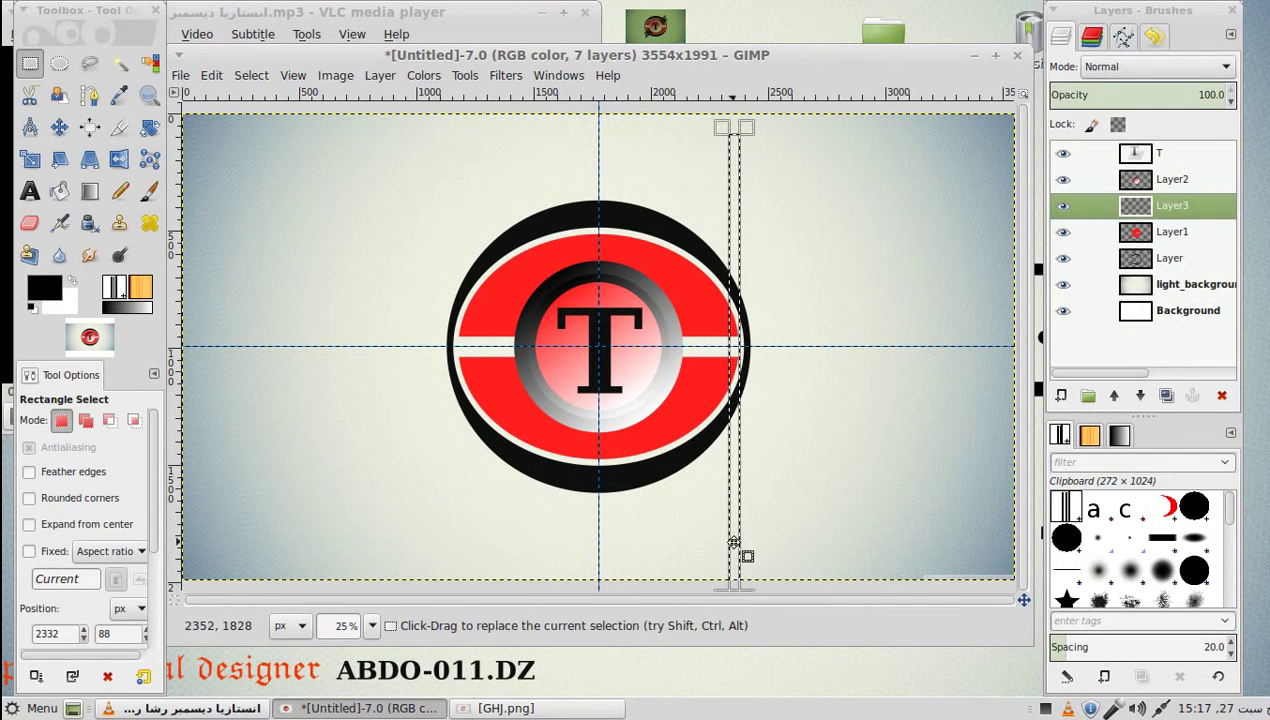
right_click(735, 288)
mouse_move(768, 334)
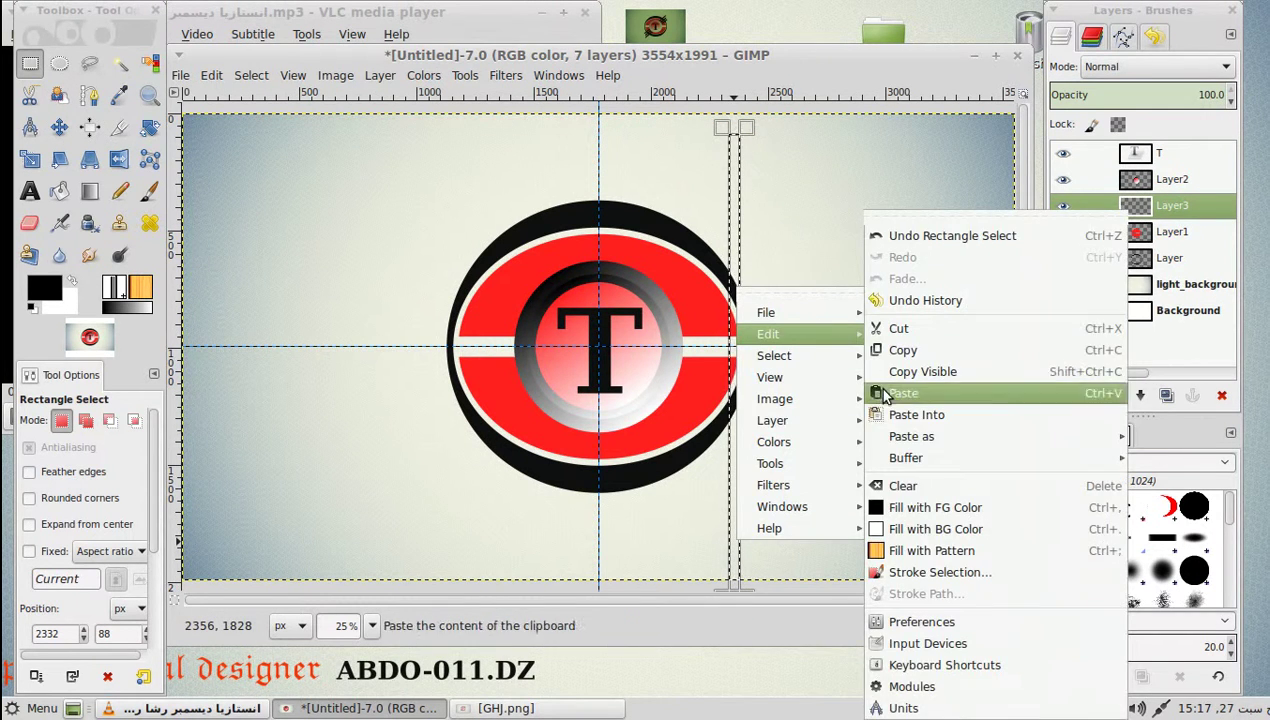
left_click(893, 507)
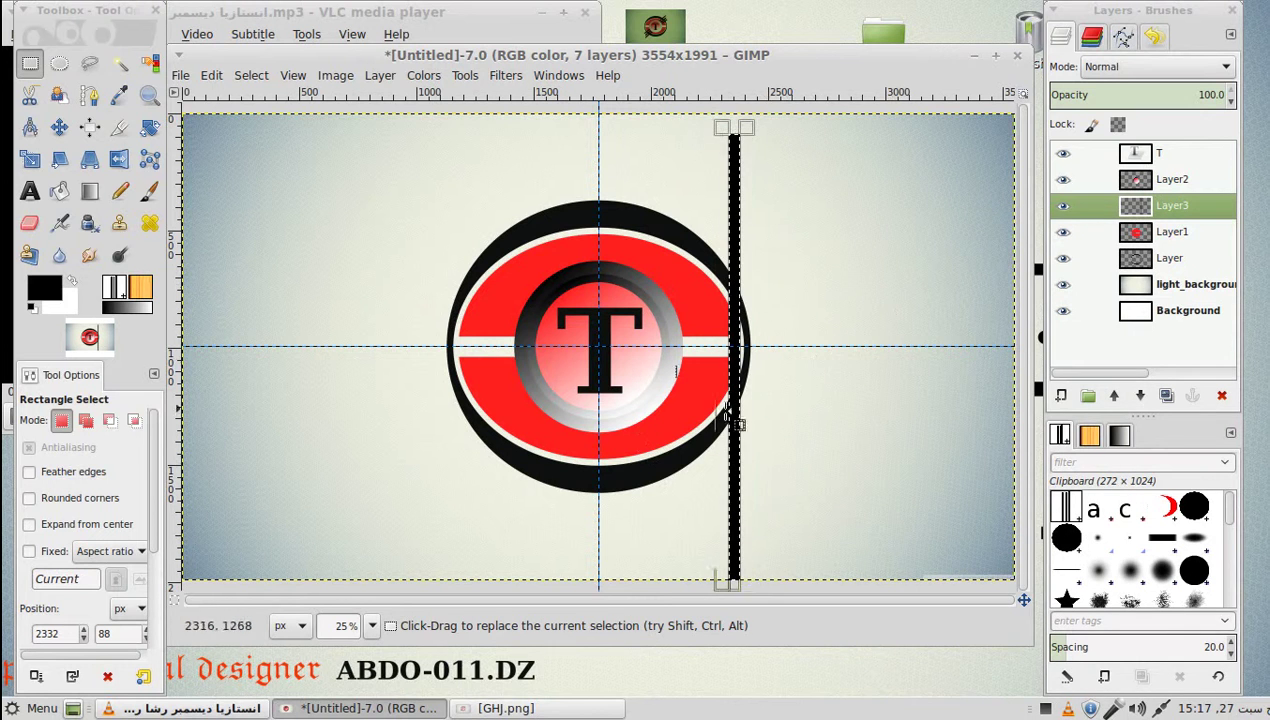
left_click_drag(698, 135, 711, 569)
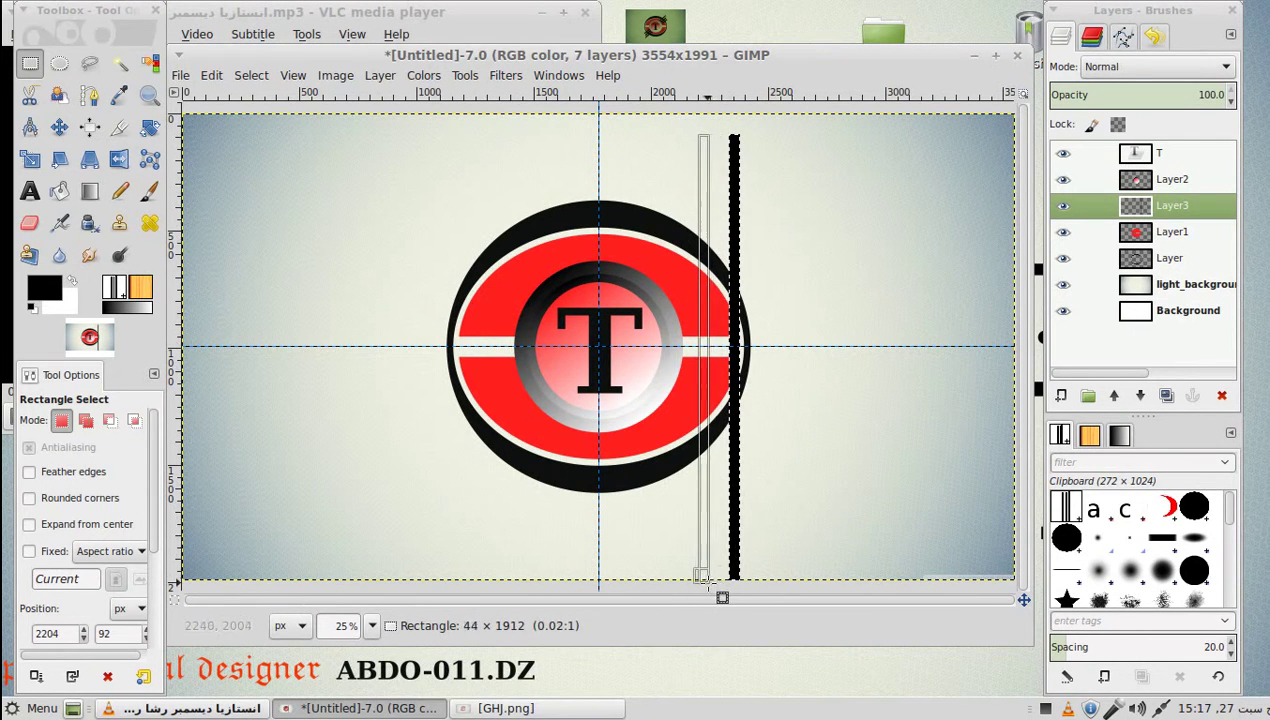
left_click_drag(703, 340, 712, 342)
left_click_drag(709, 542, 710, 538)
right_click(712, 522)
mouse_move(747, 314)
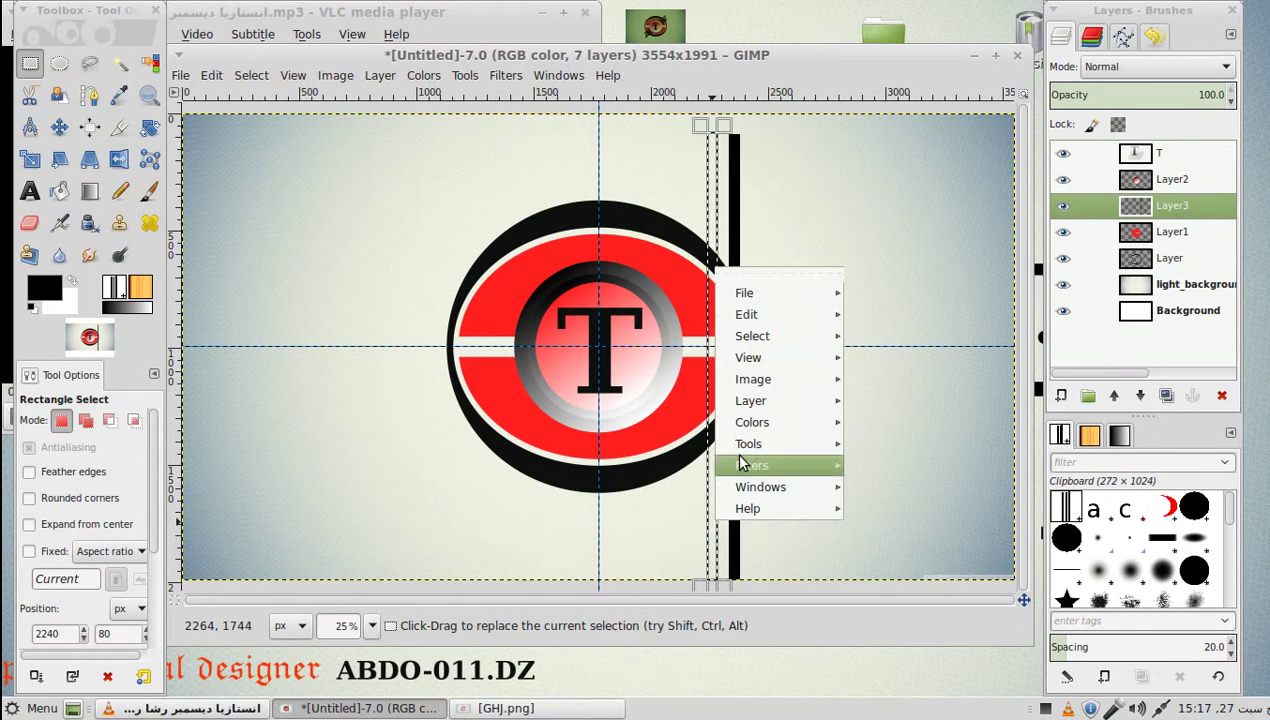
left_click(870, 507)
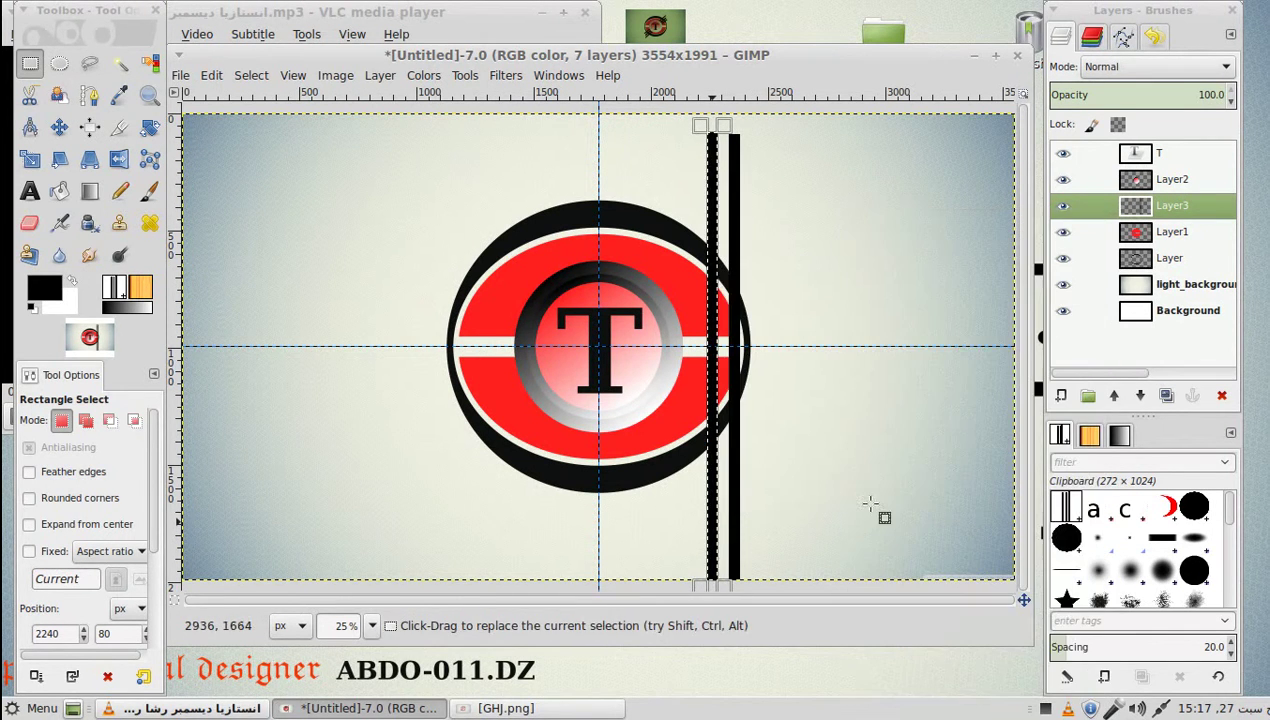
mouse_move(682, 131)
left_mouse_down()
mouse_move(694, 581)
mouse_move(706, 594)
left_mouse_up()
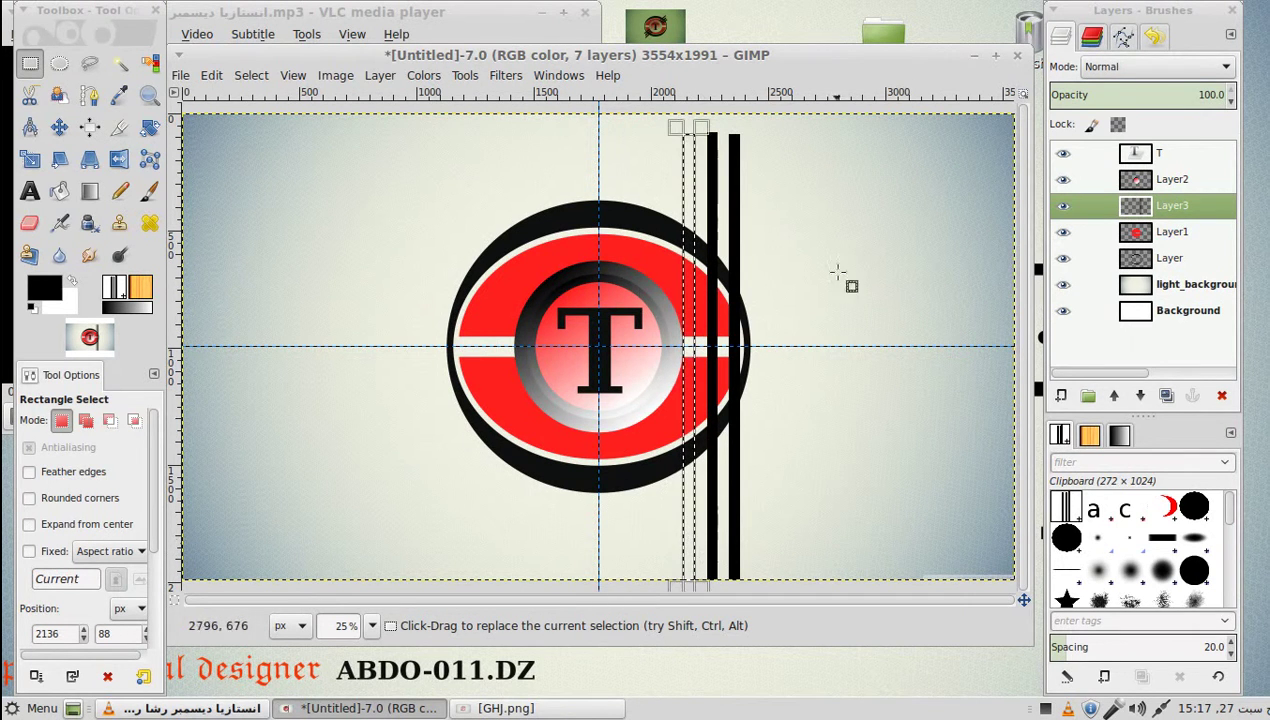
right_click(688, 305)
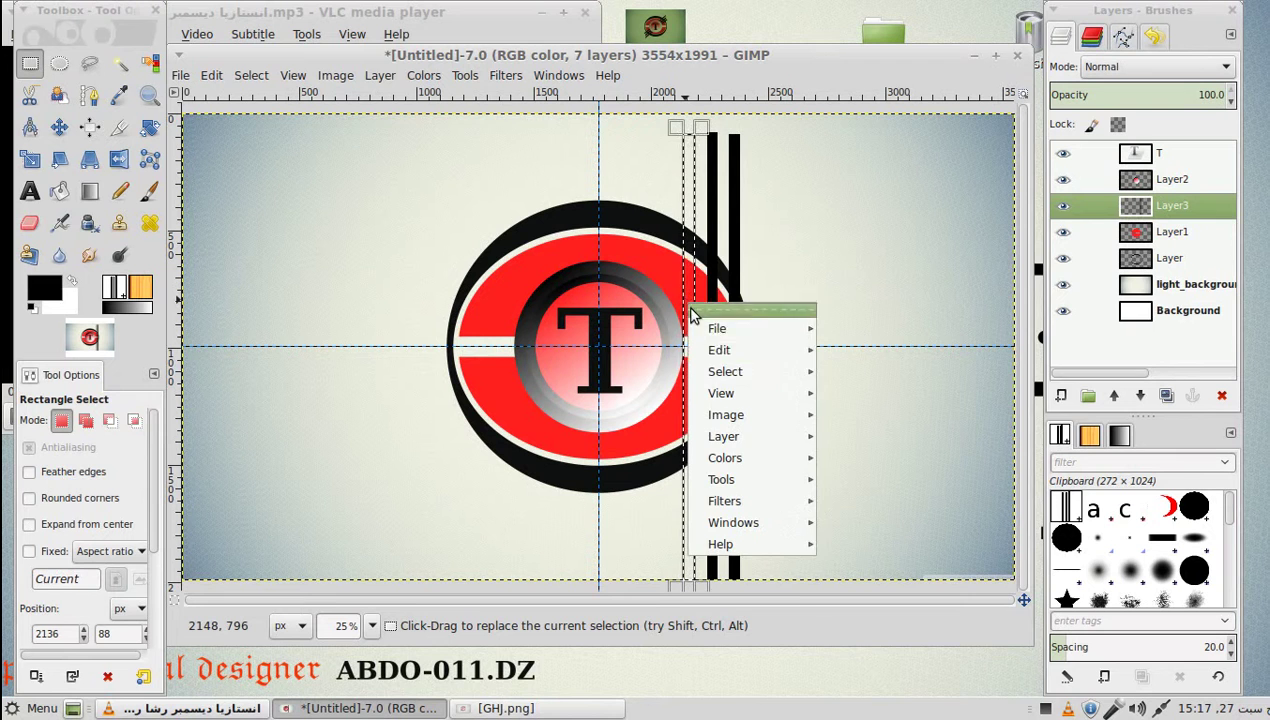
left_click(830, 505)
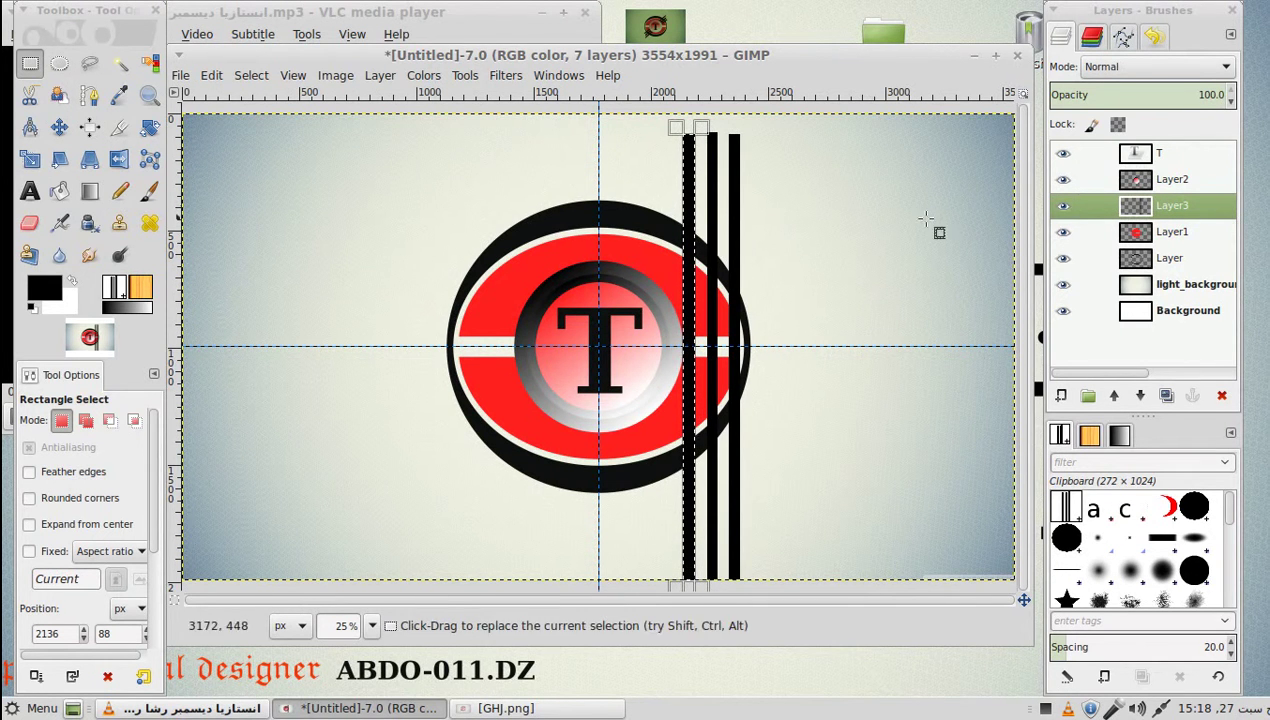
Rotate Layer3's three bars about 53.56° into diagonals and anchor the floating layer.
right_click(1147, 205)
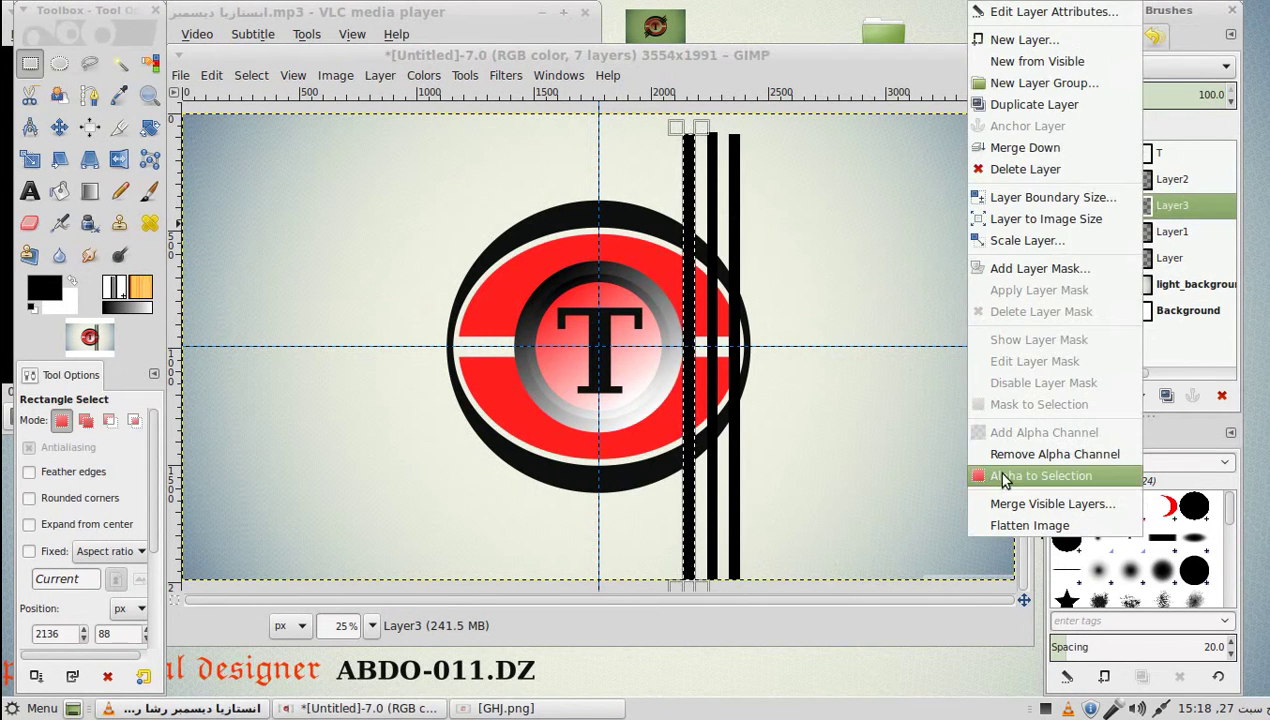
left_click(1005, 477)
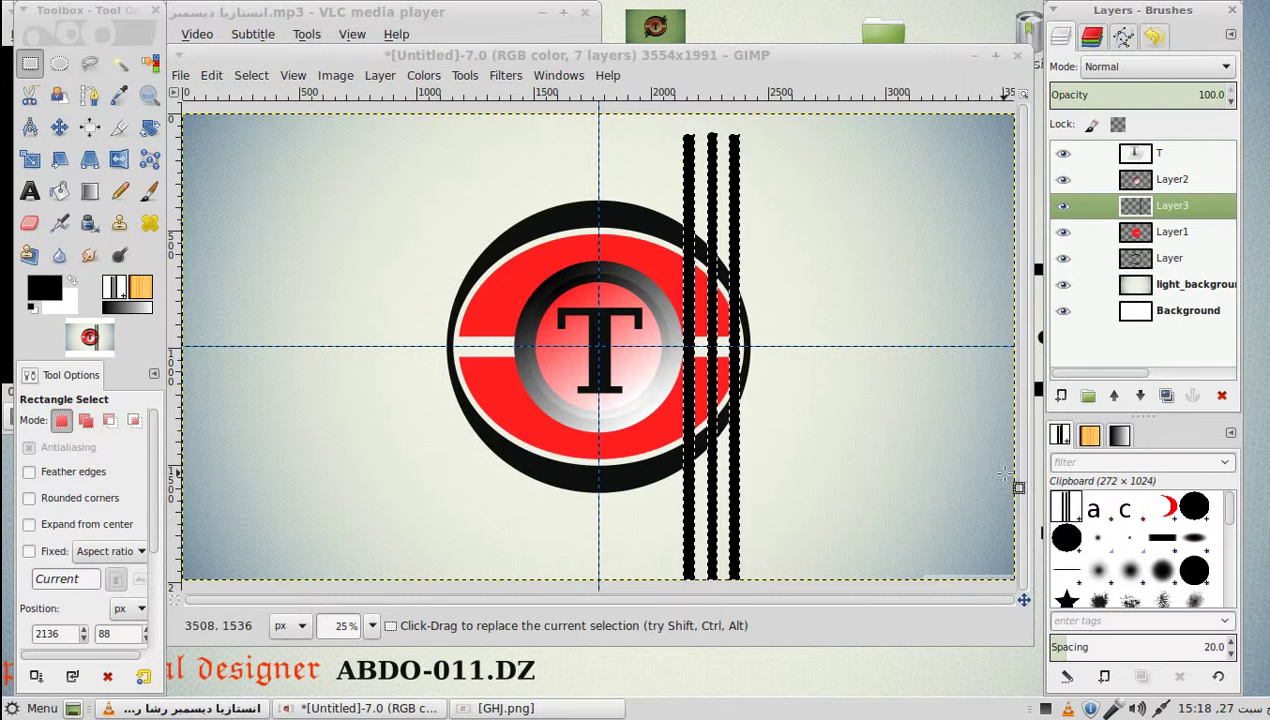
left_click(149, 127)
left_click_drag(722, 177, 830, 278)
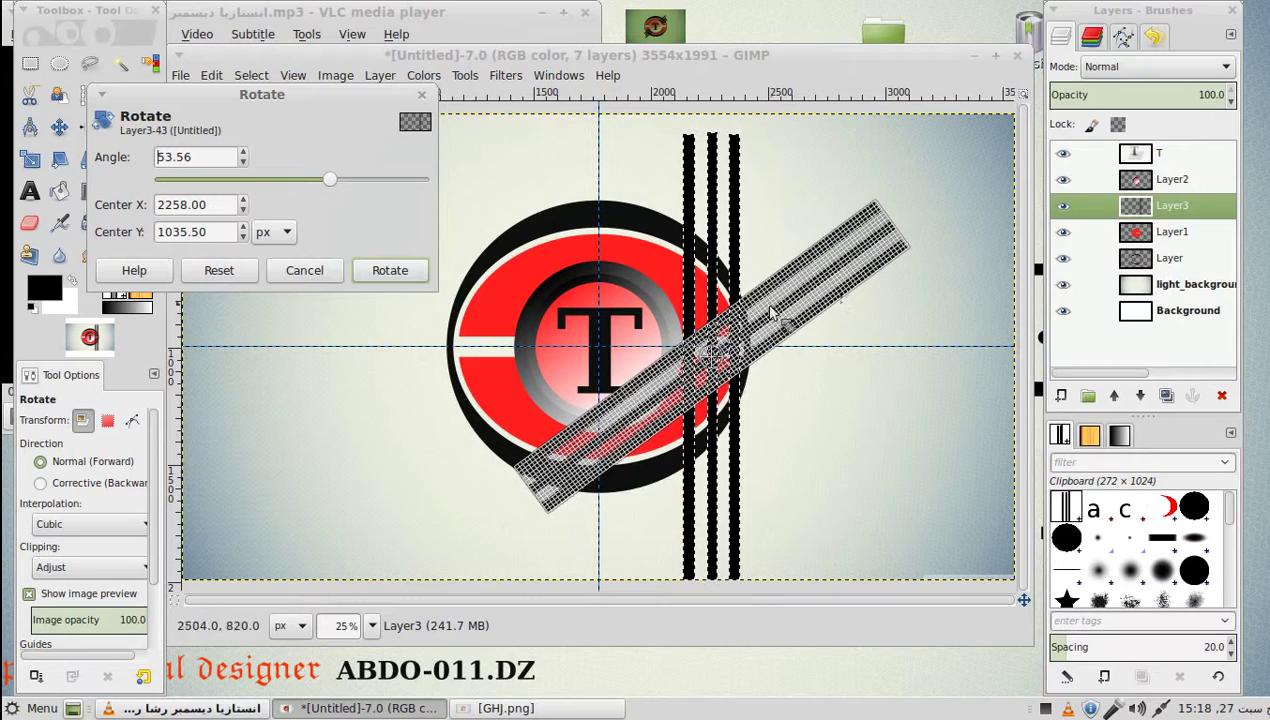
mouse_move(711, 358)
left_mouse_down()
mouse_move(697, 358)
mouse_move(645, 273)
mouse_move(677, 241)
left_mouse_up()
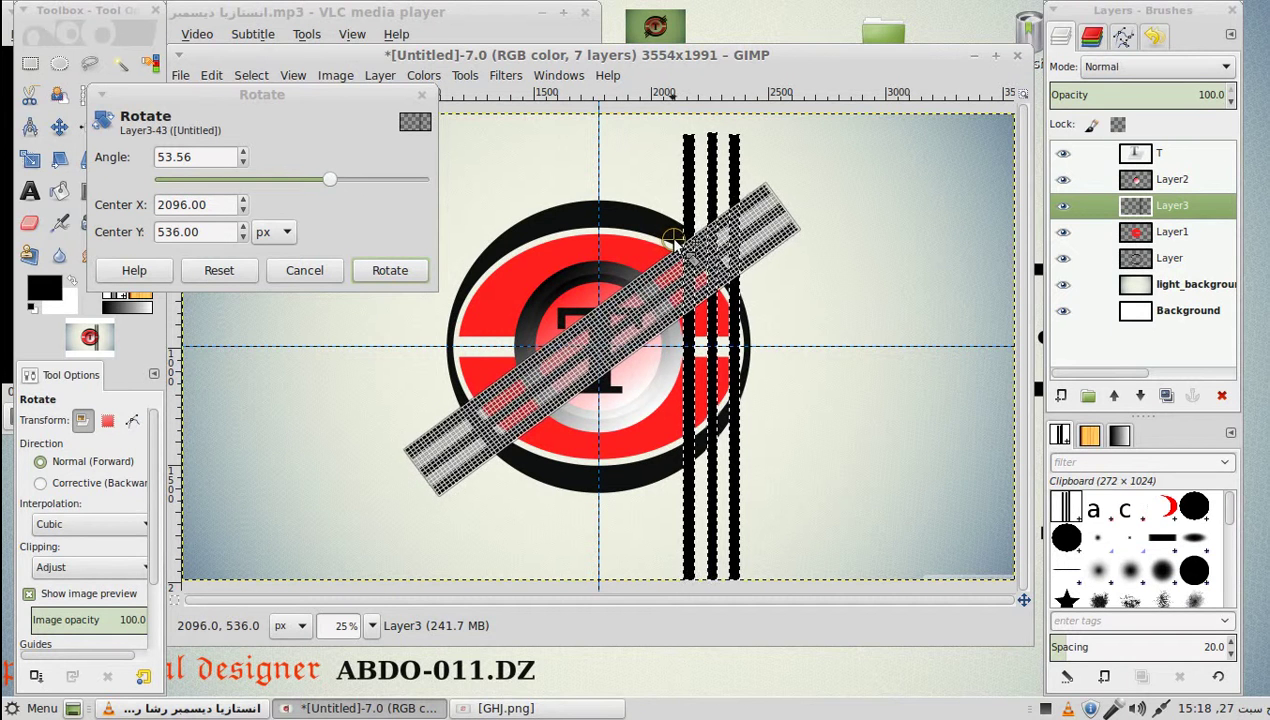
left_click(414, 271)
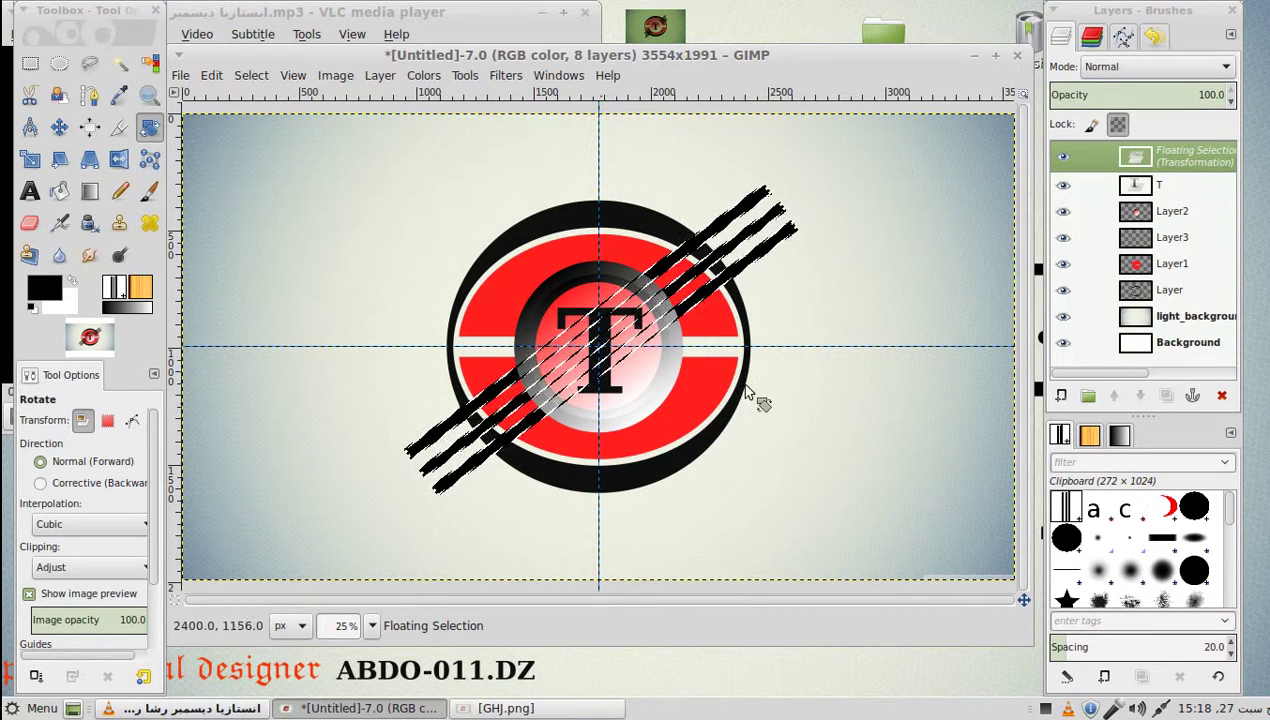
right_click(1166, 170)
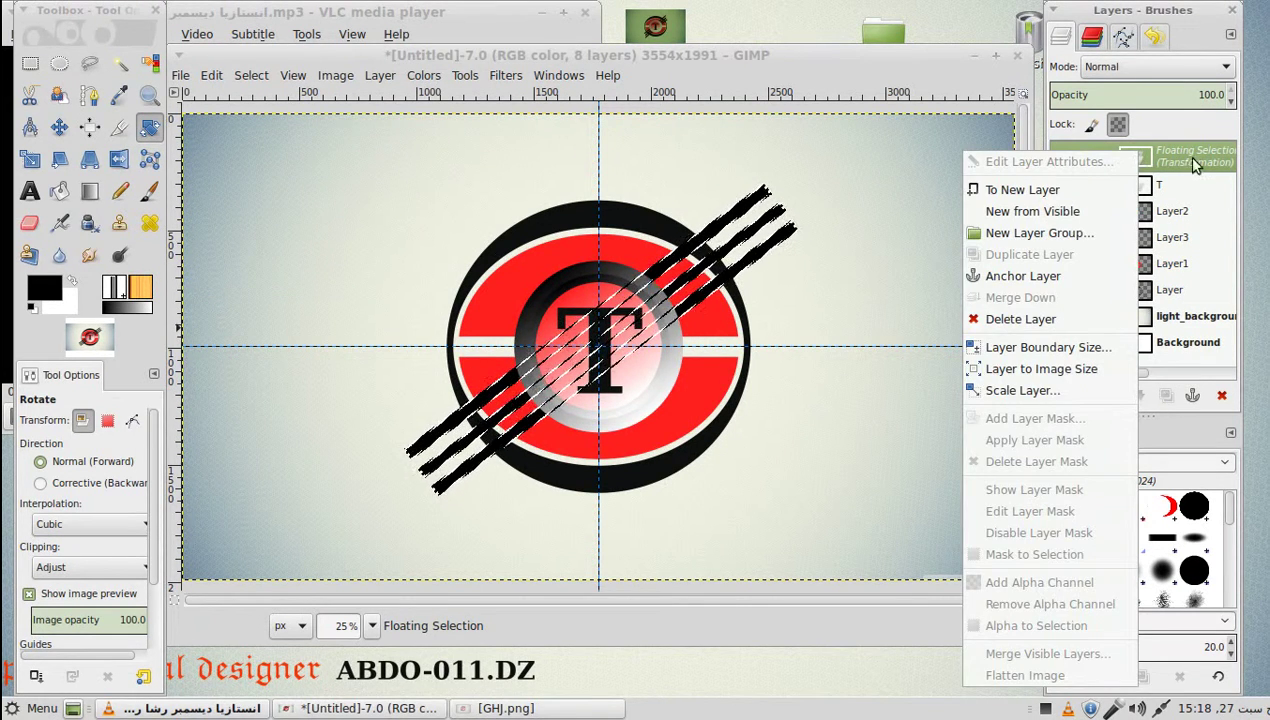
left_click(1052, 278)
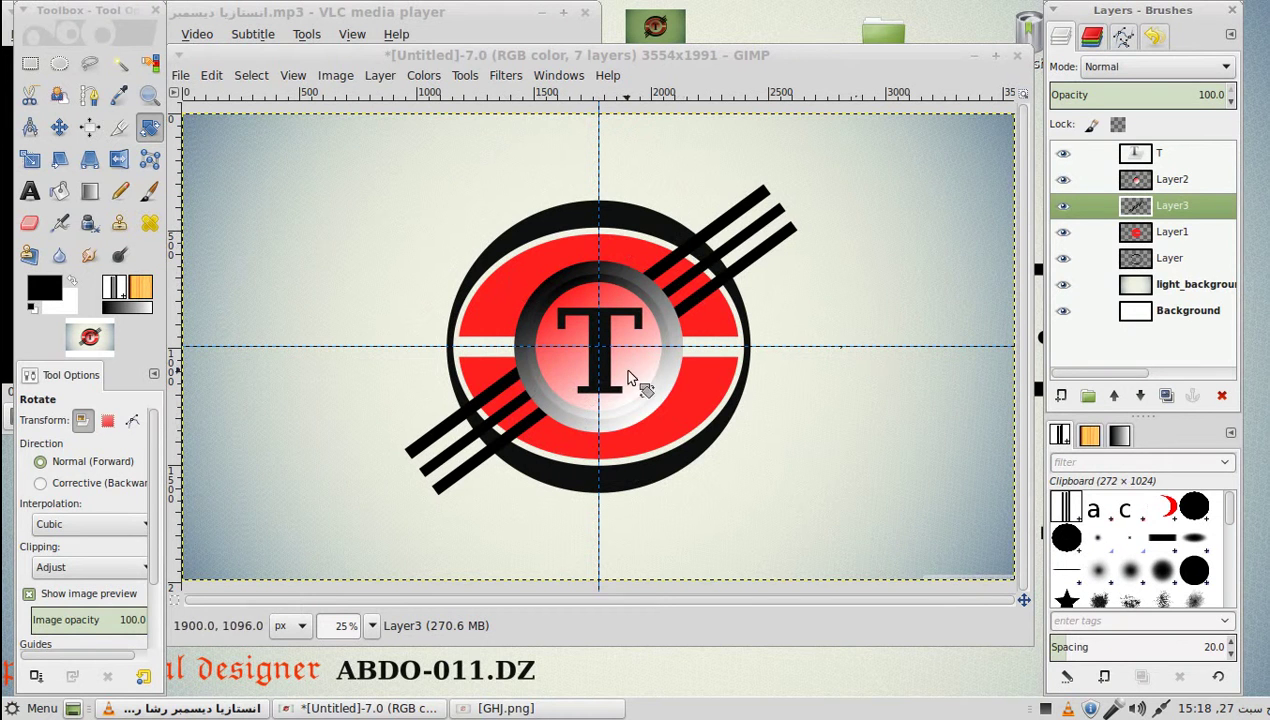
Load the bars' shape and cut off their upper-right ends with an ellipse selection.
right_click(1113, 198)
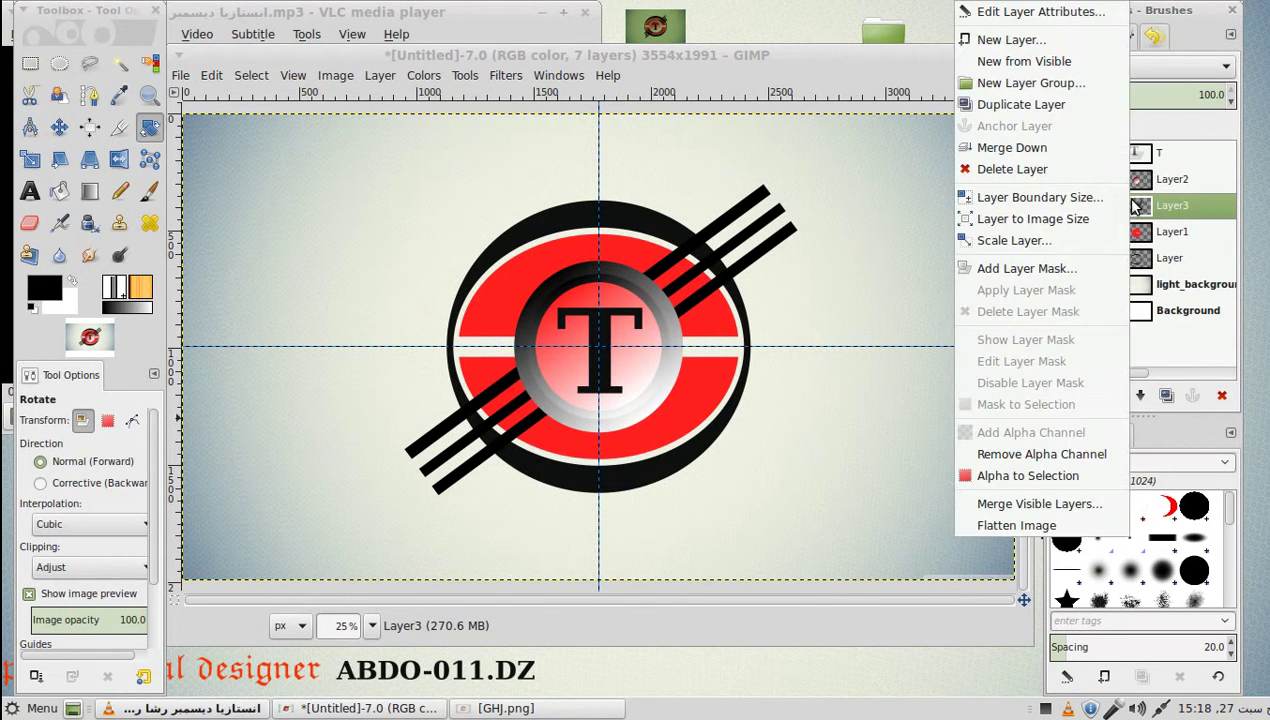
left_click(1010, 477)
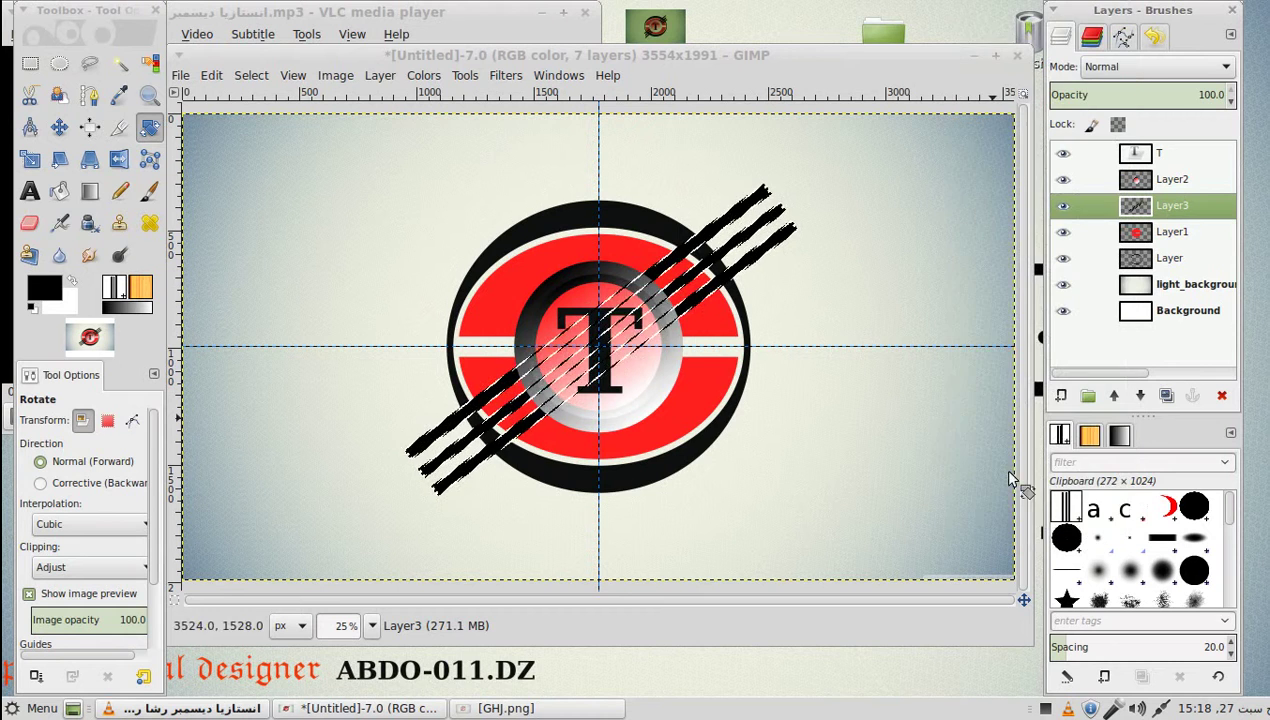
left_click(60, 64)
mouse_move(887, 167)
left_mouse_down()
mouse_move(825, 199)
mouse_move(801, 244)
mouse_move(805, 213)
left_mouse_up()
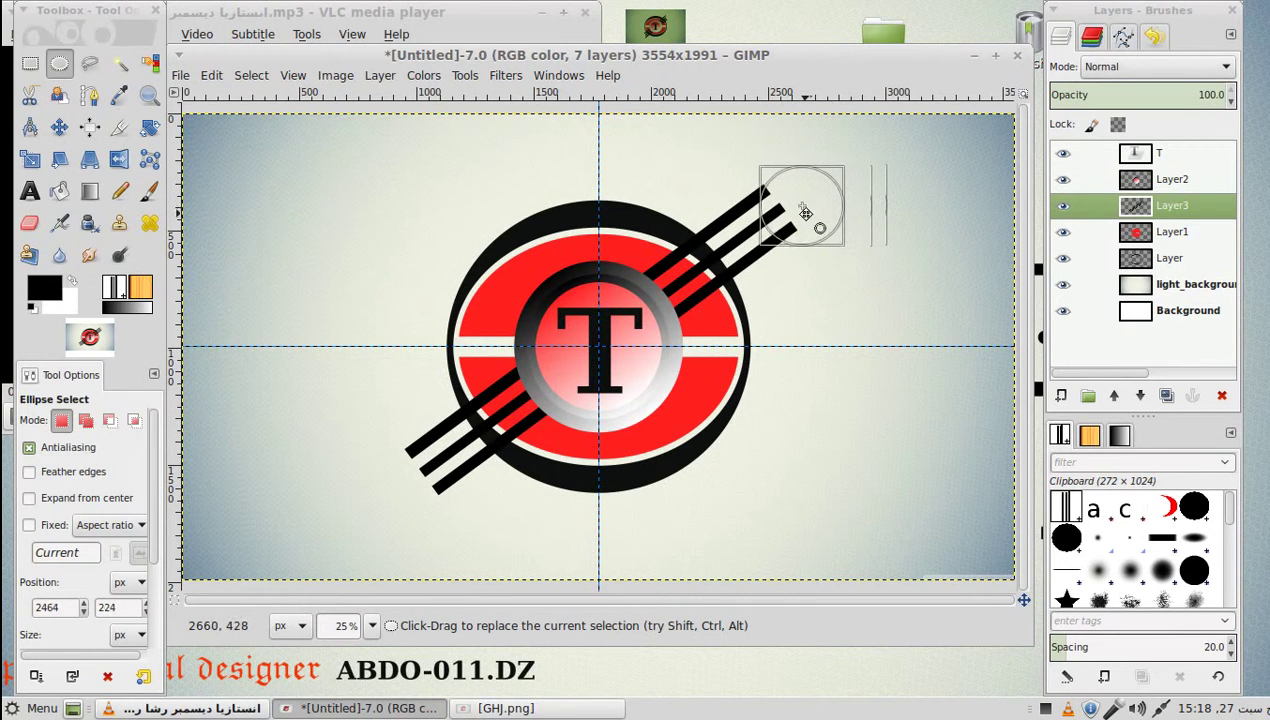
left_click_drag(805, 213, 804, 211)
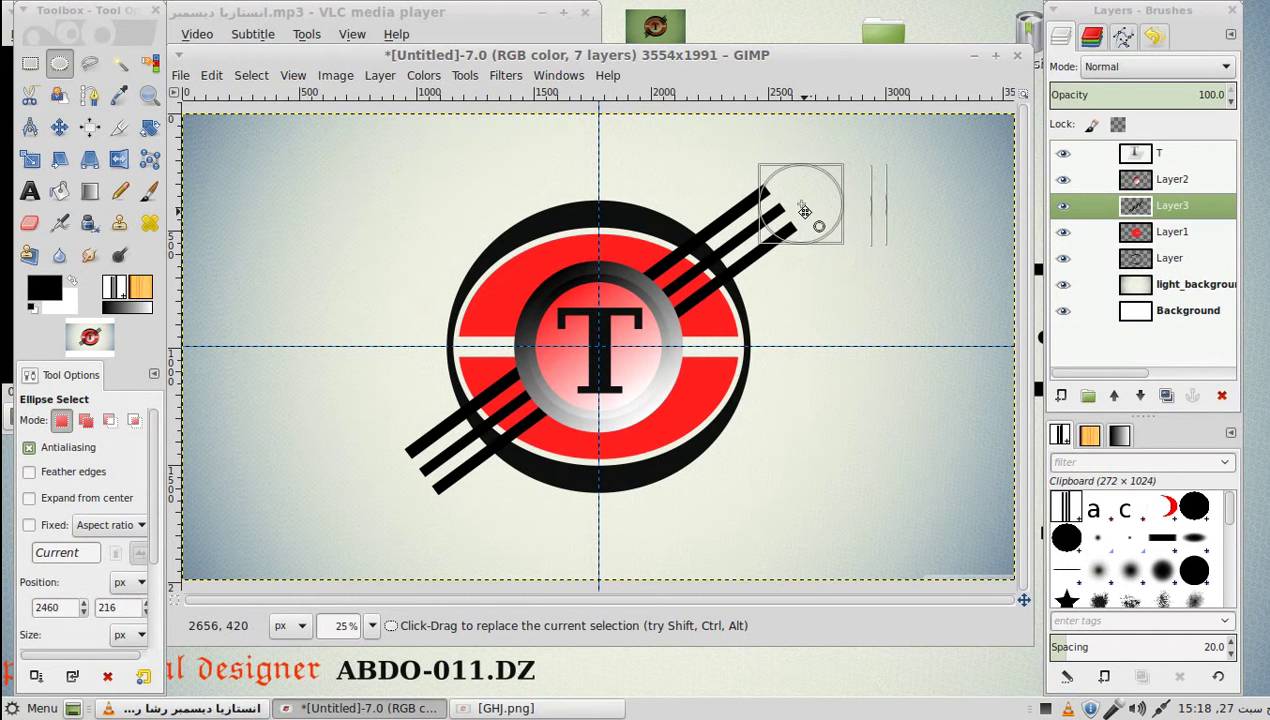
right_click(806, 218)
mouse_move(838, 262)
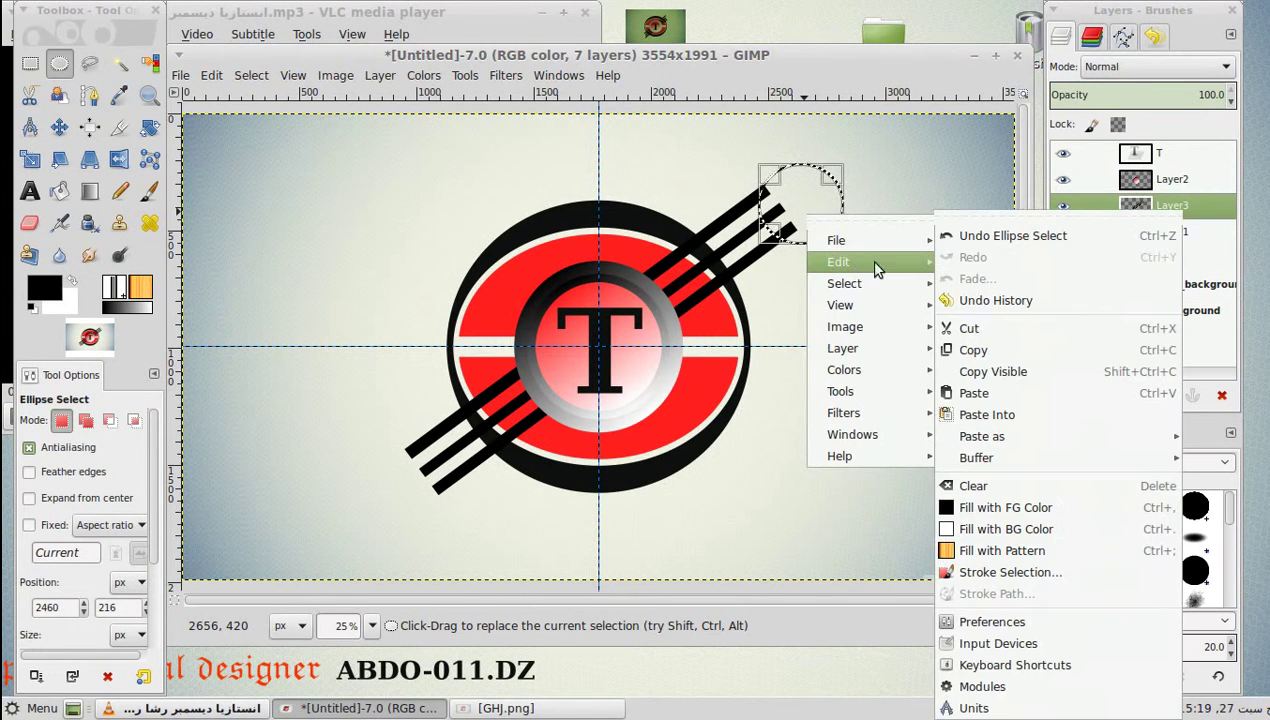
left_click(1008, 330)
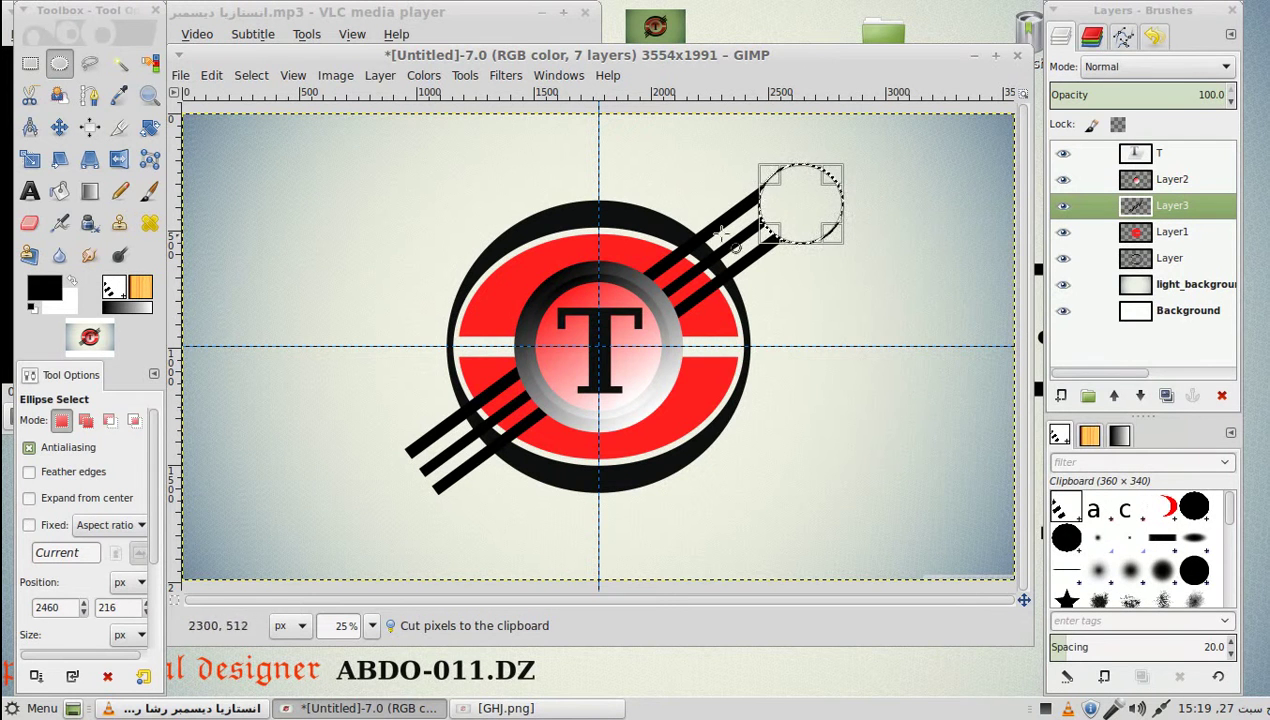
Move the ellipse to the bars' lower-left ends, cut them too, and deselect.
mouse_move(813, 222)
left_mouse_down()
mouse_move(401, 473)
mouse_move(410, 480)
left_mouse_up()
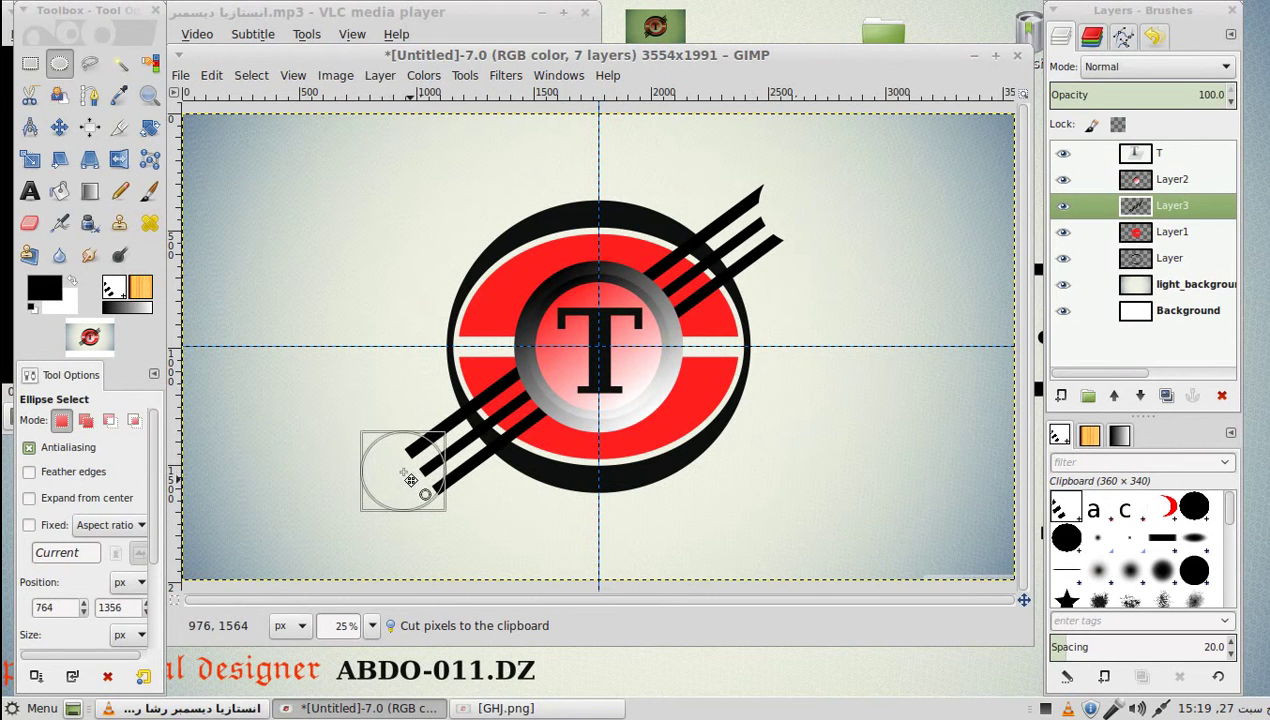
right_click(405, 470)
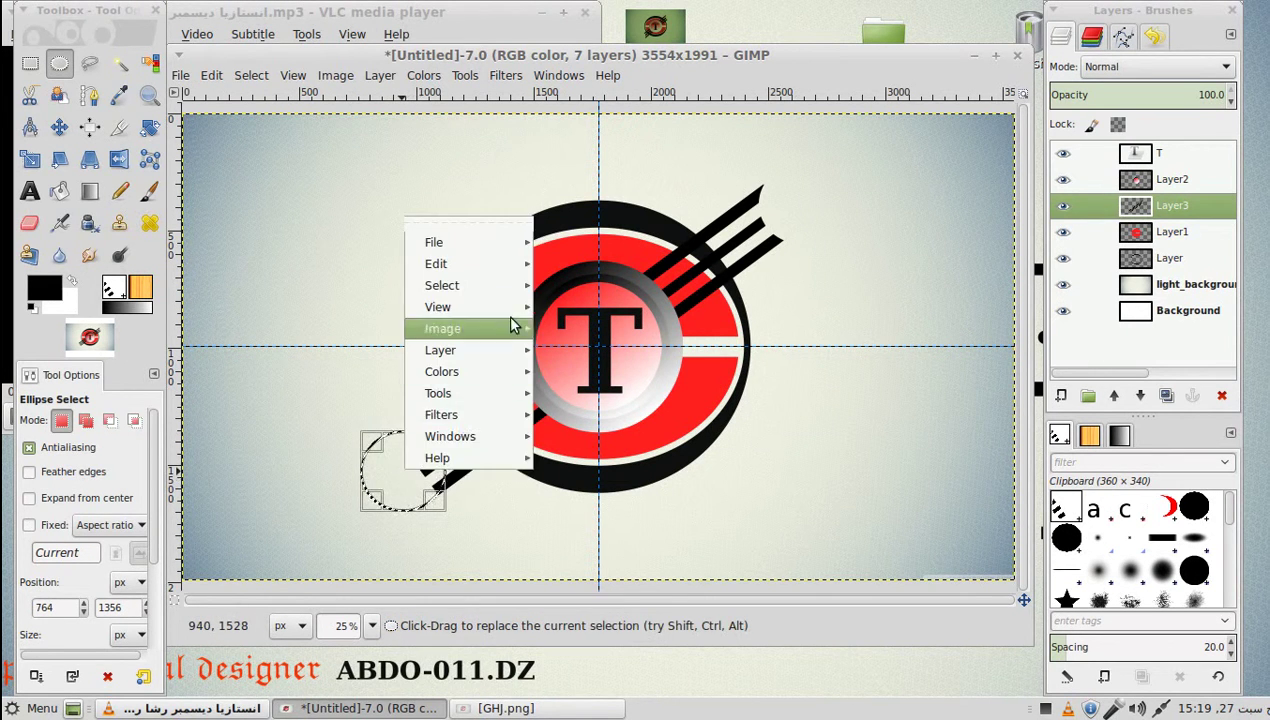
left_click(580, 330)
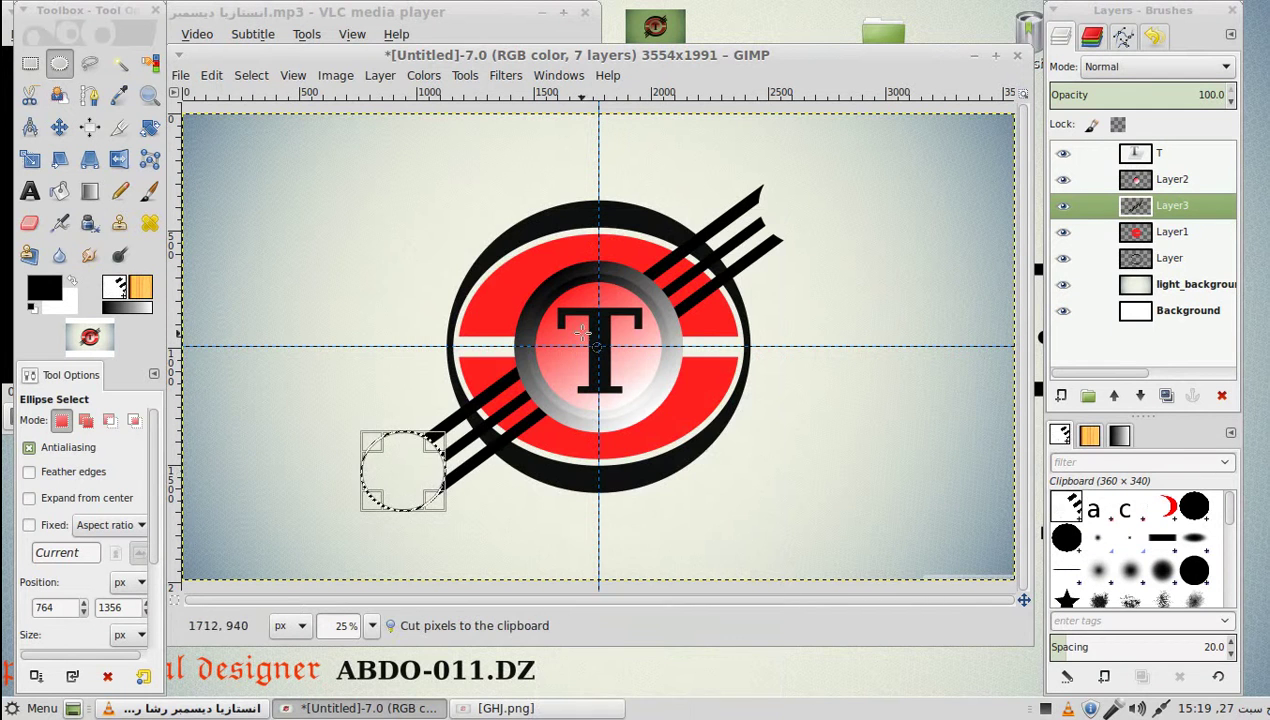
left_click(397, 196)
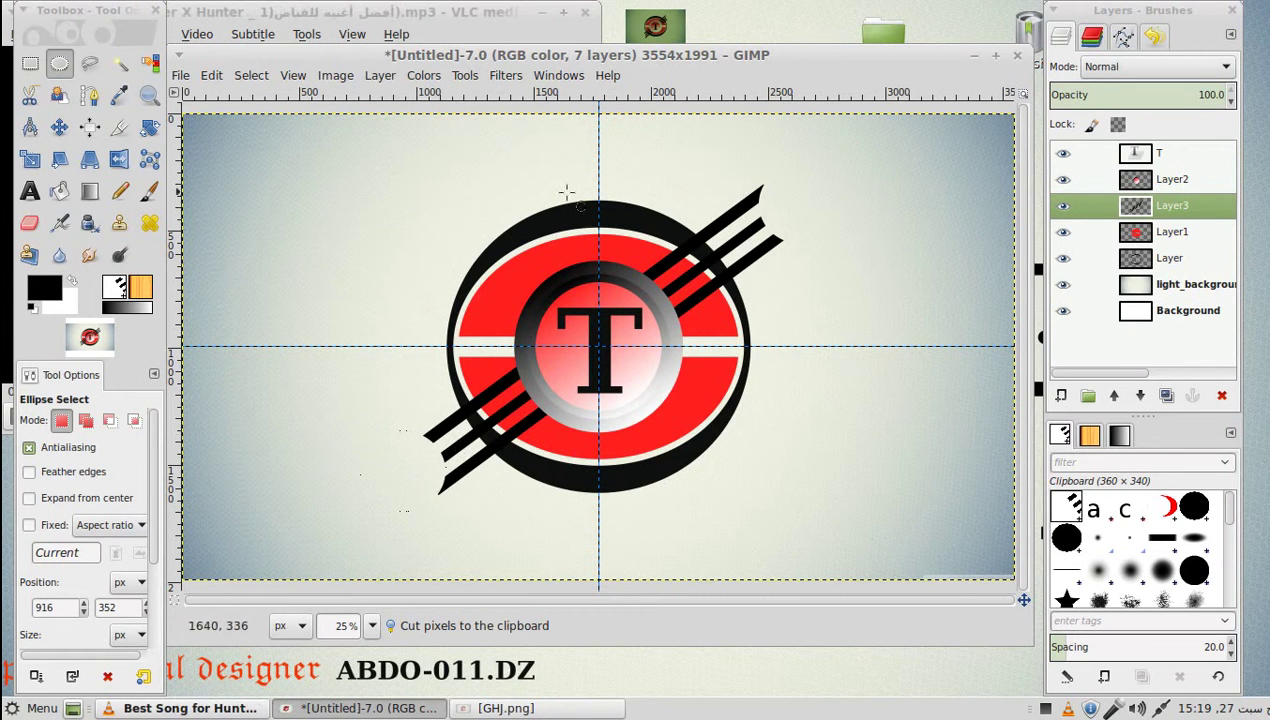
Export the logo to the Desktop as ABDO.png, accepting the default PNG settings.
left_click(180, 76)
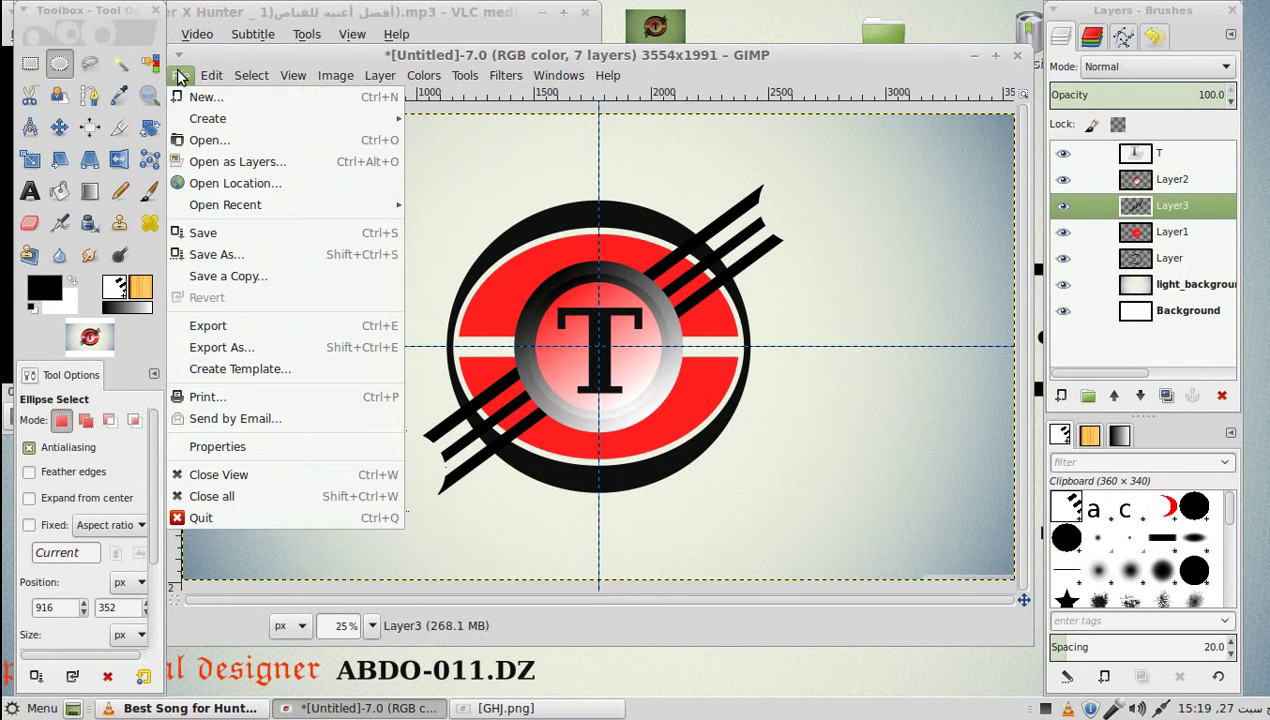
left_click(228, 325)
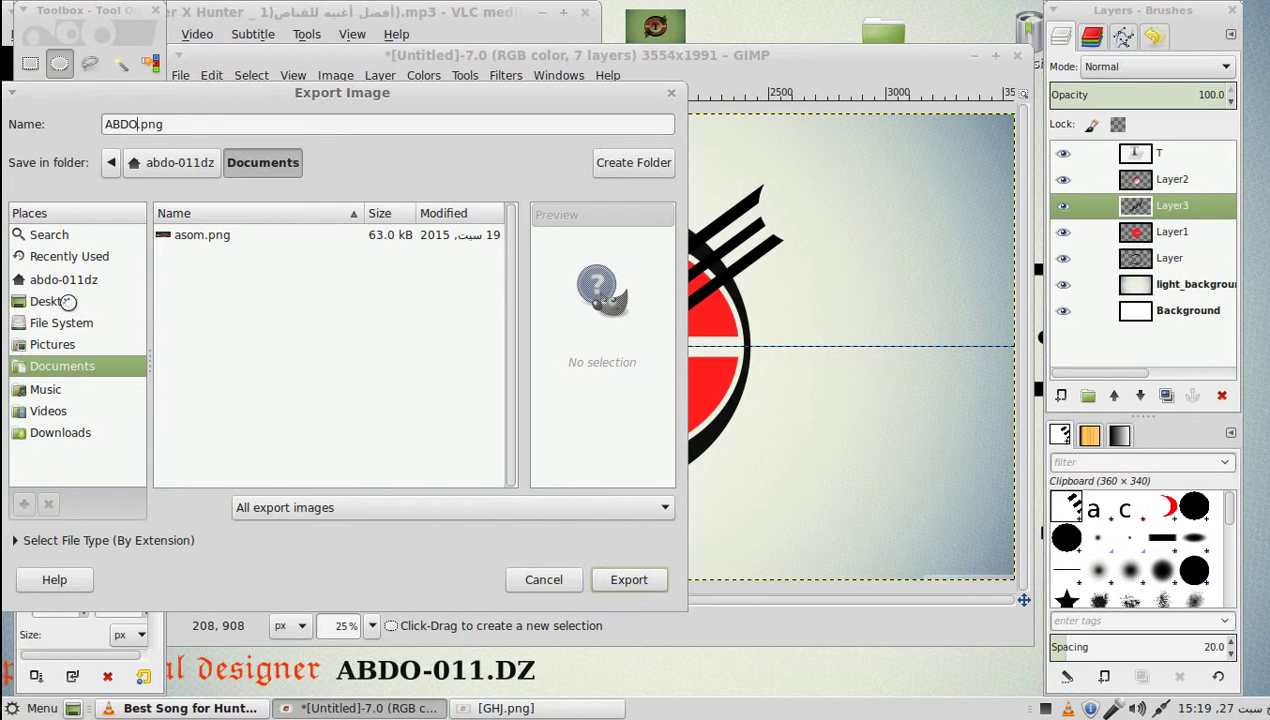
left_click(52, 301)
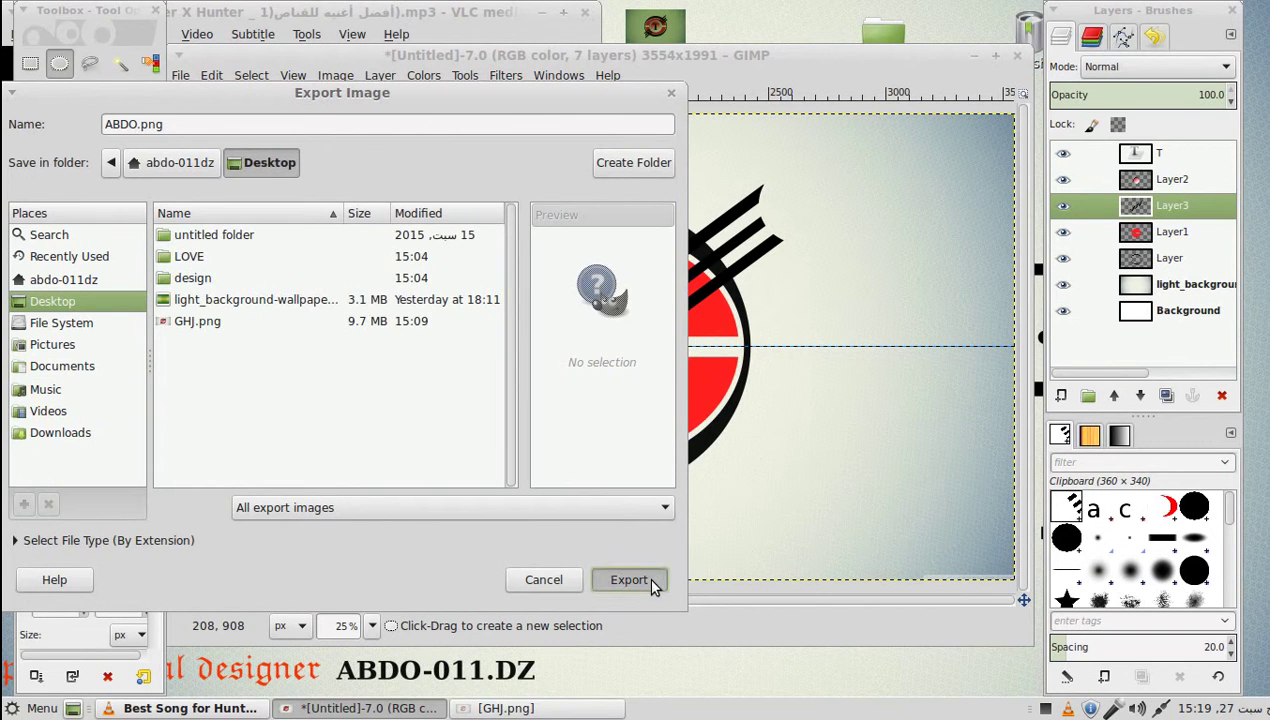
left_click(651, 578)
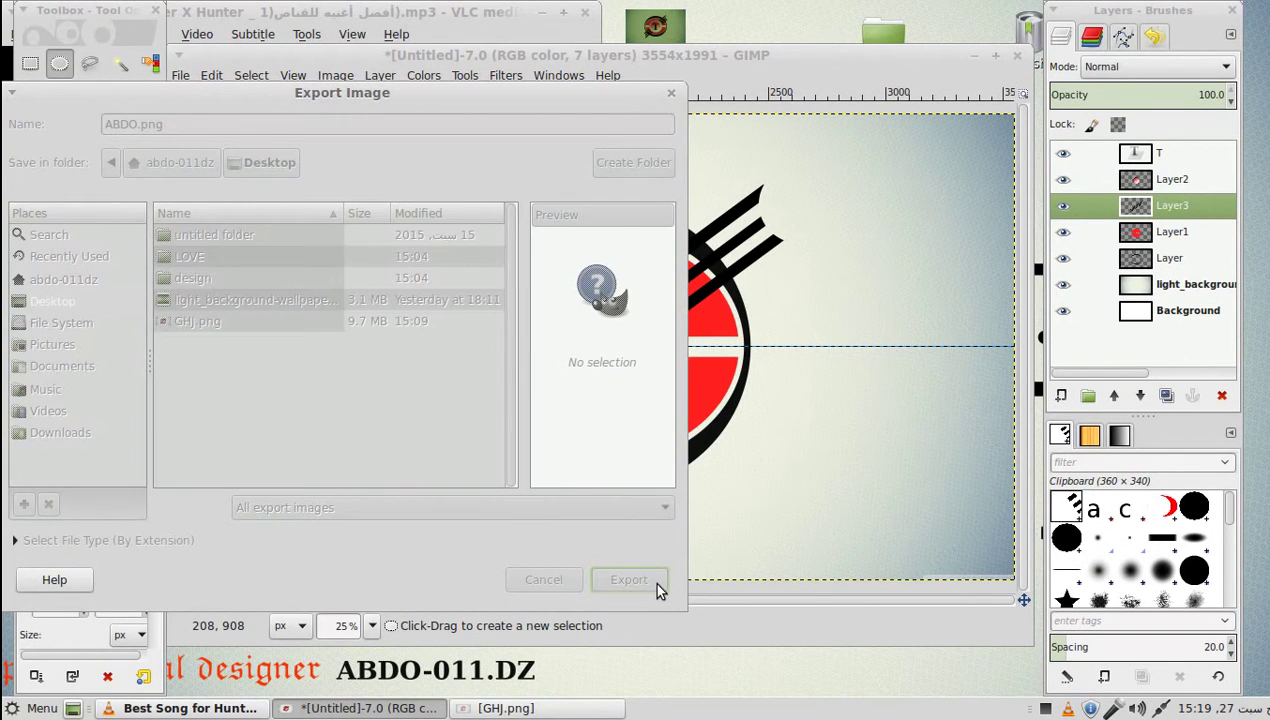
left_click(446, 495)
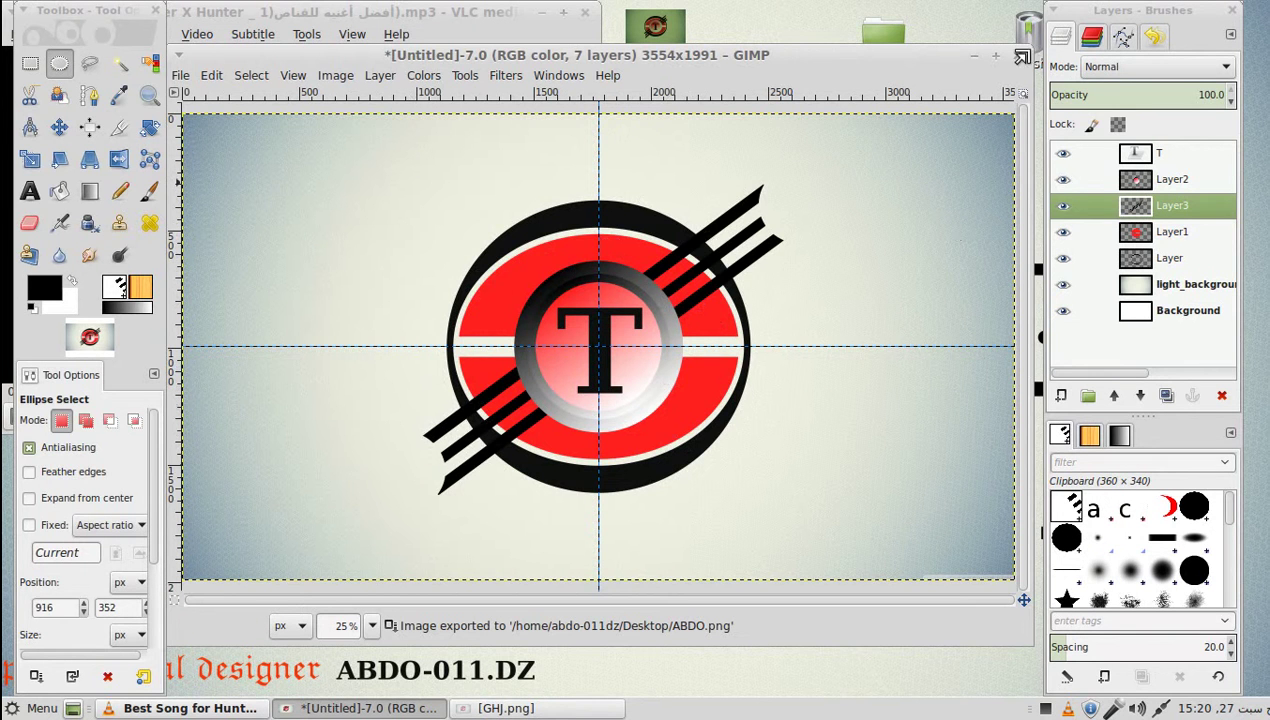
Check the exported 3554×1991 ABDO.png from the desktop in Image Viewer, then close it.
left_click(970, 56)
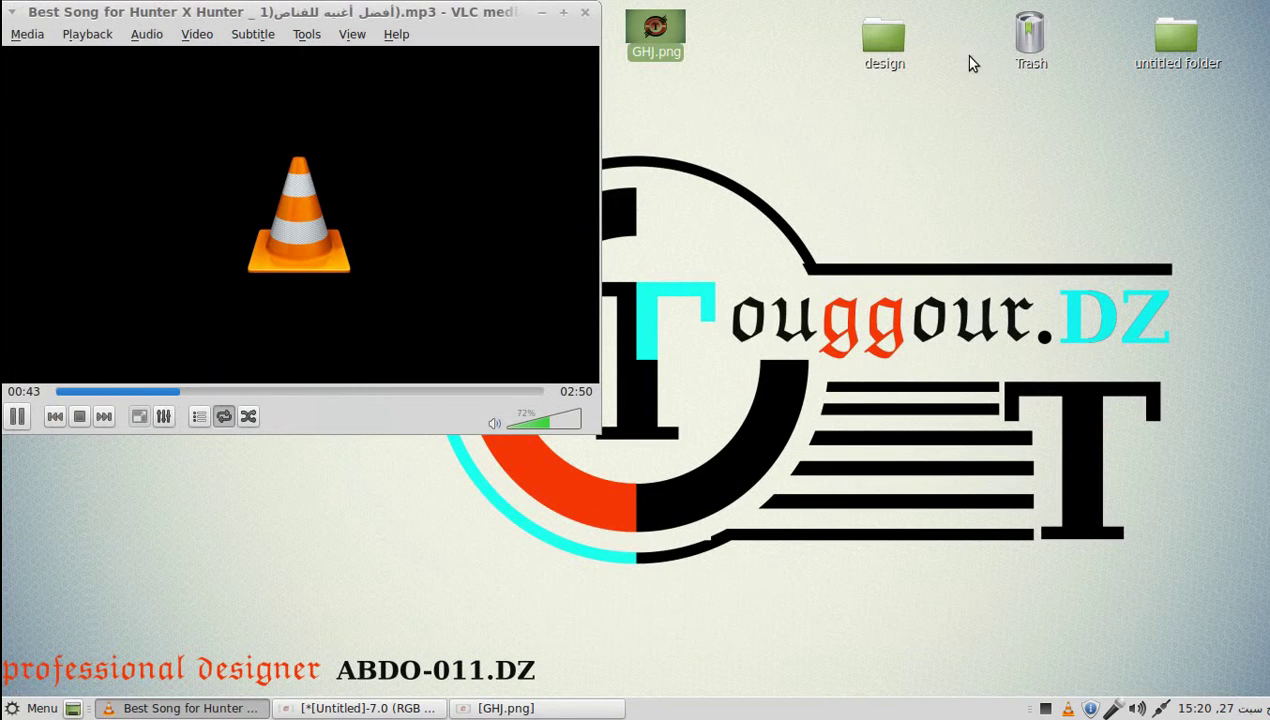
left_click(541, 12)
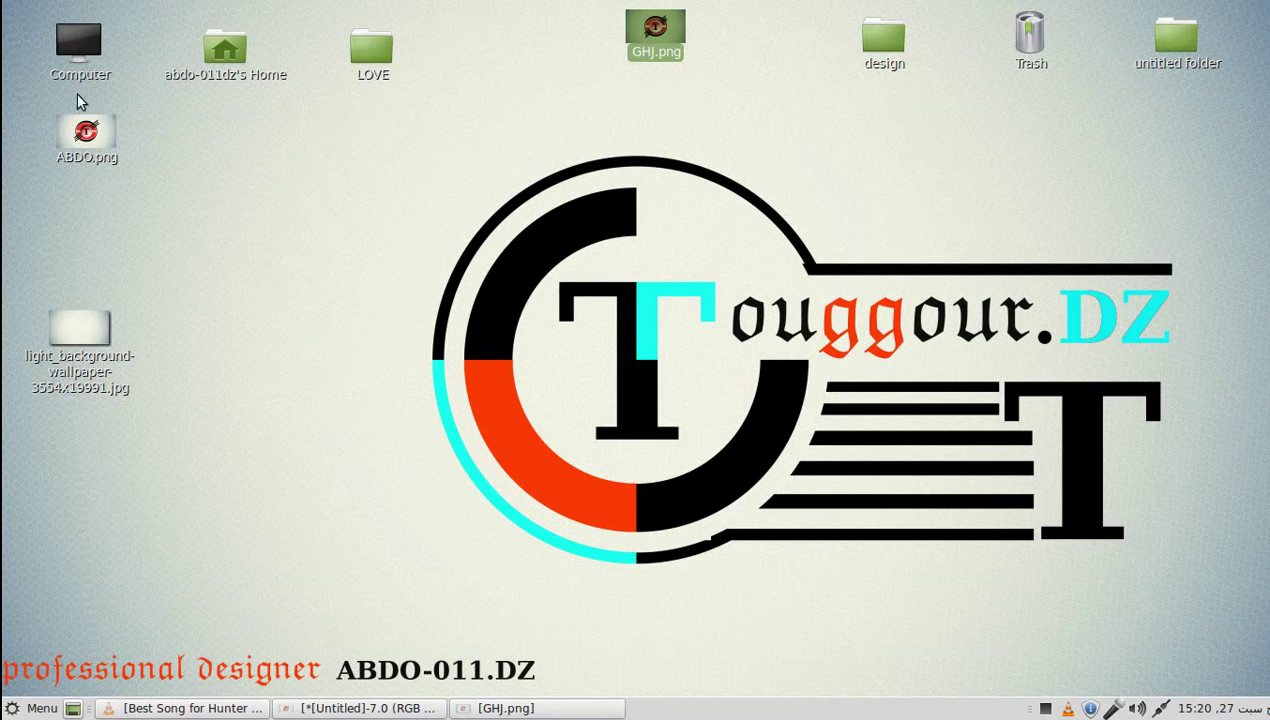
double_click(84, 135)
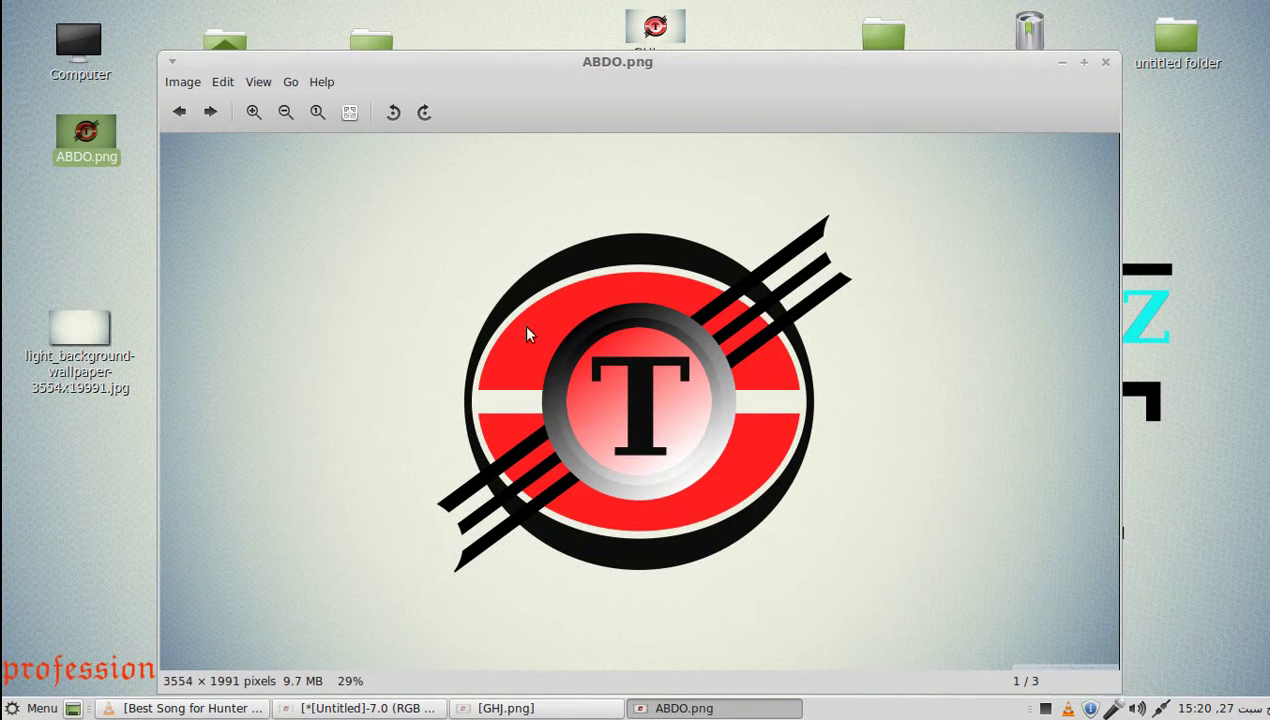
left_click(1105, 62)
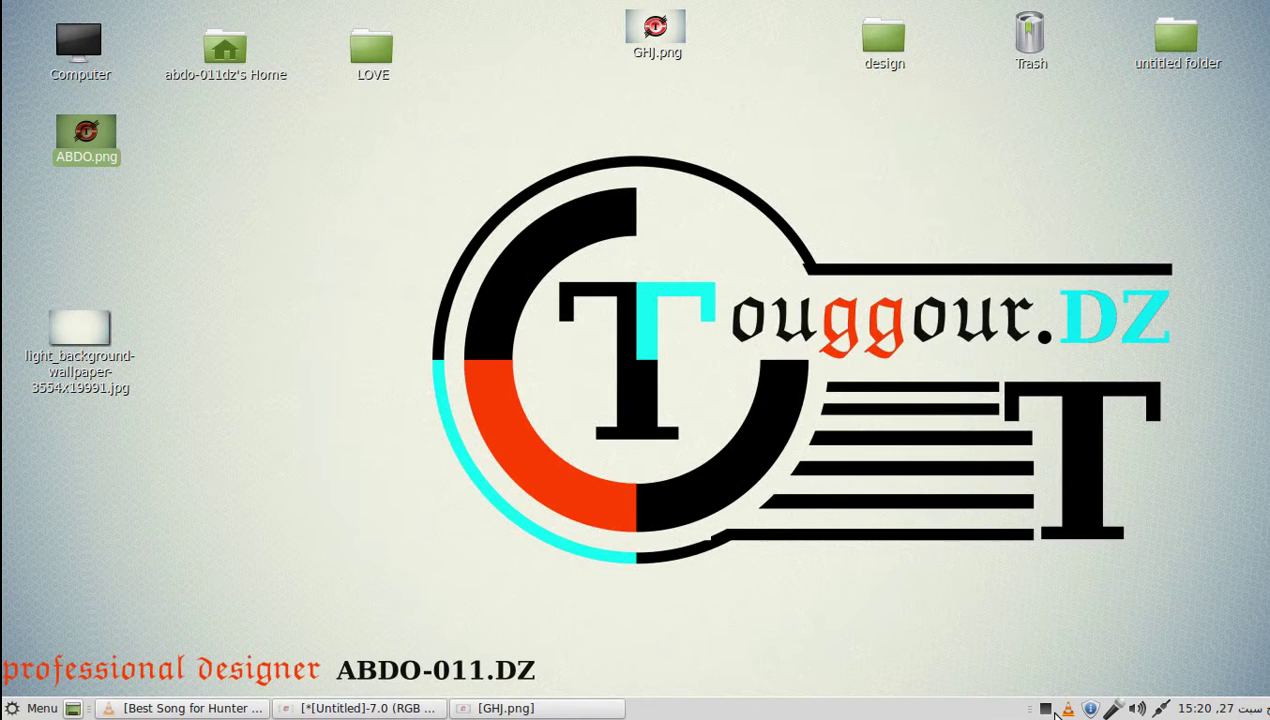